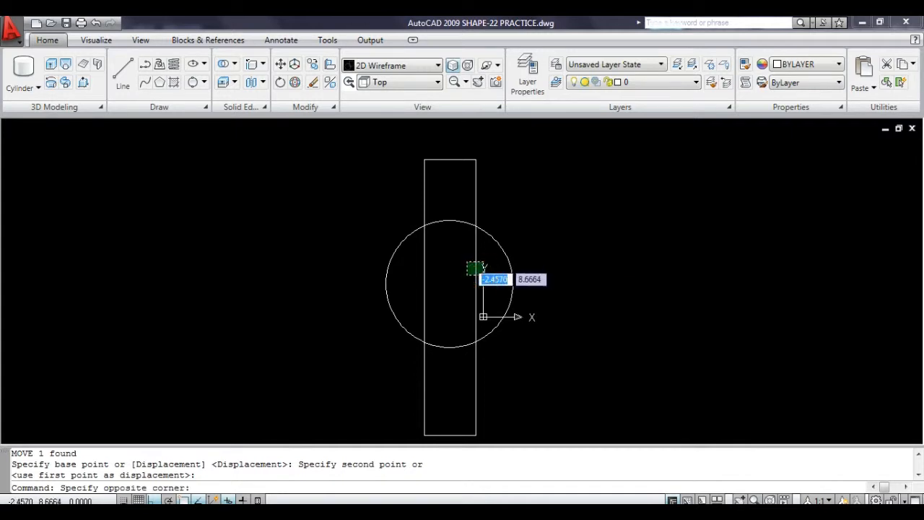
- Draw a vertical construction line through the circle's top quadrant, down the middle of the tall rectangle
left_click(467, 262)
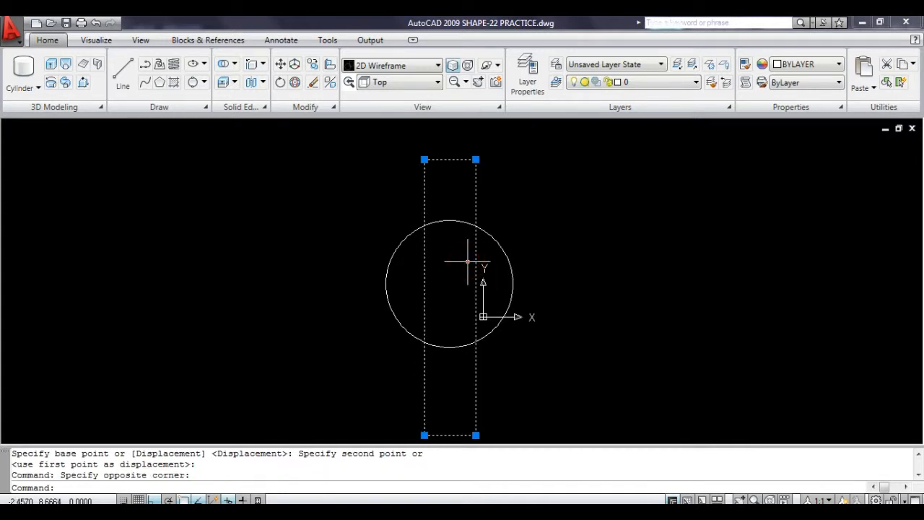
type("xl")
key("Return")
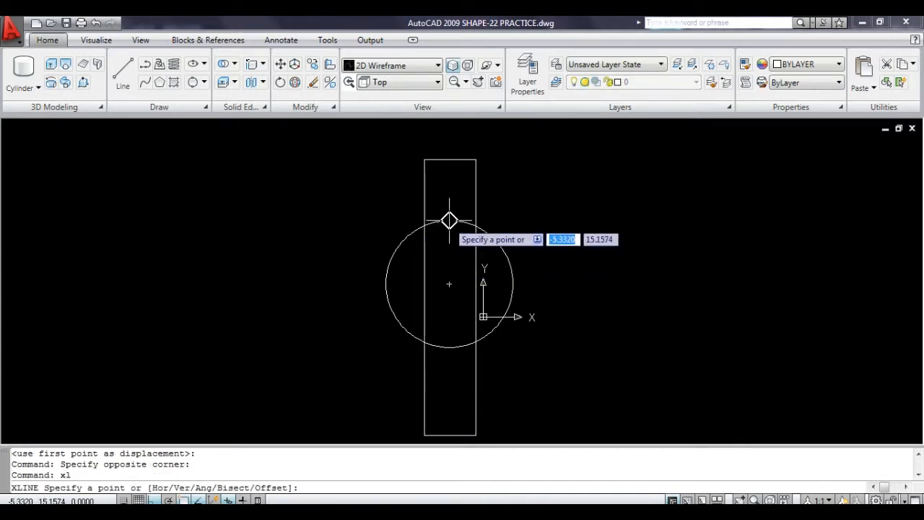
left_click(449, 220)
left_click(448, 332)
key("Return")
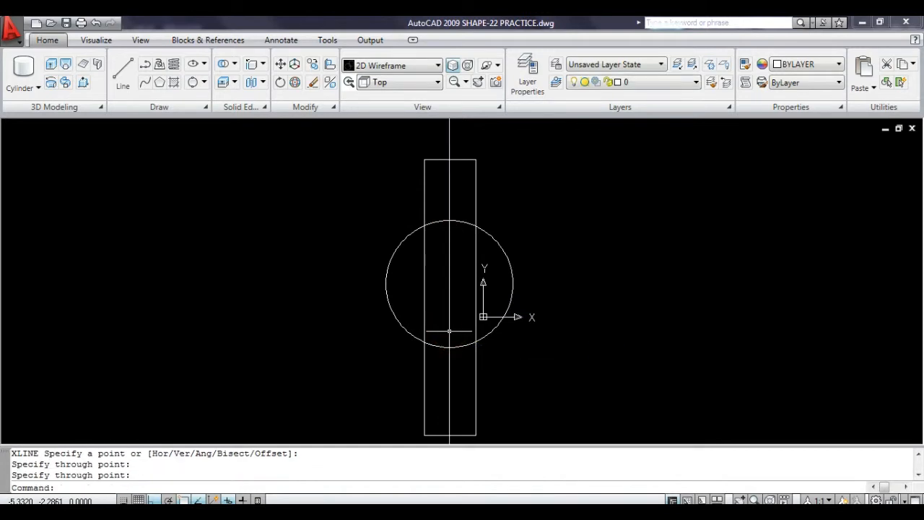
- Draw a horizontal construction line crossing the vertical one near the circle's centre
type("xl")
key("Return")
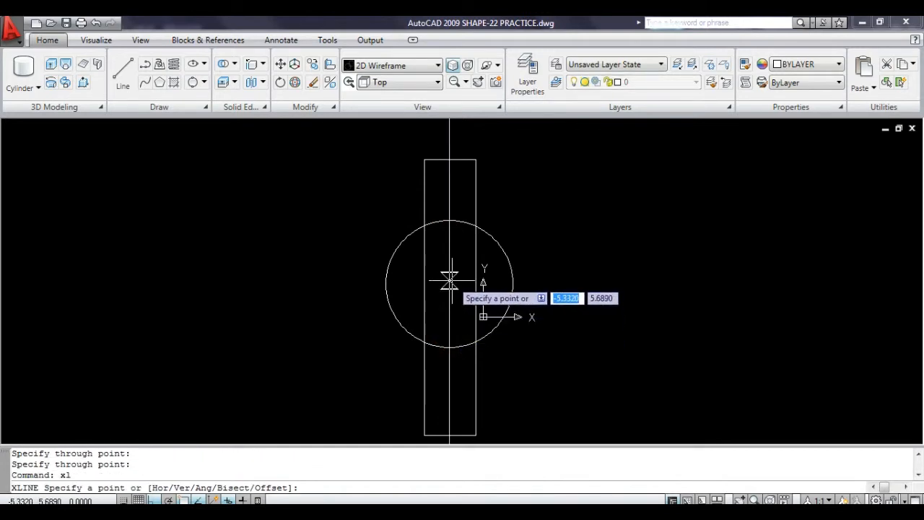
left_click(449, 279)
left_click(535, 272)
key("Return")
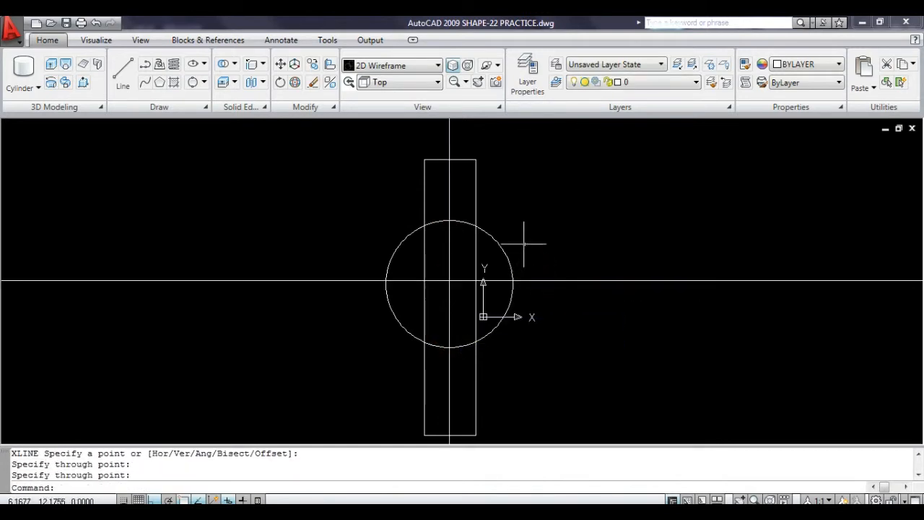
- Move the tall rectangle slightly upward by its bottom midpoint, keeping it on the vertical construction line
left_click(452, 170)
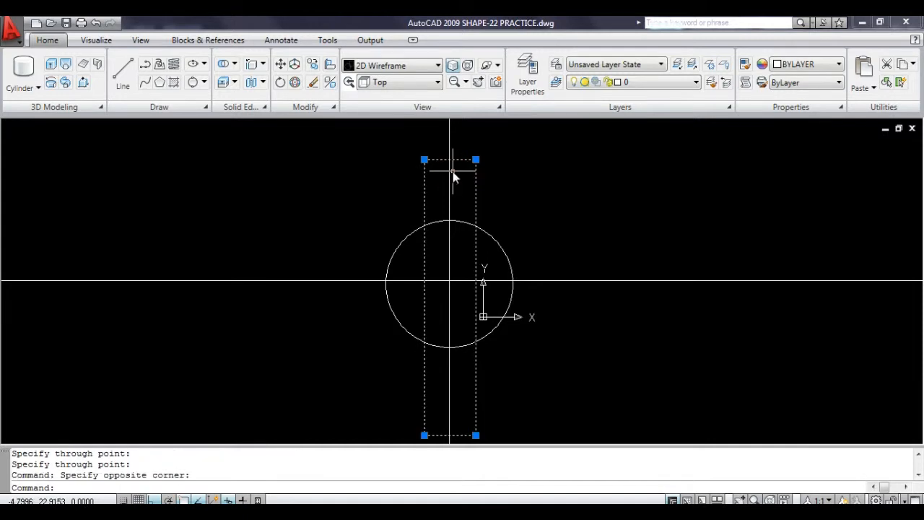
type("m")
key("Return")
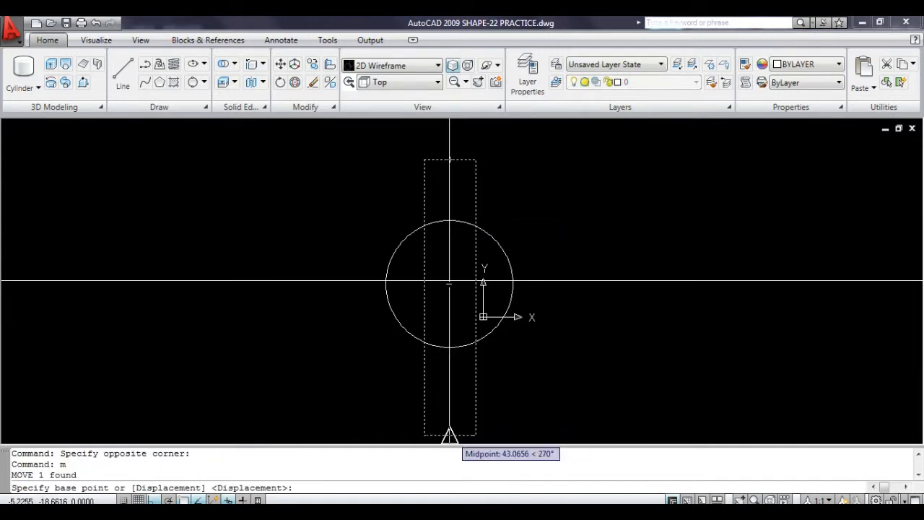
left_click(449, 435)
left_click(451, 420)
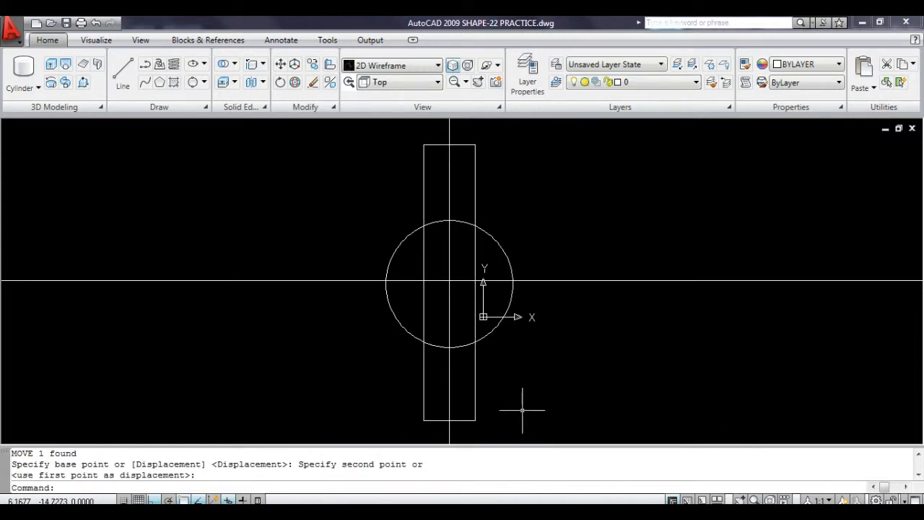
- Rotate a copy of the tall rectangle to horizontal about the construction lines' intersection, keeping the original
left_click(475, 368)
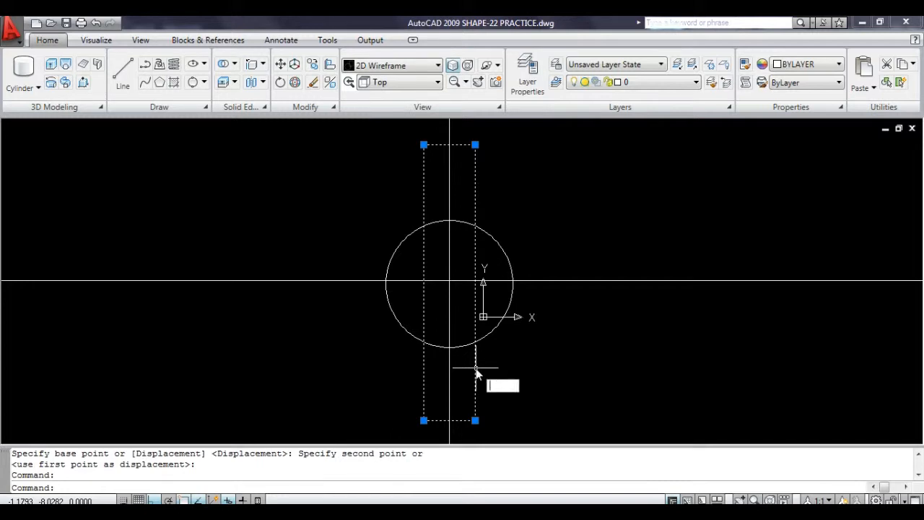
type("ro")
key("Return")
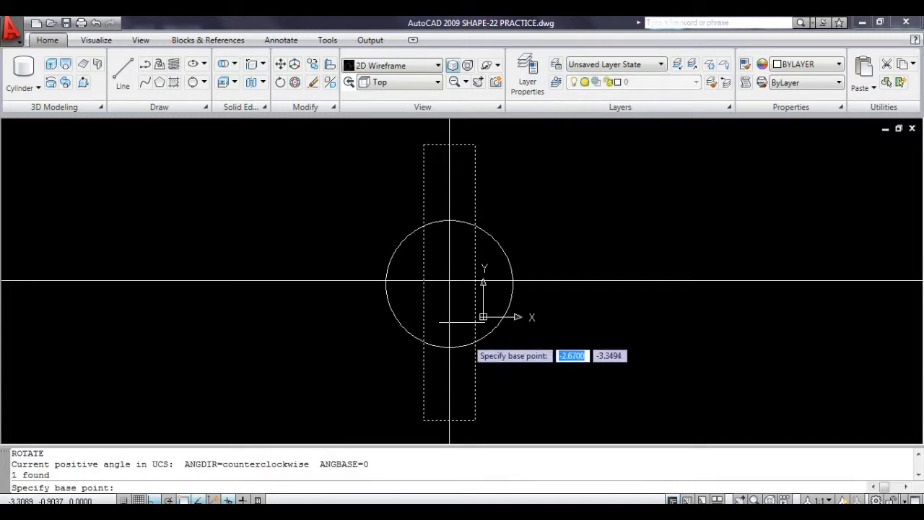
left_click(449, 281)
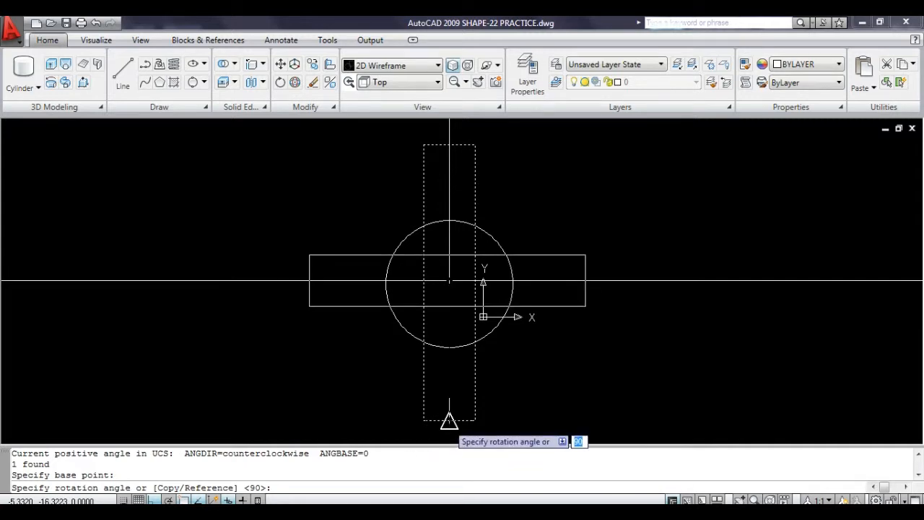
type("c")
key("Return")
left_click(448, 423)
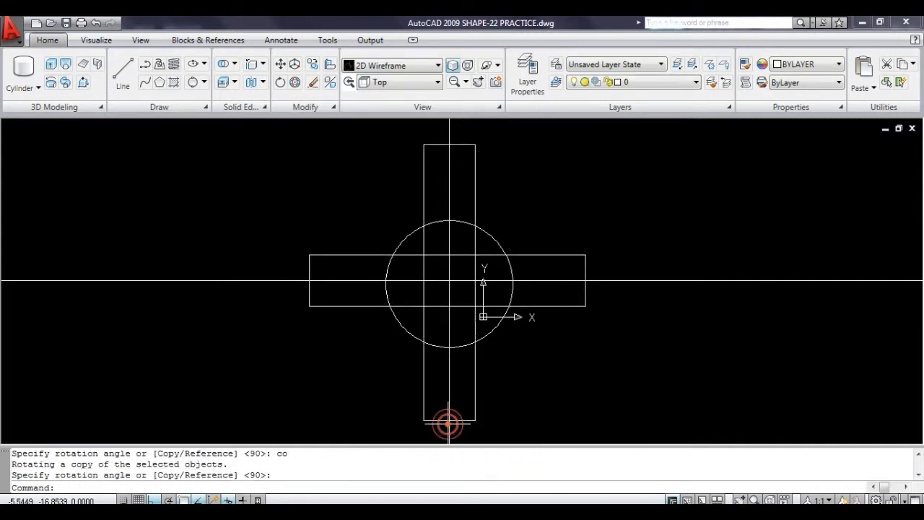
key("Escape")
key("Escape")
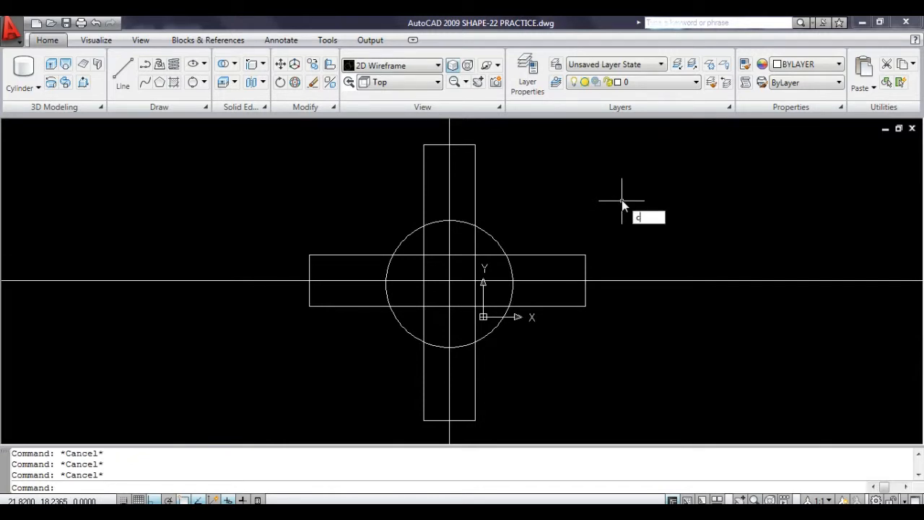
- Draw a circle of about 6.4 units radius centred on the construction lines' intersection, inside the existing circle
type("c")
key("Return")
left_click(448, 281)
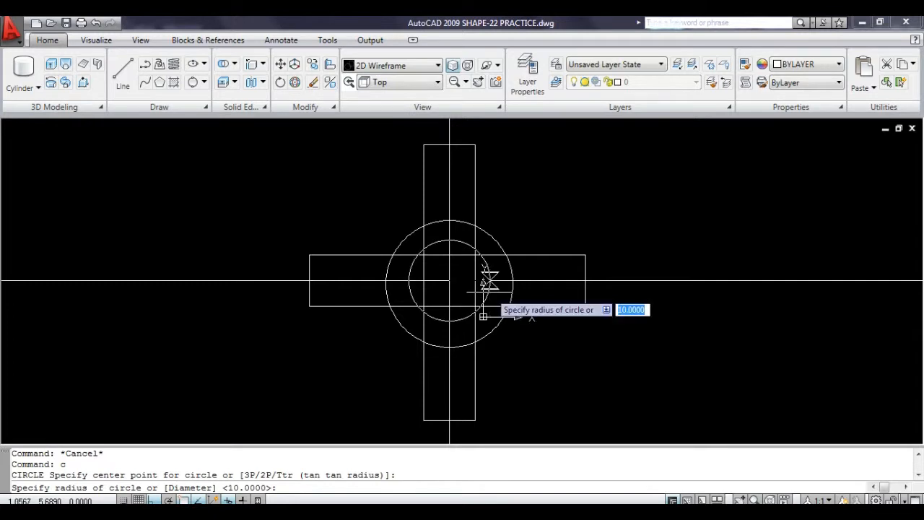
left_click(488, 289)
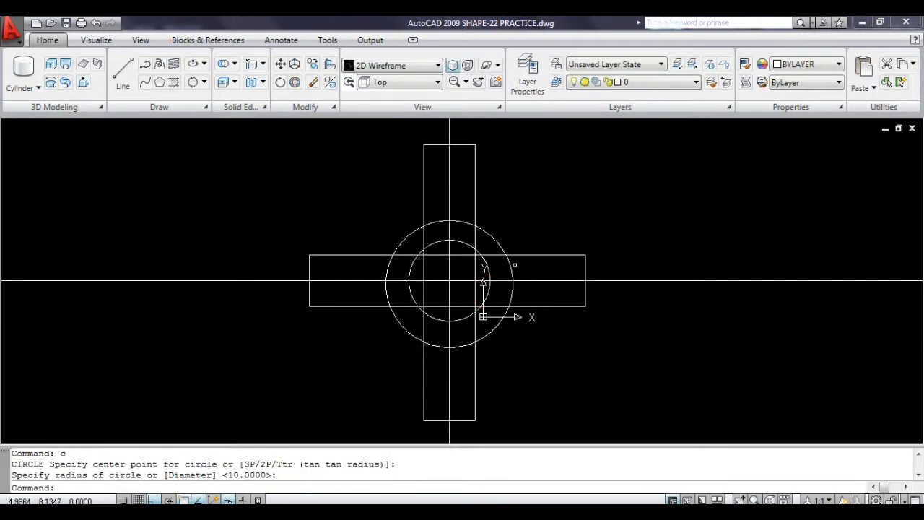
key("Escape")
key("Escape")
key("Escape")
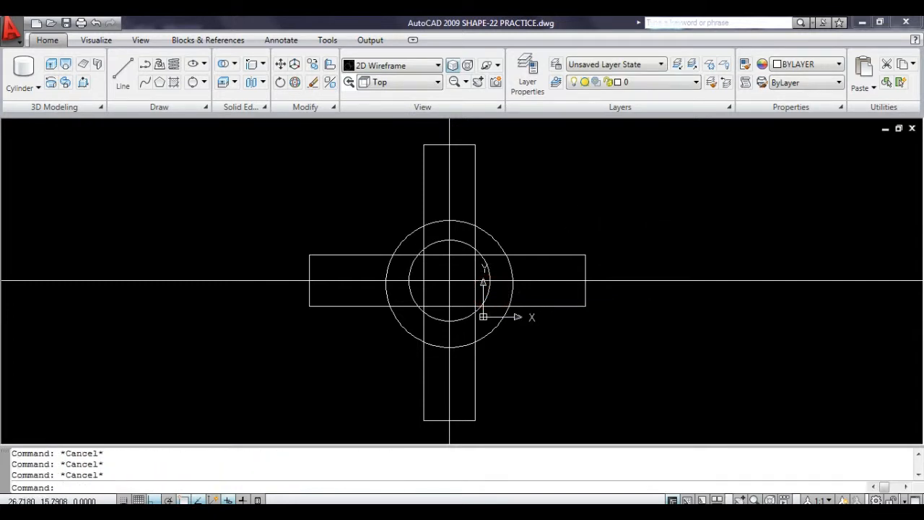
- Delete the horizontal and vertical construction lines
left_click(645, 257)
left_click(628, 303)
key("Delete")
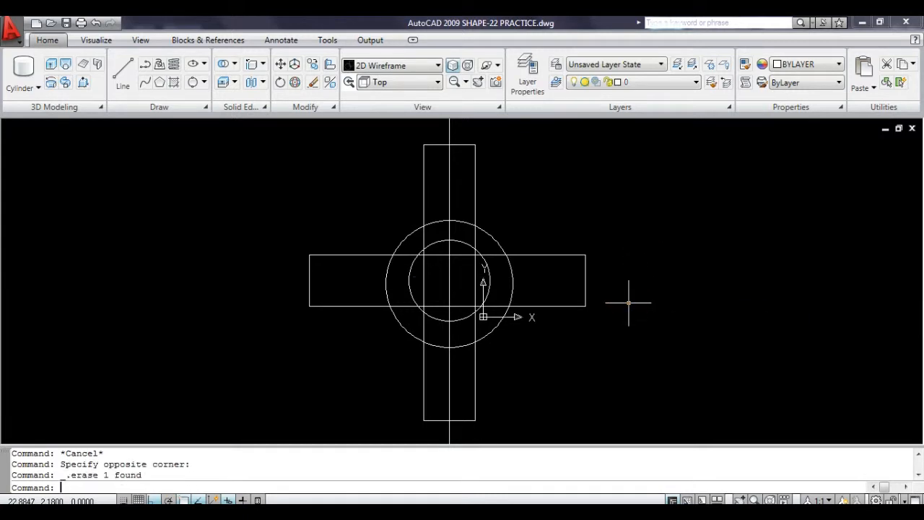
left_click(475, 124)
left_click(431, 123)
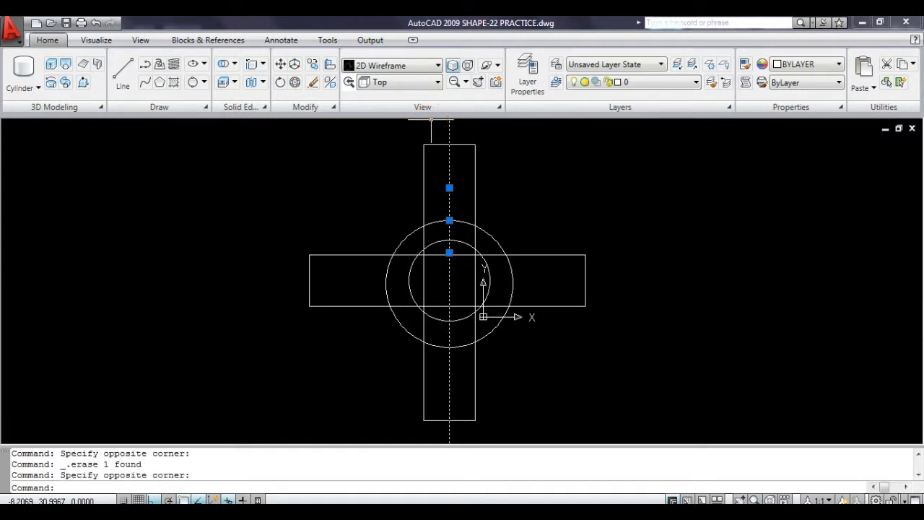
key("Delete")
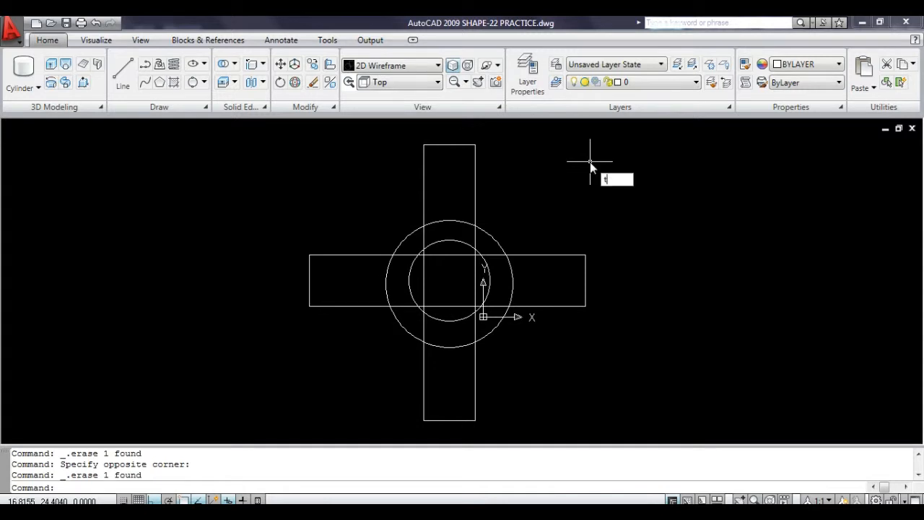
- Trim the overlapping rectangle edges and the small circle's arcs inside the cross, using all objects as cutting edges
type("r")
key("Return")
key("Return")
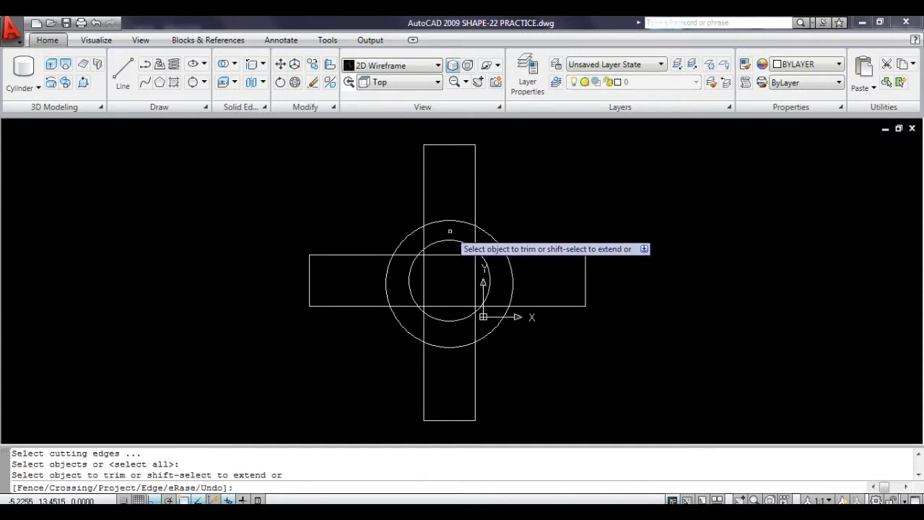
left_click(450, 231)
left_click(436, 323)
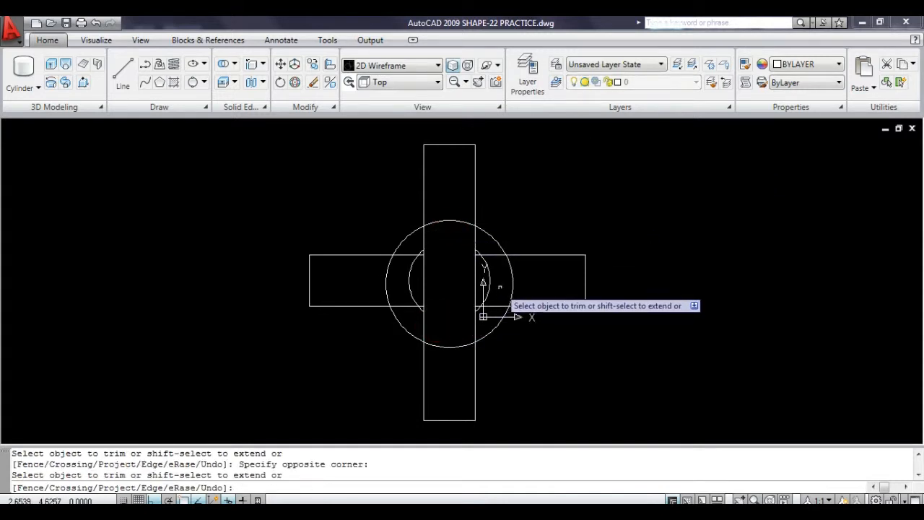
left_click(493, 288)
left_click(399, 270)
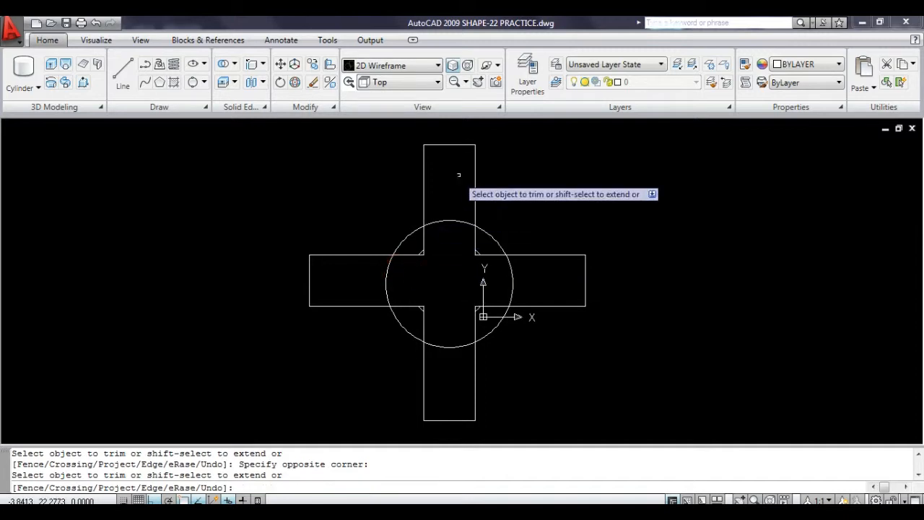
key("Escape")
key("Escape")
key("Escape")
key("Escape")
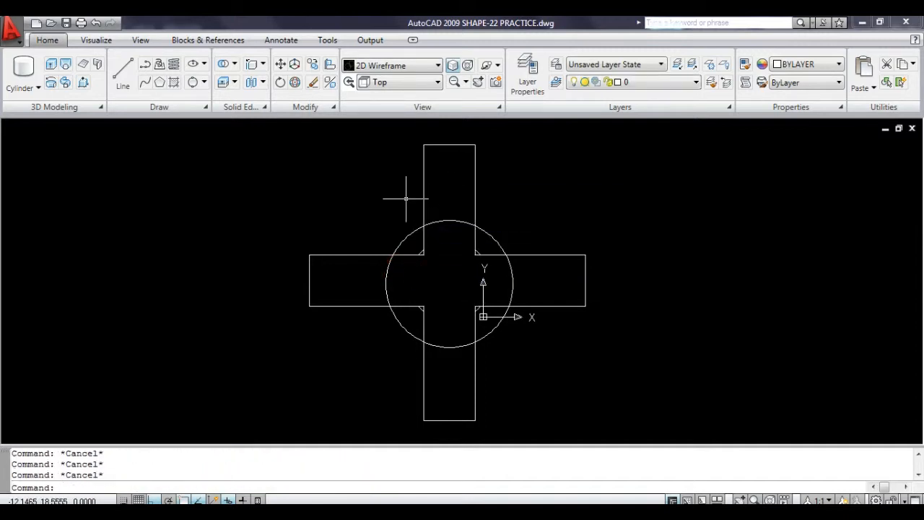
- Zoom in on the cross's central area around the large circle
type("z")
key("Return")
left_click(367, 204)
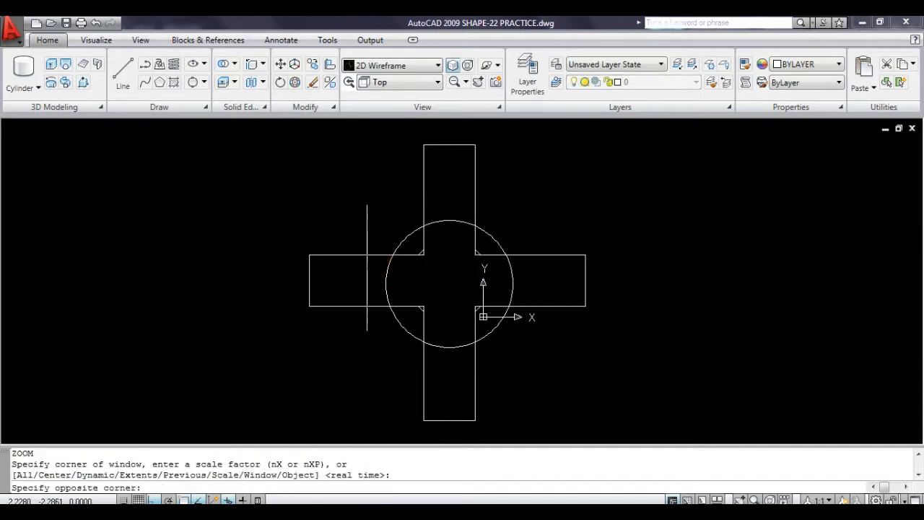
left_click(537, 349)
key("Escape")
key("Escape")
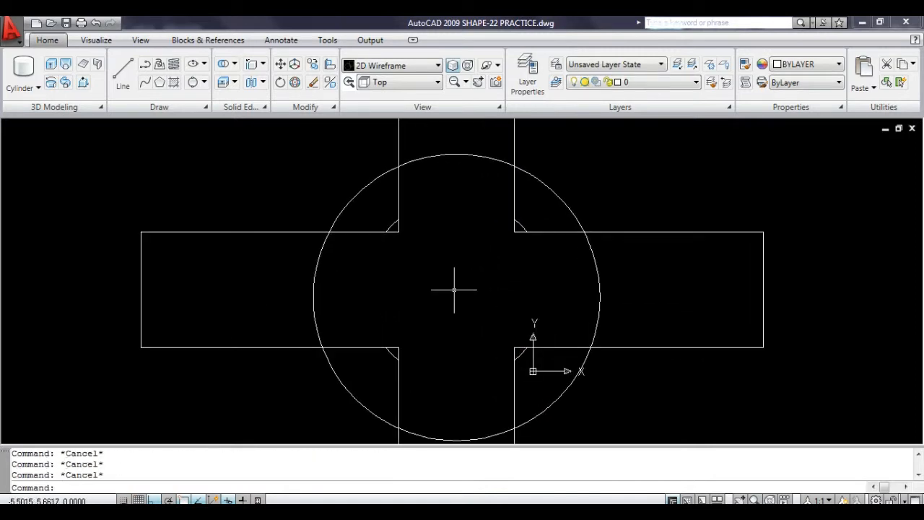
key("Return")
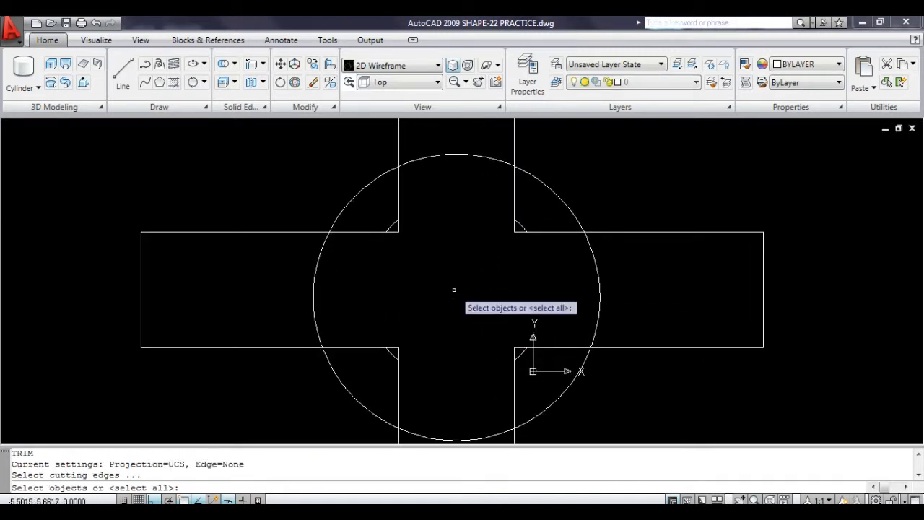
left_click(391, 230)
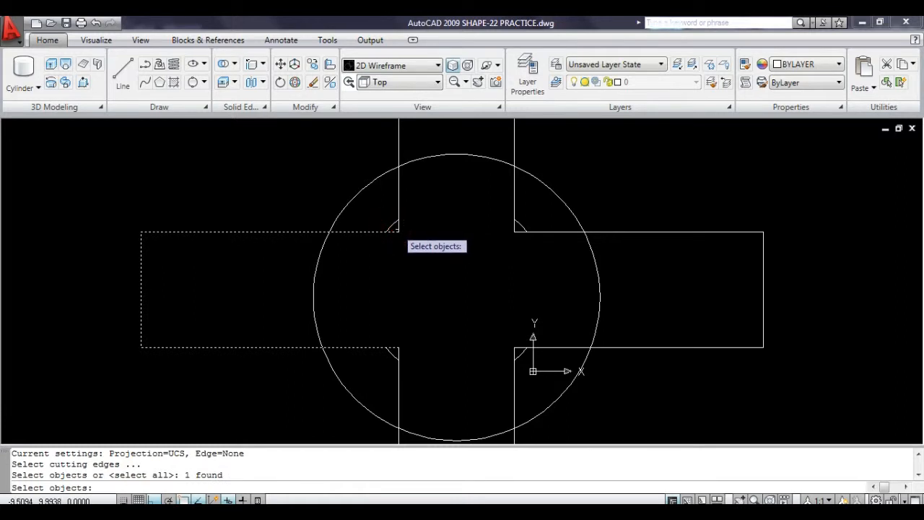
key("Escape")
key("Escape")
- Trim the rectangle edge ends that extend past the small arcs at the cross's four inner corners
key("Return")
key("Return")
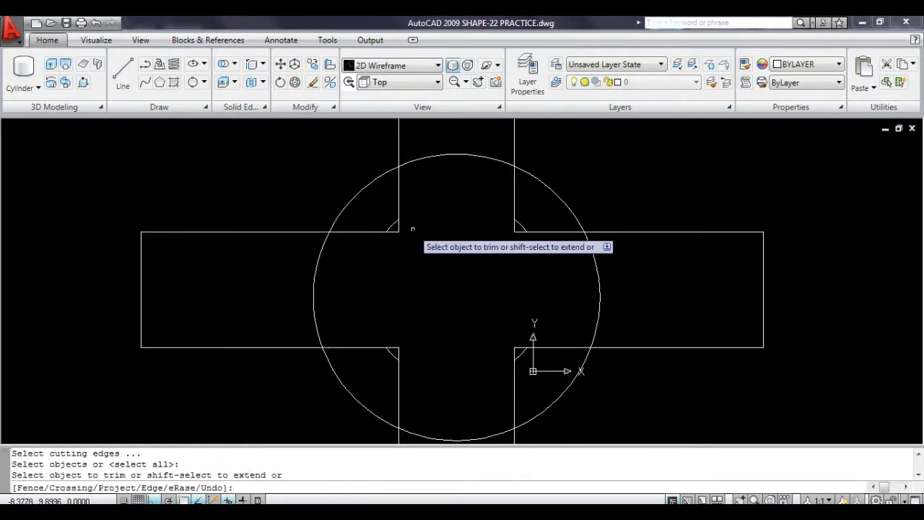
left_click(397, 227)
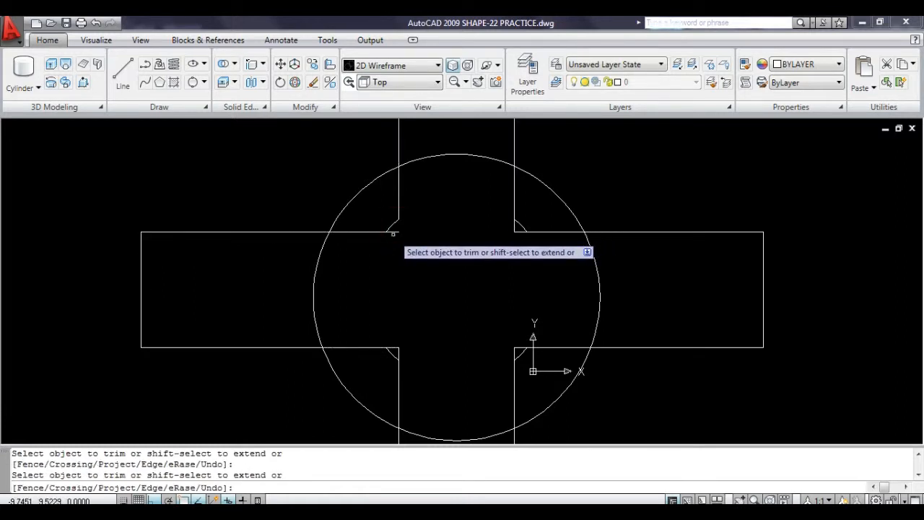
left_click(393, 229)
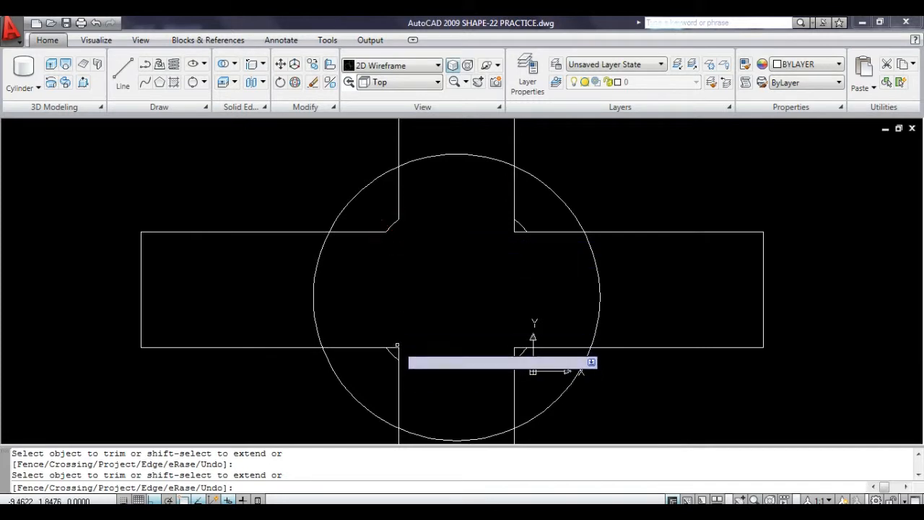
left_click(394, 349)
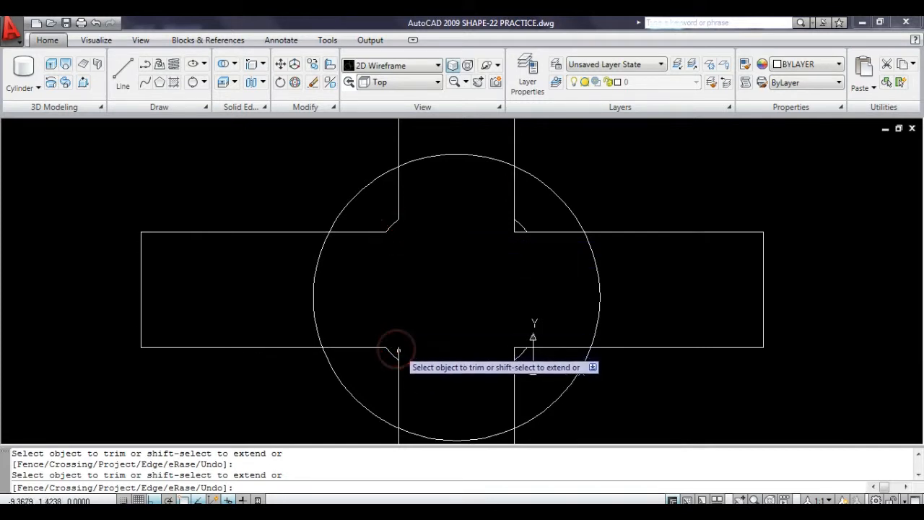
left_click(516, 350)
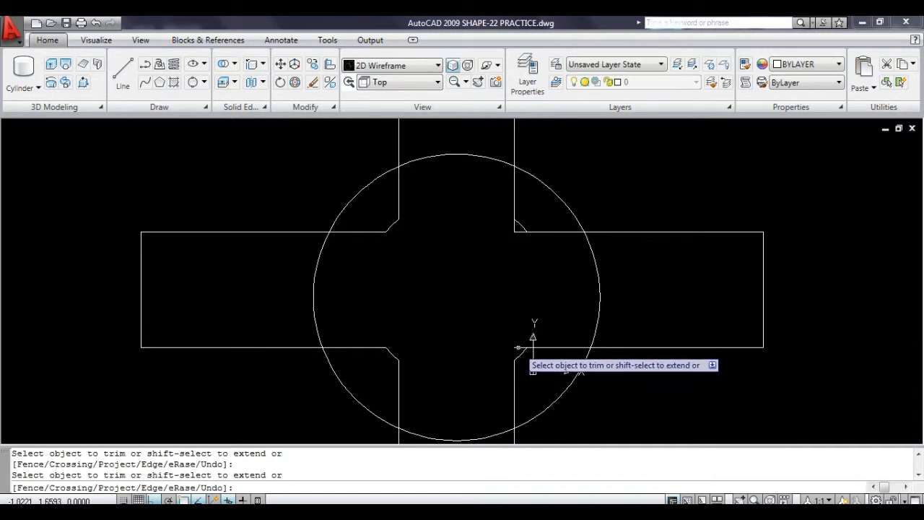
left_click(516, 228)
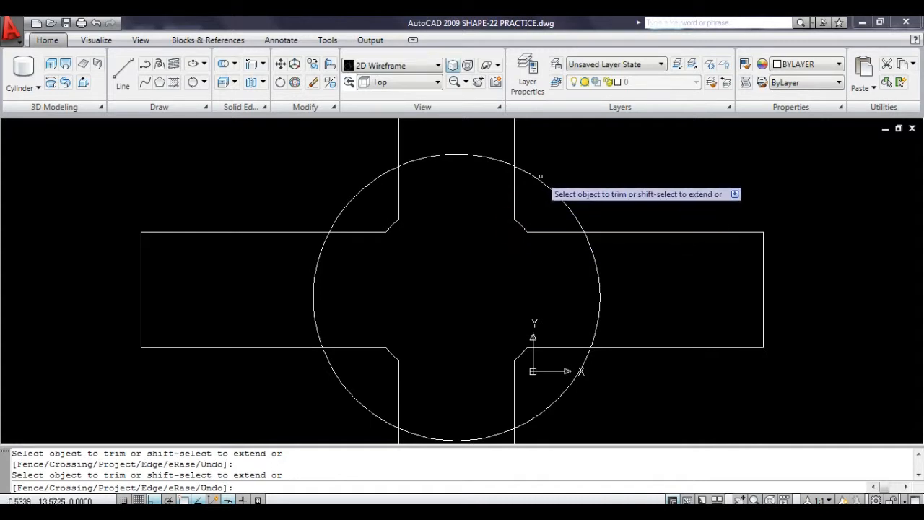
key("Escape")
key("Escape")
key("Escape")
key("Escape")
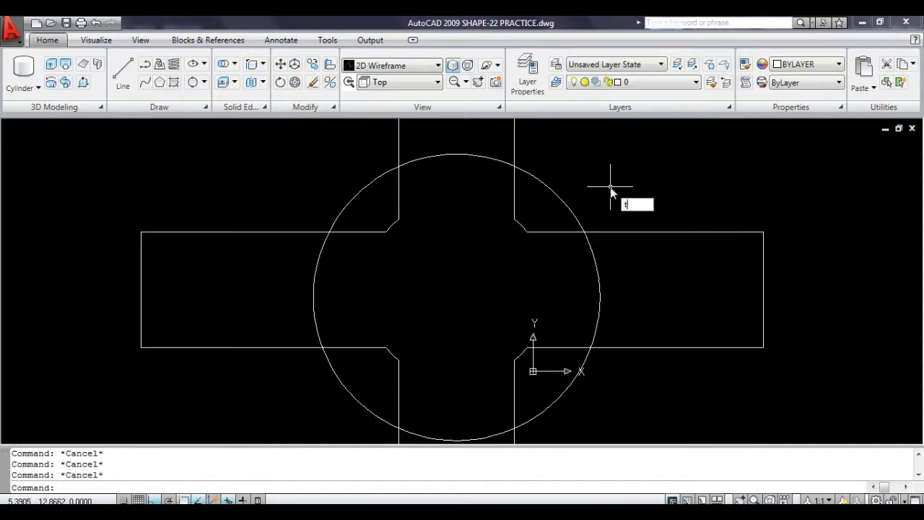
- Trim the large circle's arcs lying between the cross's arms, using all objects as cutting edges
key("Return")
key("Return")
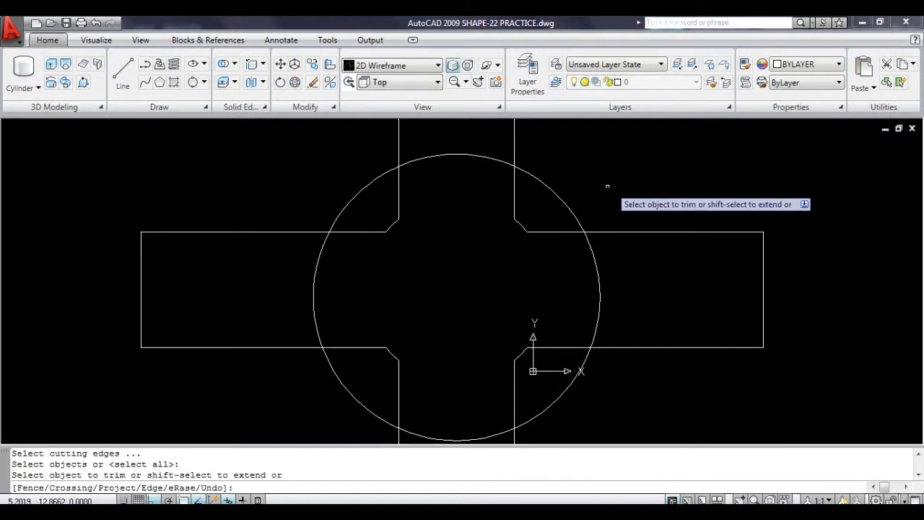
left_click(558, 196)
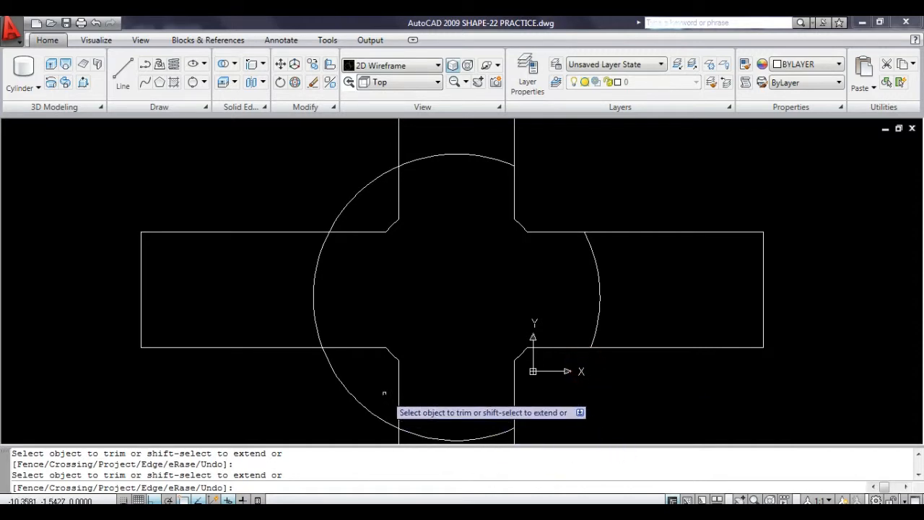
left_click(355, 399)
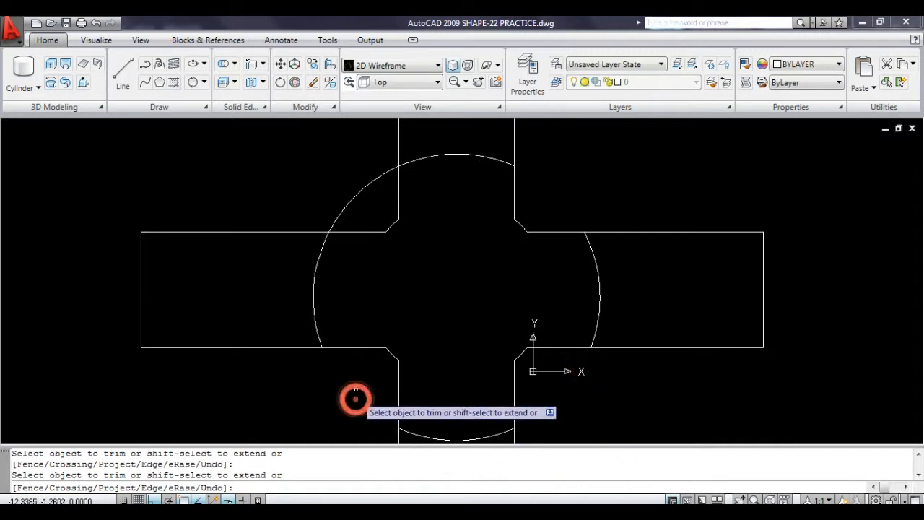
left_click(348, 203)
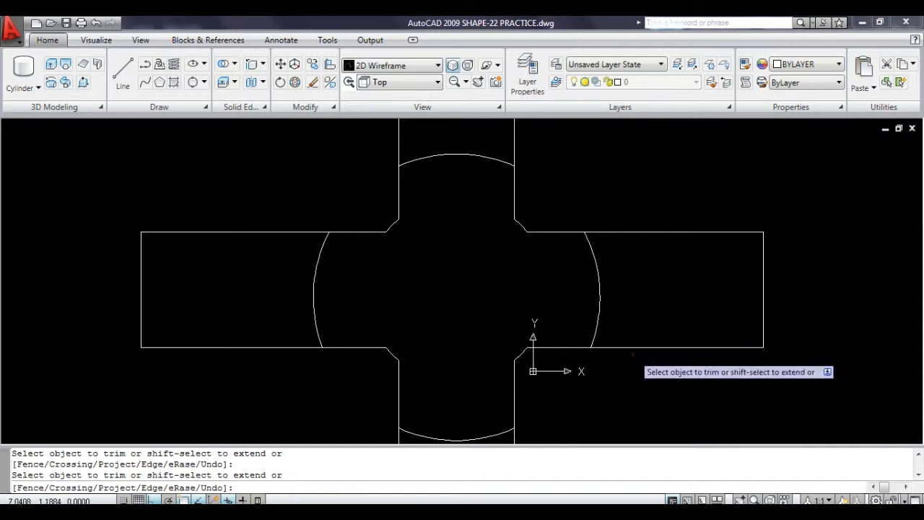
- Trim the long edges of the cross's right, upper and left arms where they extend beyond the large circle's arcs
left_click(634, 352)
left_click(609, 211)
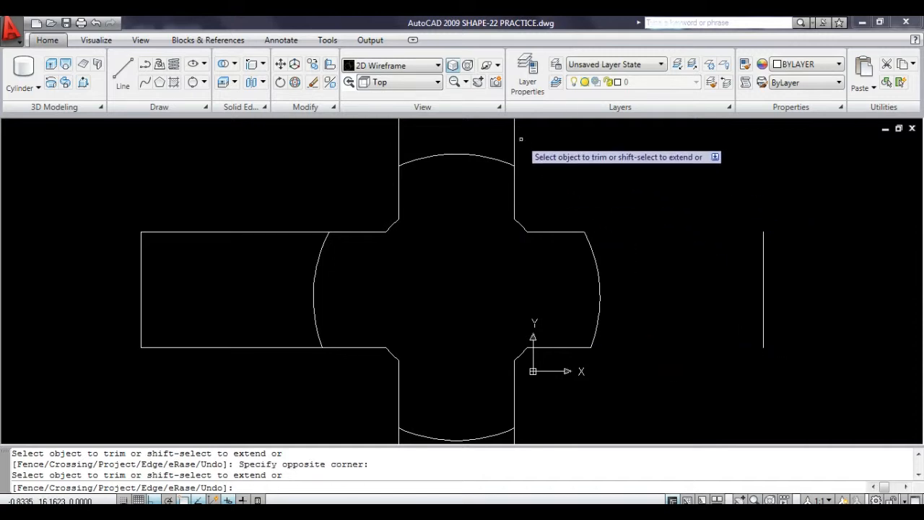
left_click(486, 137)
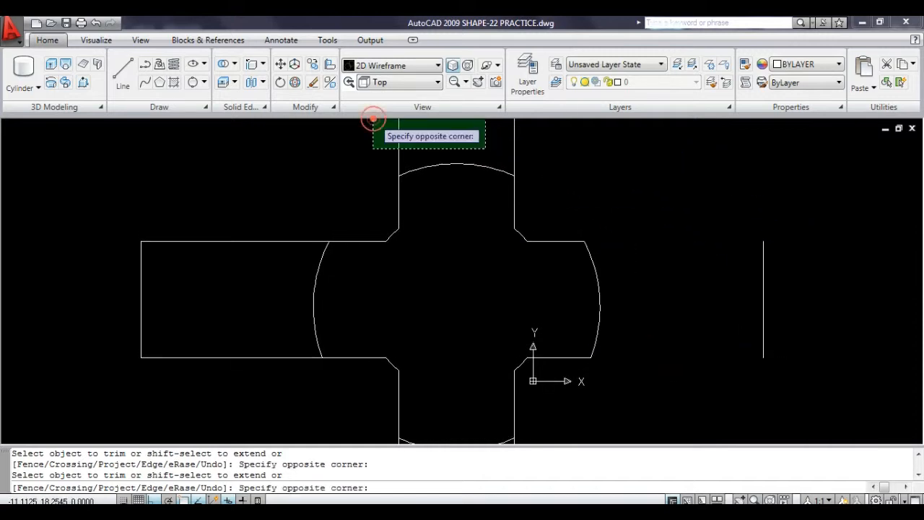
left_click(391, 128)
left_click(541, 149)
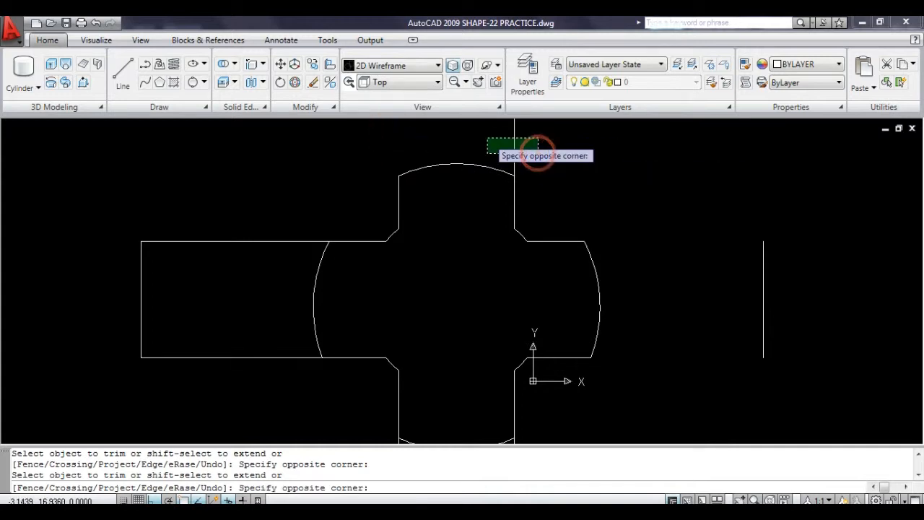
left_click(487, 138)
left_click(218, 374)
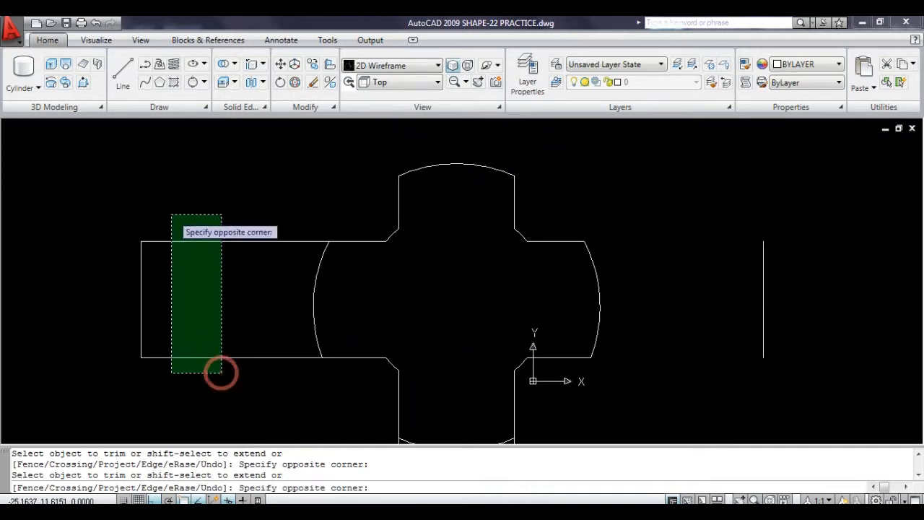
left_click(171, 212)
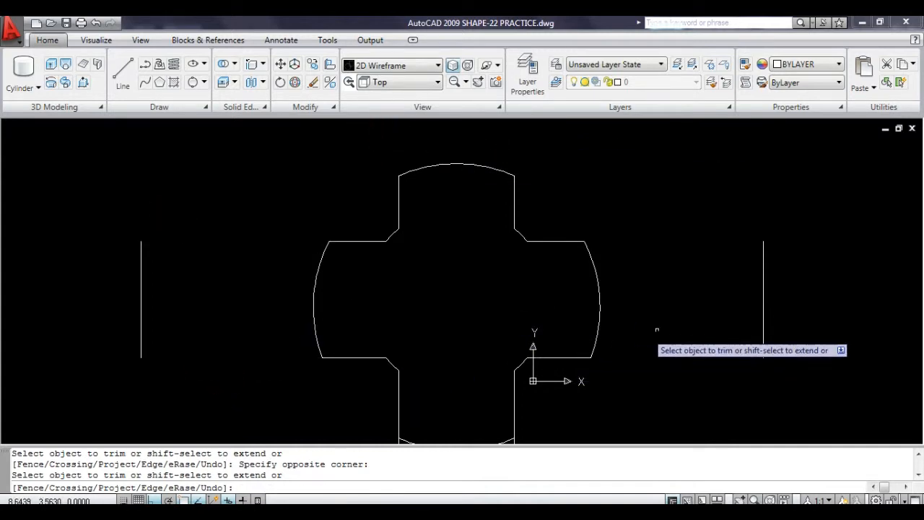
key("Escape")
- Delete the detached vertical end lines on the right and left sides of the cross
left_click(808, 339)
left_click(713, 256)
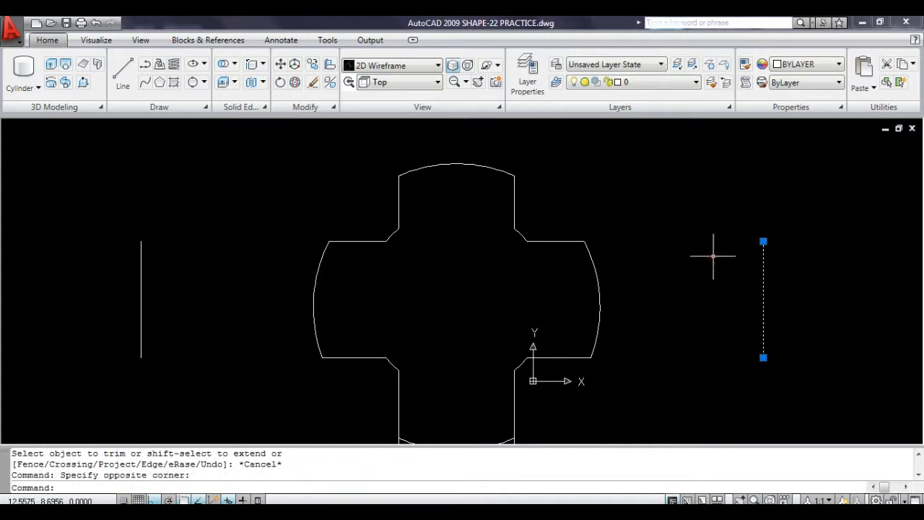
key("Delete")
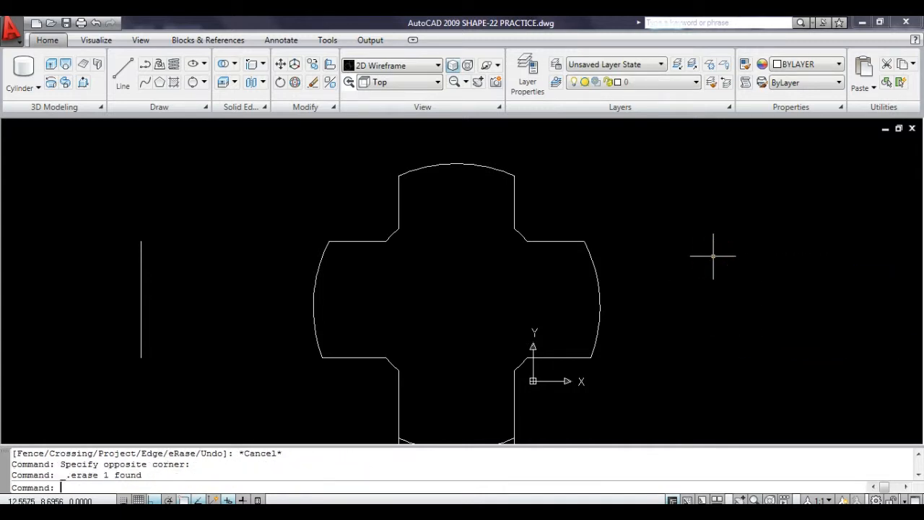
left_click(240, 282)
left_click(82, 252)
key("Delete")
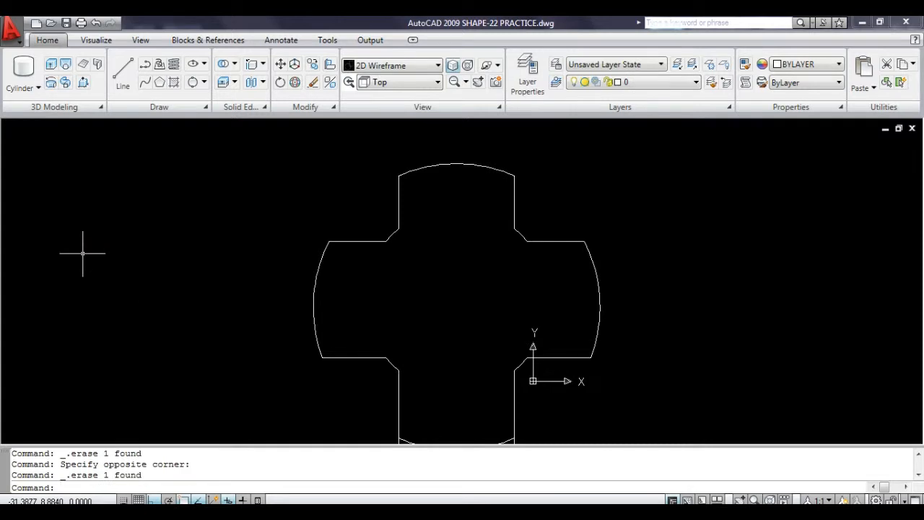
- Trim the lower arm's two vertical edges below the bottom arc, using that arc as the cutting edge
type("p")
key("Return")
left_click_drag(373, 301, 347, 209)
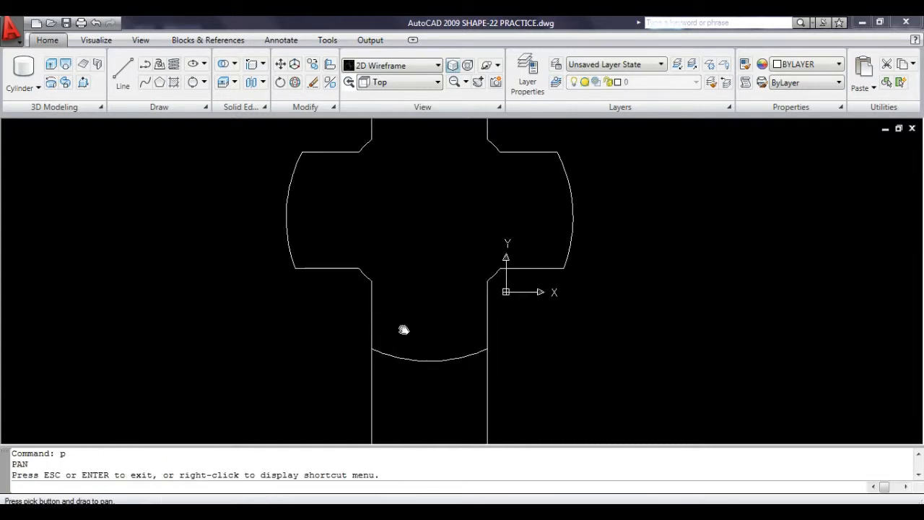
key("Escape")
left_click(441, 375)
left_click(422, 341)
type("t")
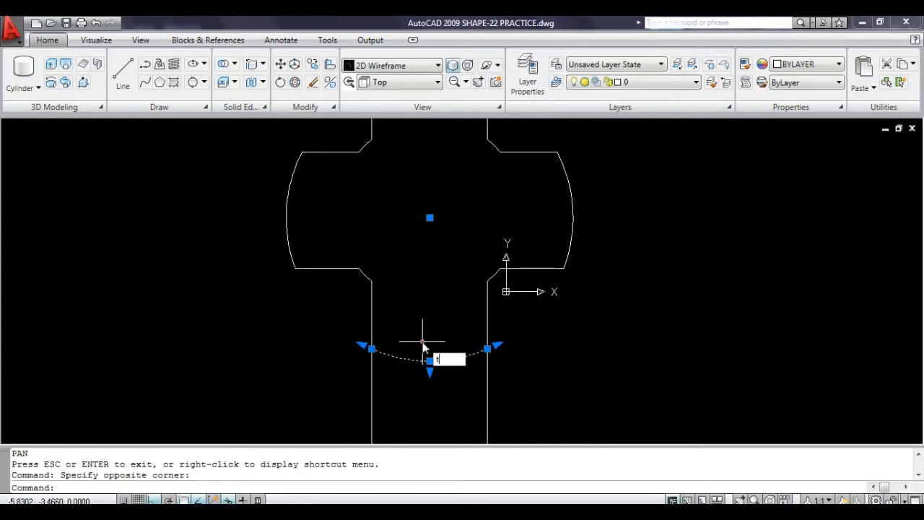
type("r")
key("Return")
left_click(529, 412)
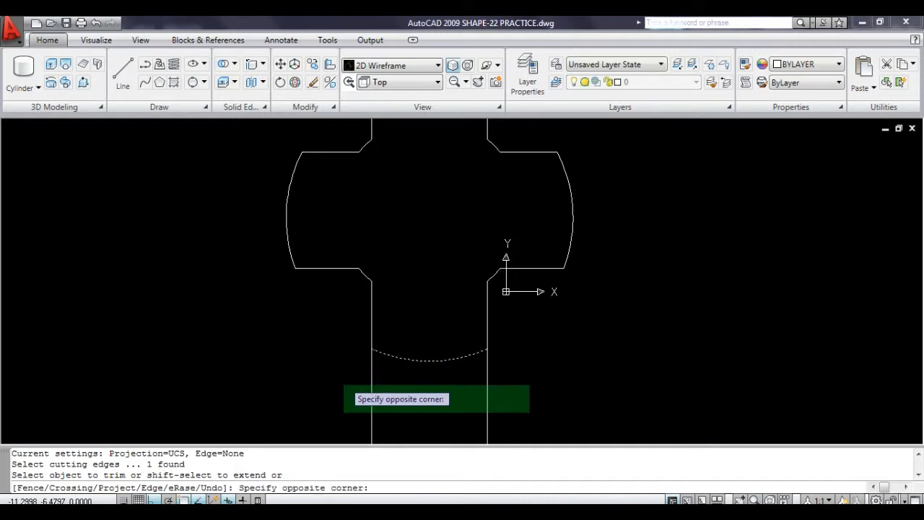
left_click(343, 385)
key("Escape")
key("Escape")
key("Escape")
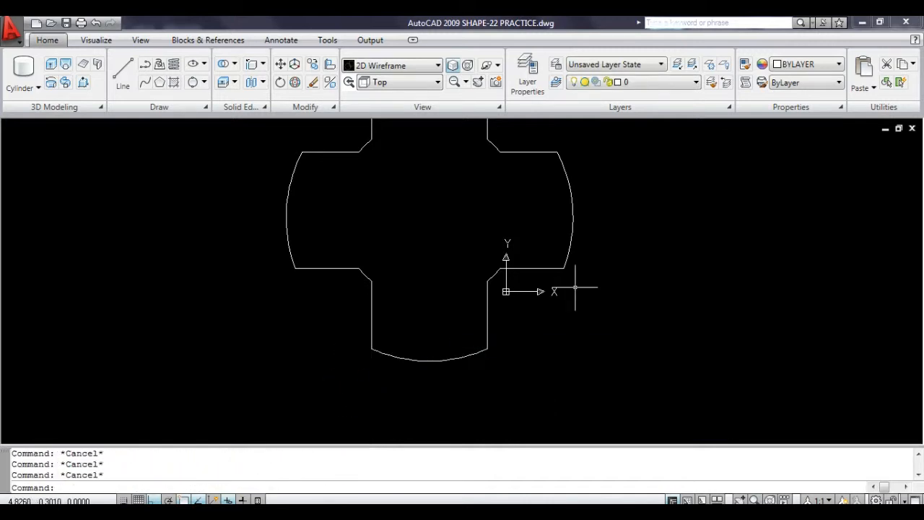
- Join all the lines and arcs of the cross outline into a single polyline
left_click(454, 82)
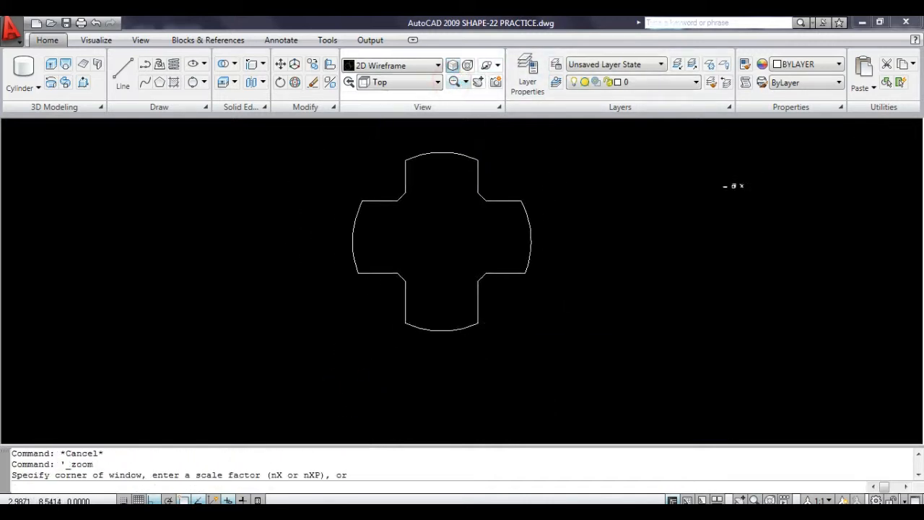
key("Escape")
key("Escape")
left_click(550, 207)
key("Escape")
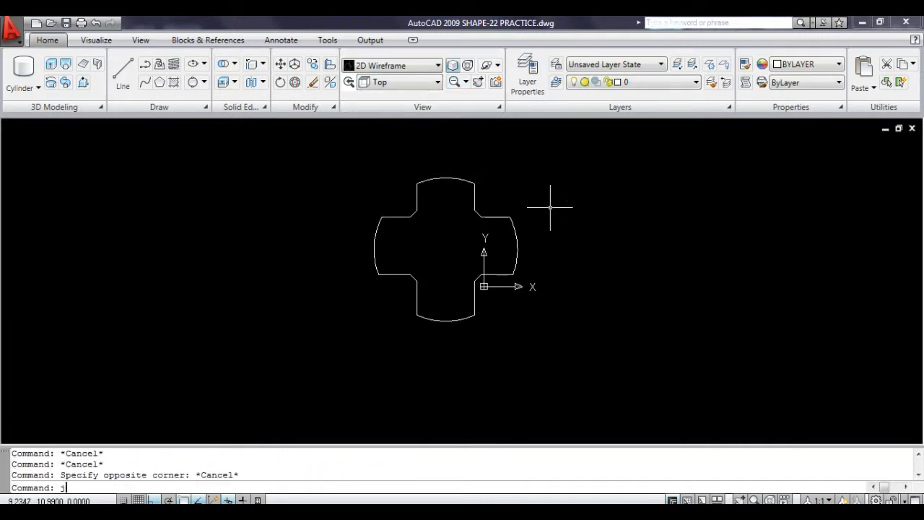
type("j")
key("Return")
left_click(503, 216)
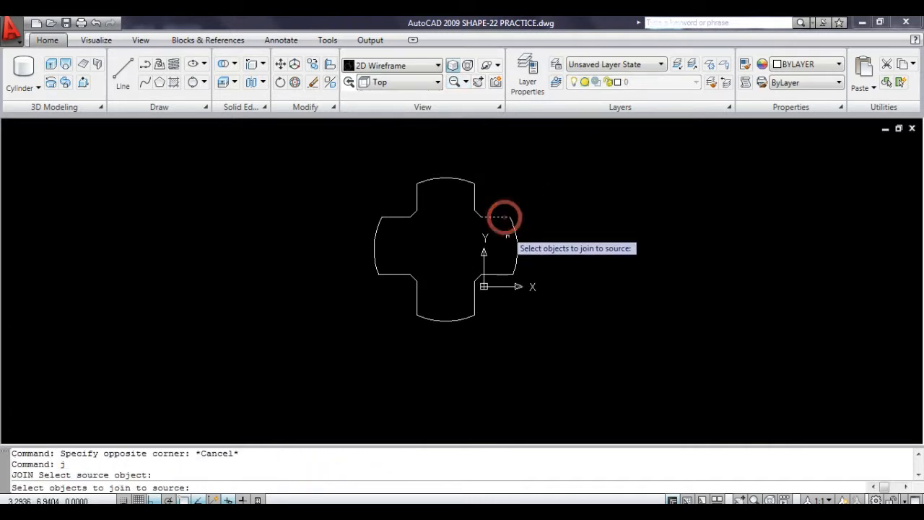
left_click(542, 333)
left_click(362, 157)
key("Return")
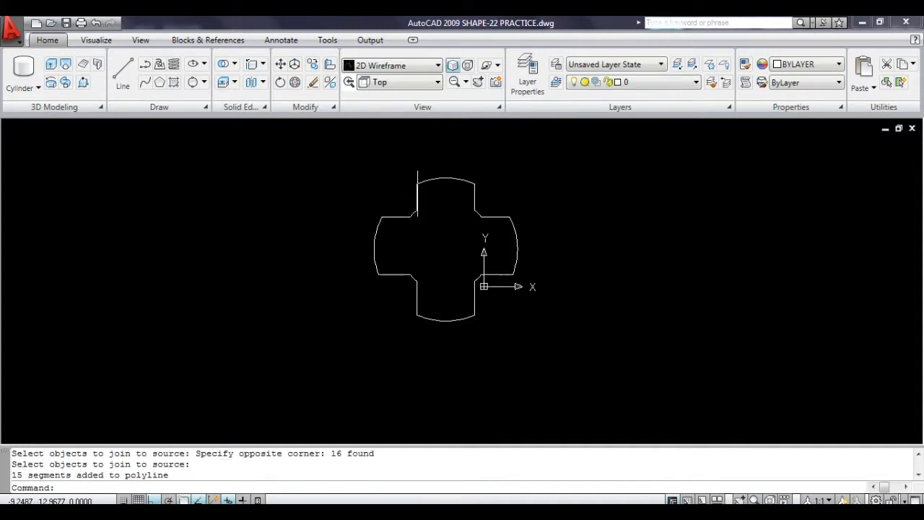
- Draw a circle of radius 10 in the empty space to the left of the cross
type("c")
key("Return")
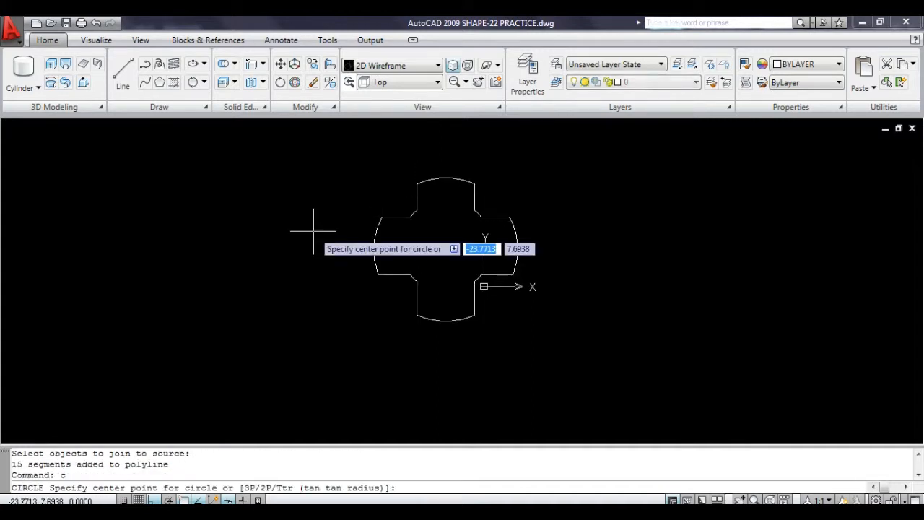
left_click(242, 247)
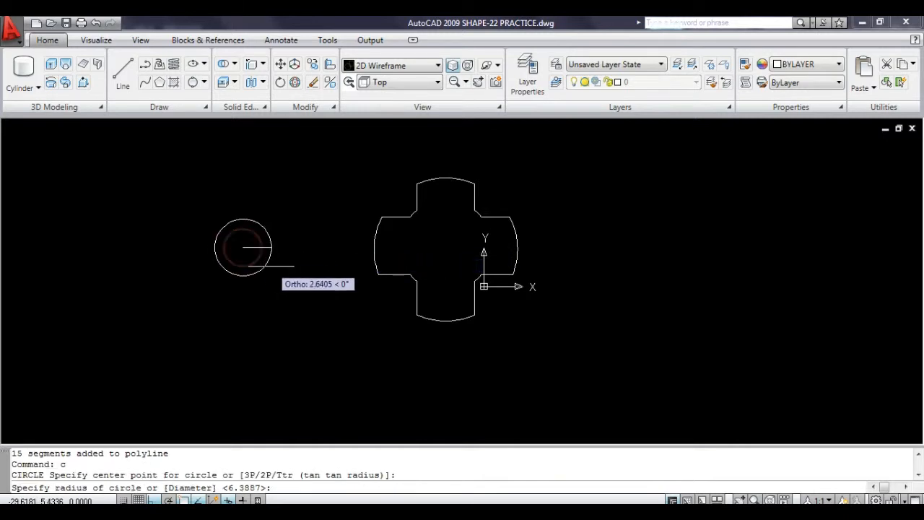
type("10")
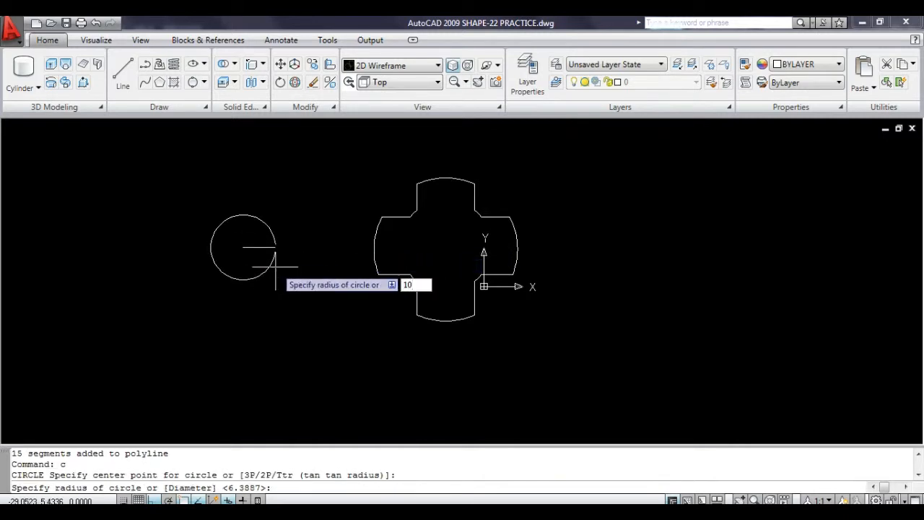
key("Return")
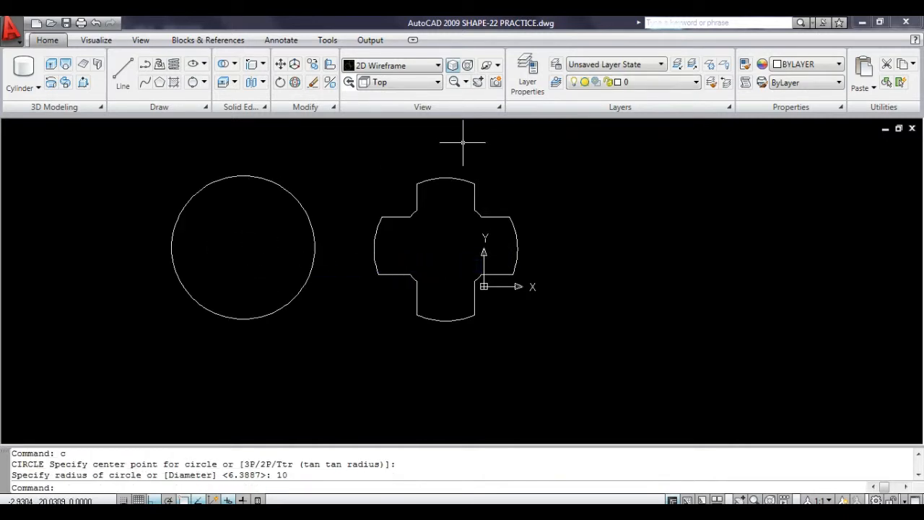
- Switch to the Southeast Isometric view and delete the stray end line beyond the cross
left_click(426, 81)
left_click(398, 208)
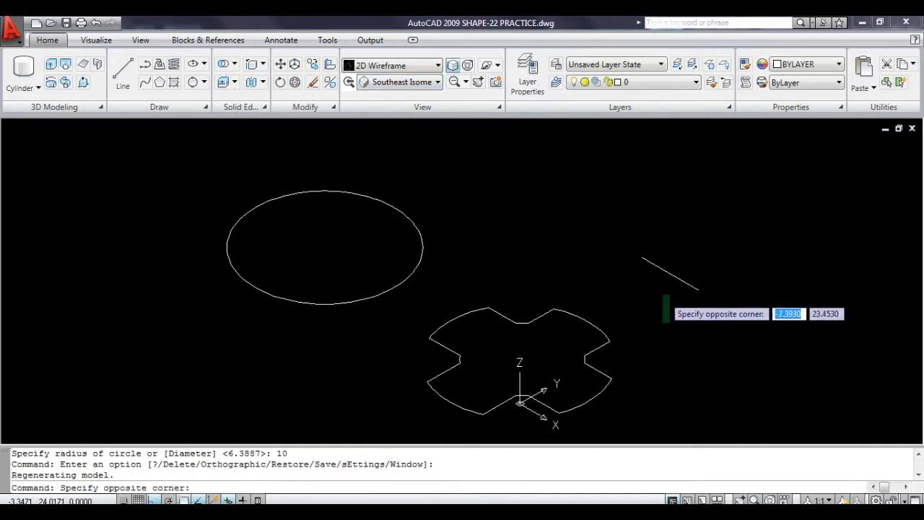
left_click(647, 262)
key("Delete")
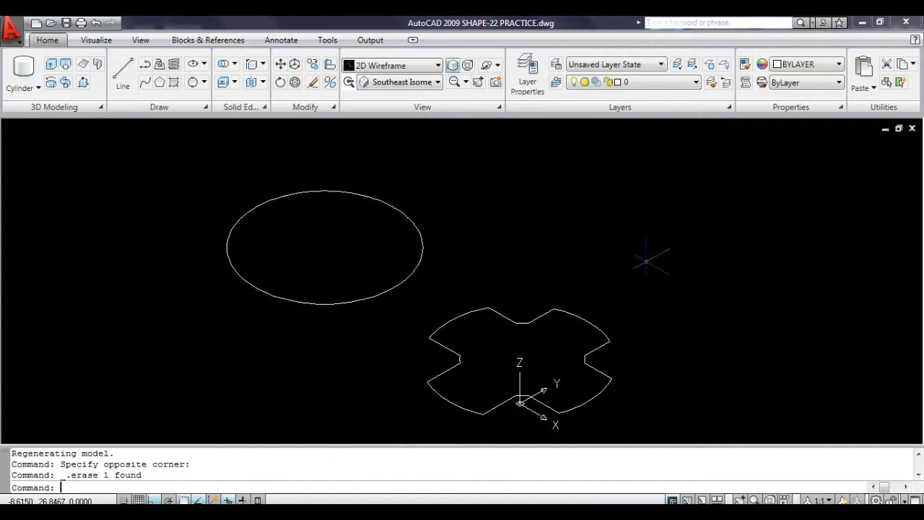
right_click(782, 446)
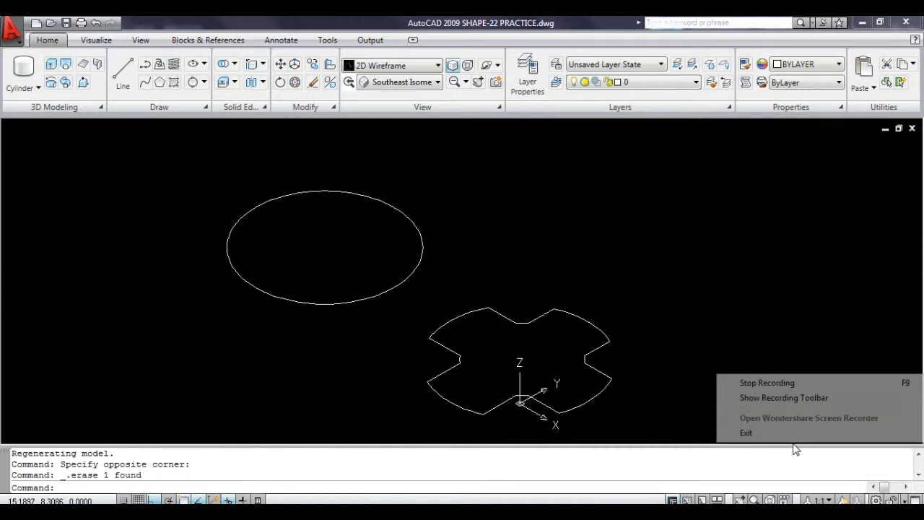
key("Escape")
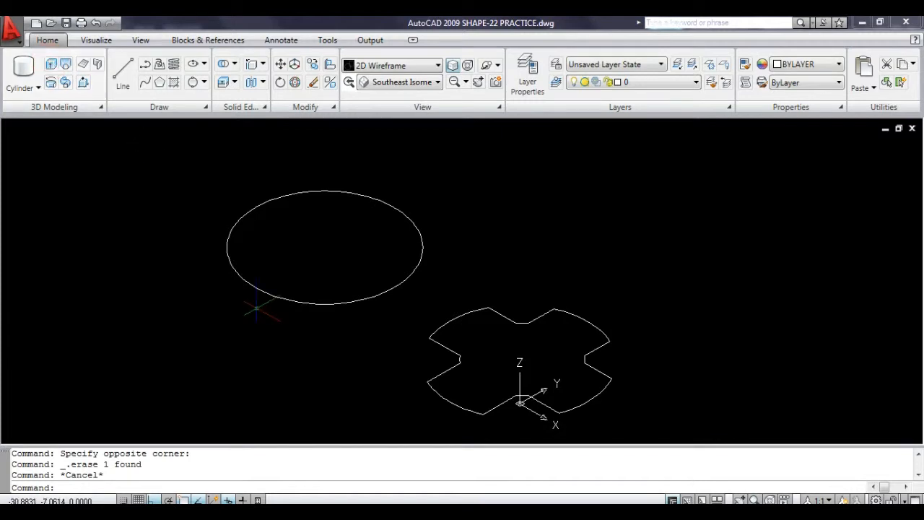
- Extrude the radius 10 circle to a height of 20
left_click(50, 64)
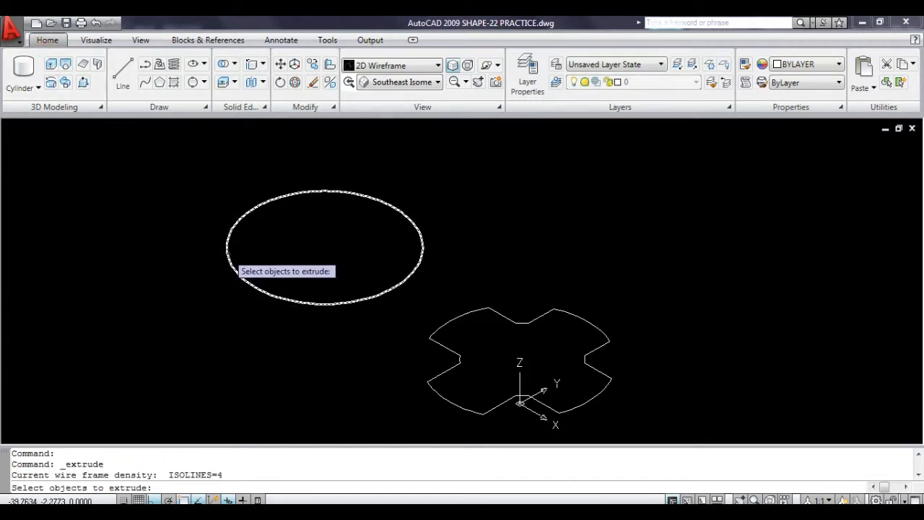
left_click(227, 253)
key("Return")
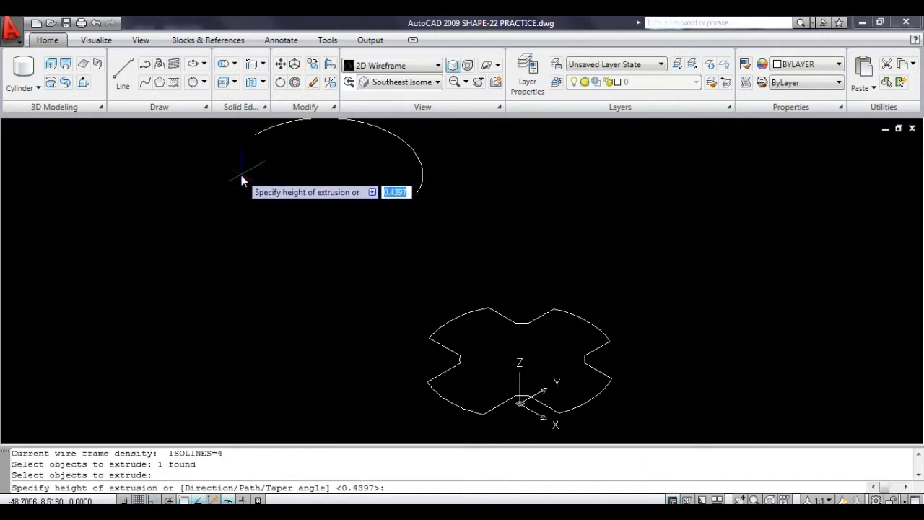
key("Return")
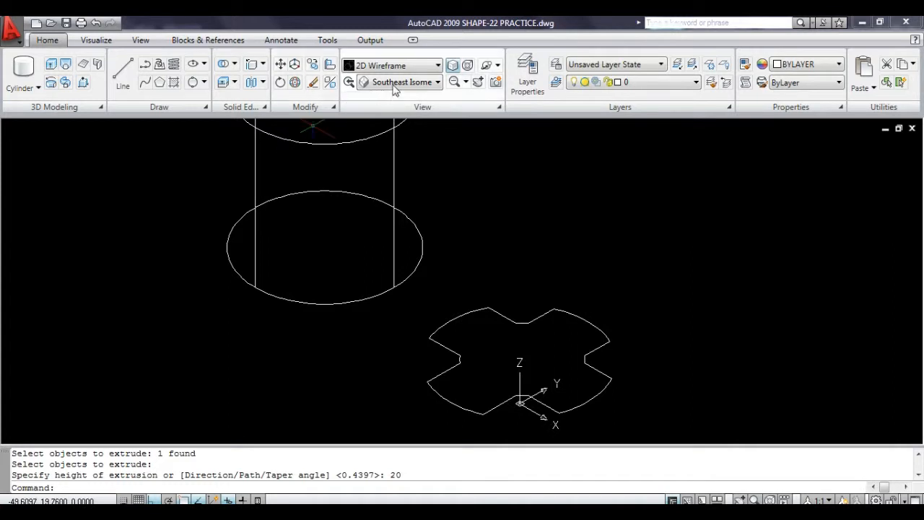
- Set the visual style to Realistic with both the extruded cylinder and the cross outline in view
left_click(454, 82)
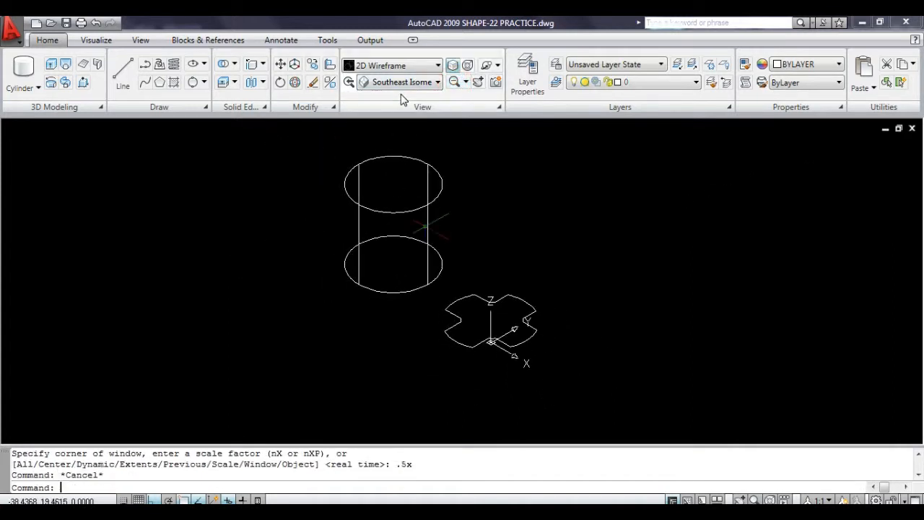
left_click(377, 67)
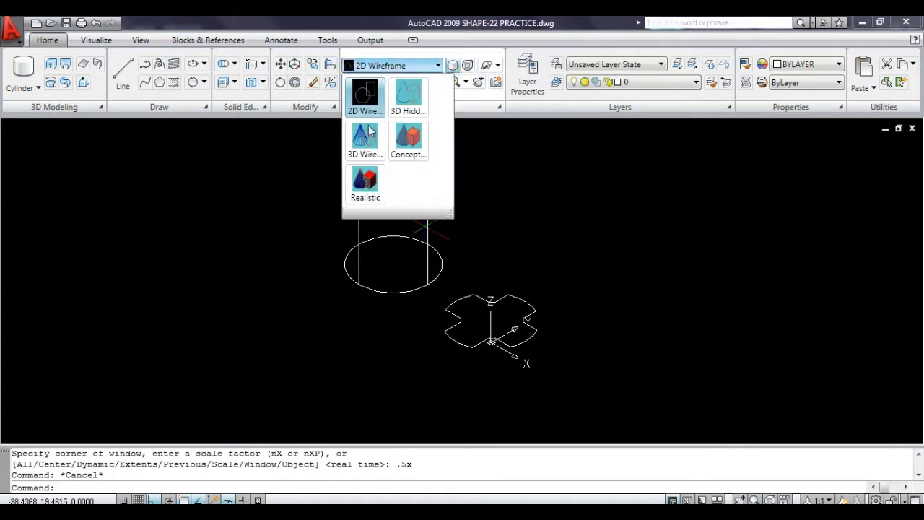
left_click(365, 196)
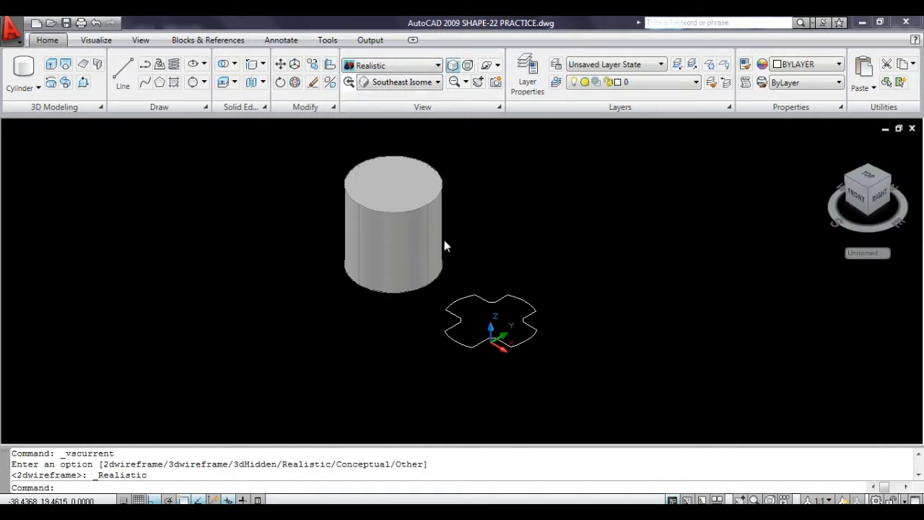
left_click(531, 167)
key("Escape")
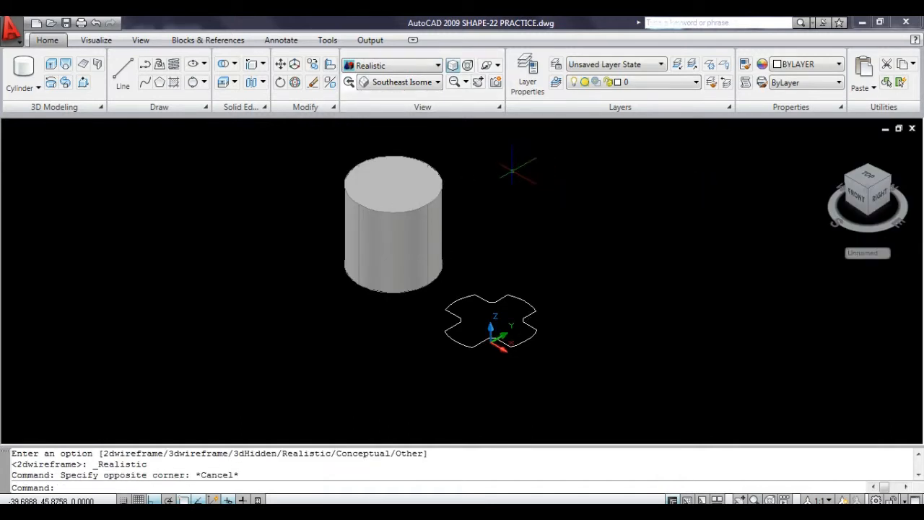
- Chamfer the cylinder's top edge with both chamfer distances set to 4, using the top face as the base surface
key("Return")
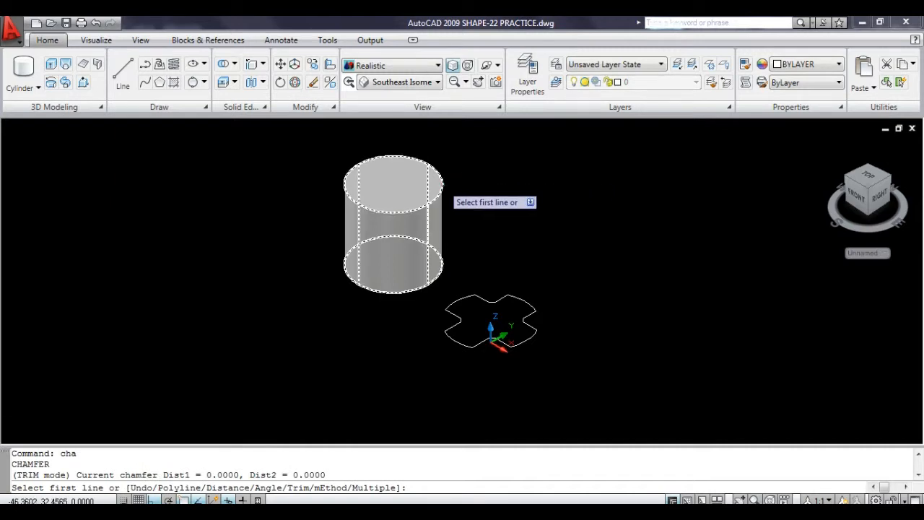
left_click(443, 189)
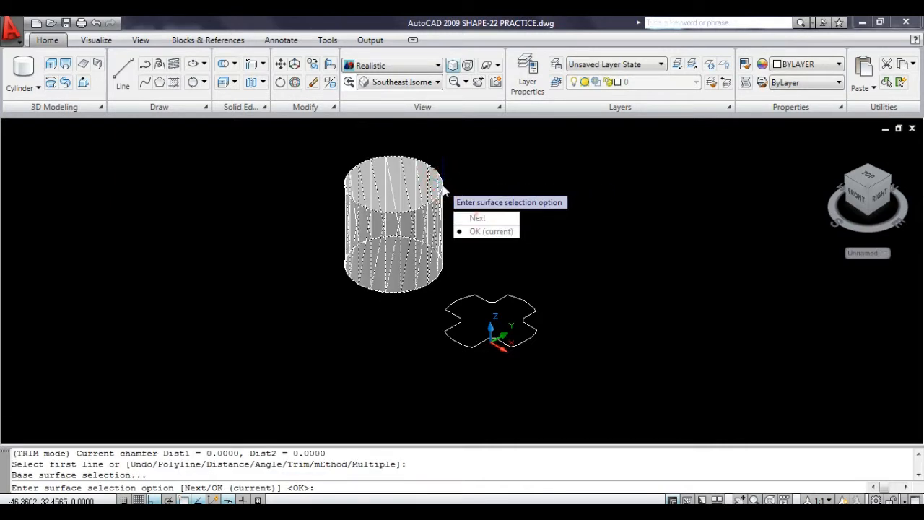
type("N")
key("Return")
left_click(470, 230)
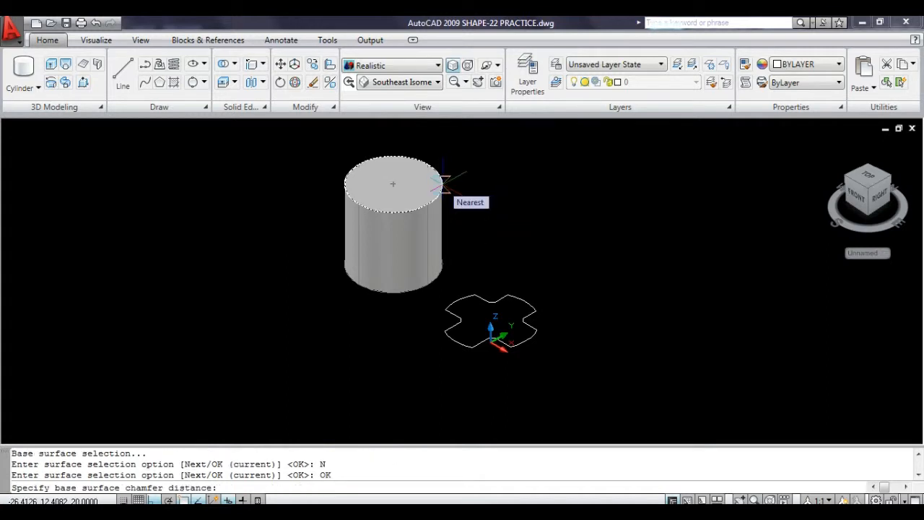
type("4")
key("Return")
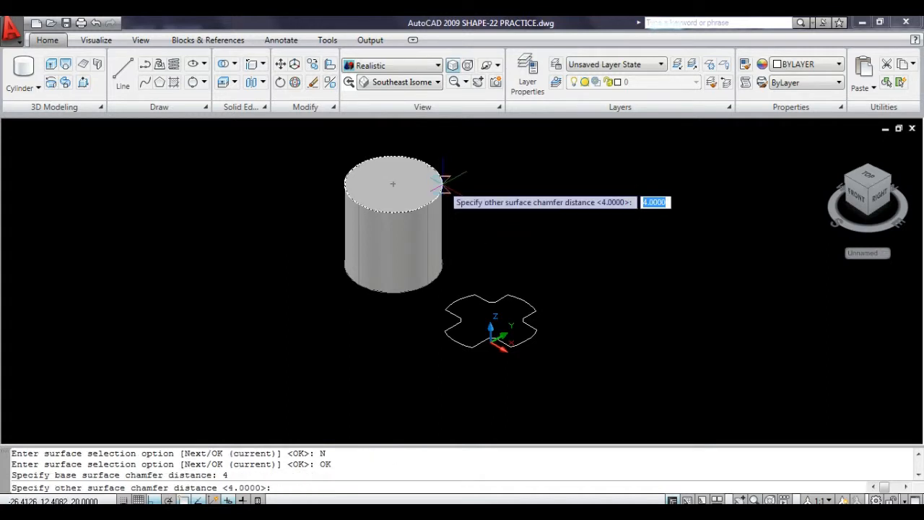
key("Return")
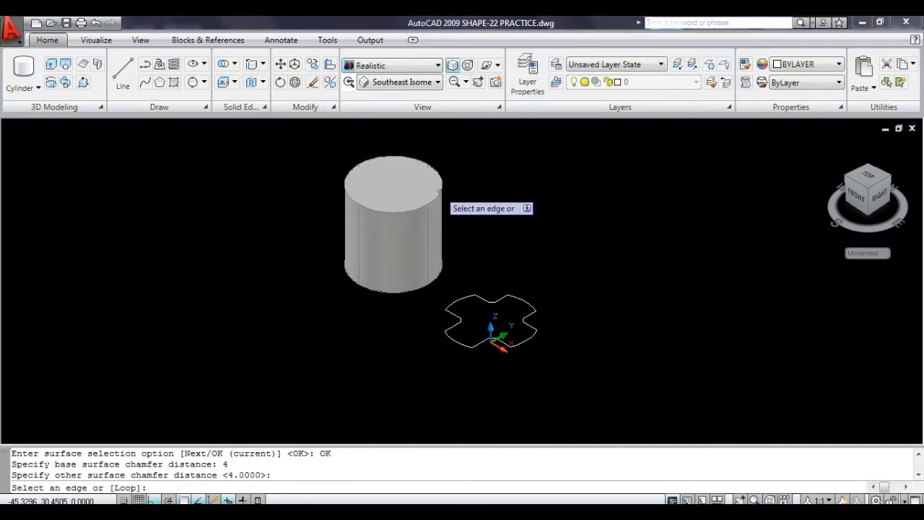
left_click(437, 191)
key("Return")
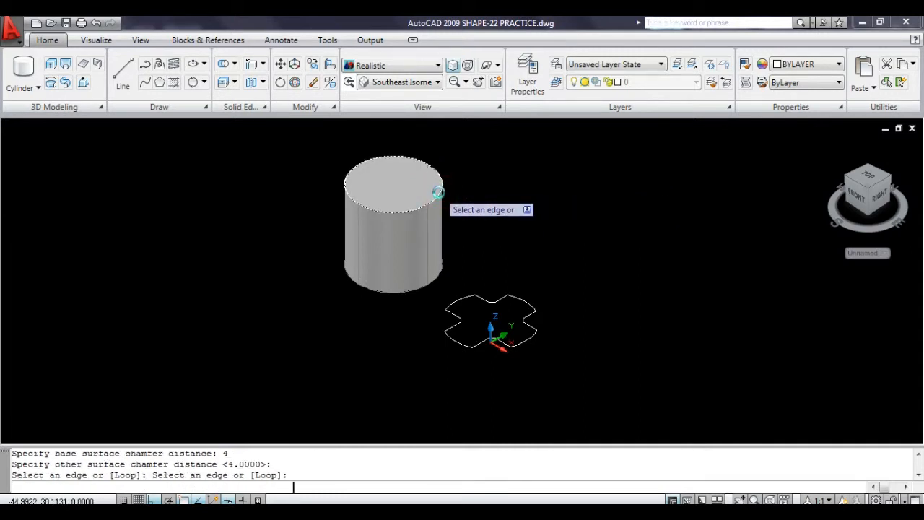
- Try to move the cross outline by its centre onto the centre of the chamfered cylinder's top face
left_click(537, 373)
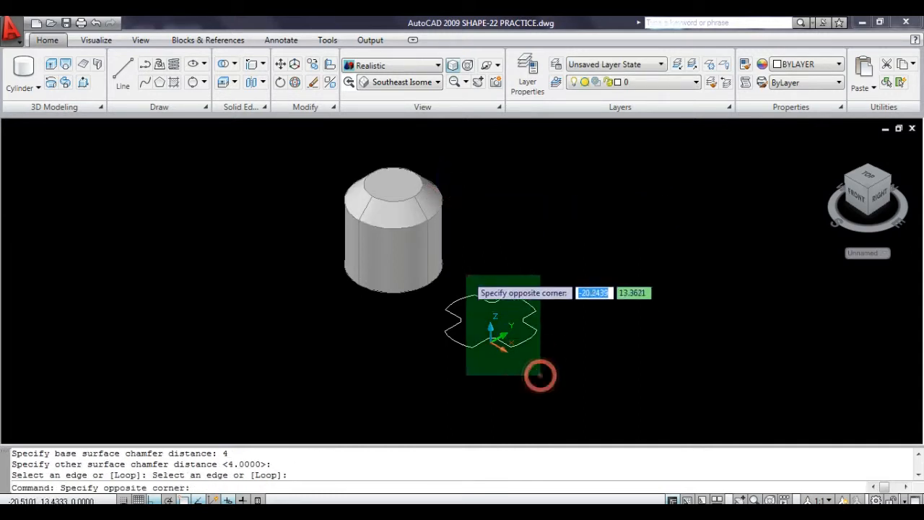
left_click(466, 272)
type("m")
key("Return")
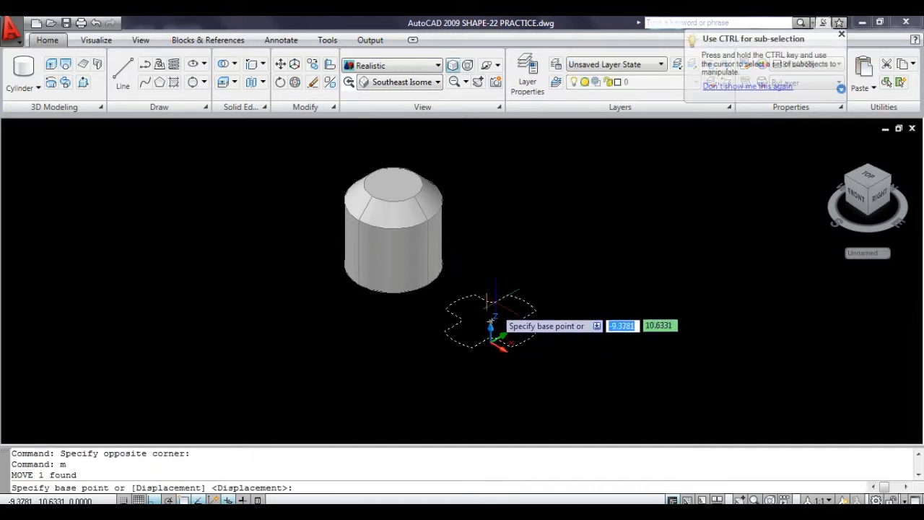
left_click(491, 320)
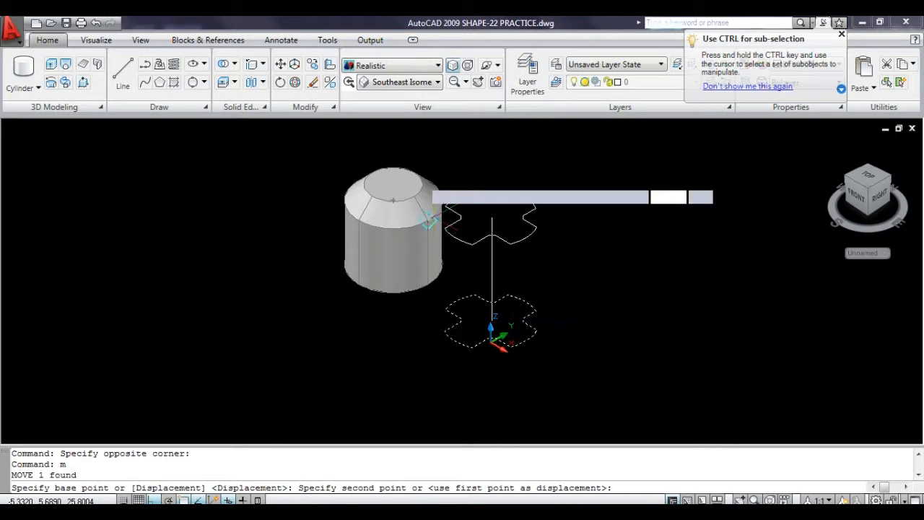
left_click(393, 180)
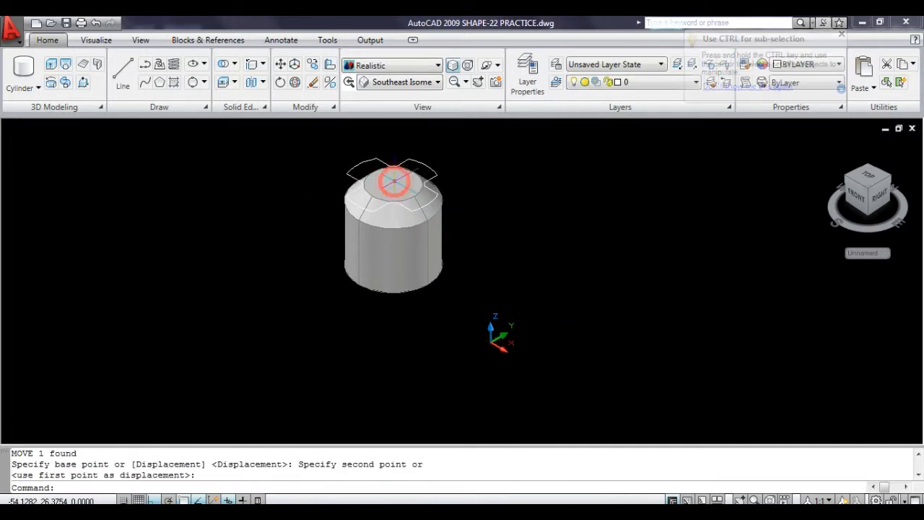
key("Escape")
key("Escape")
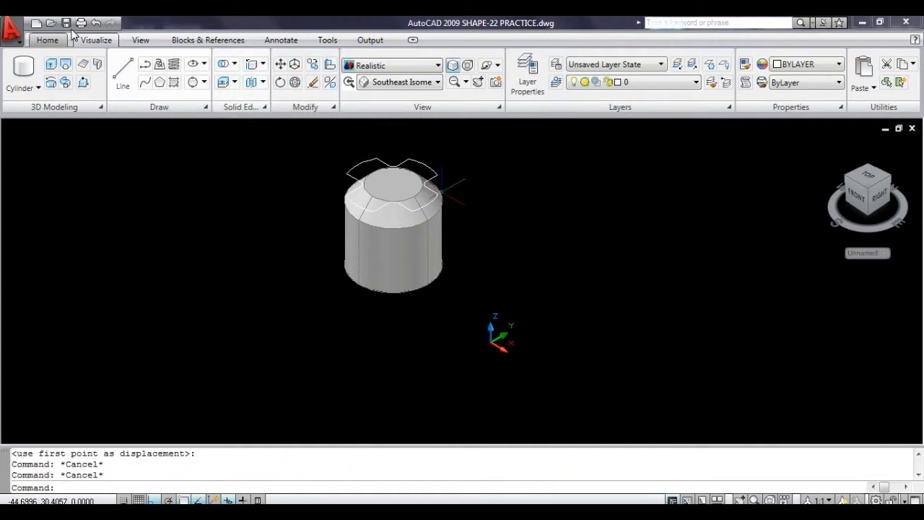
- Try to extrude the cross outline 20 downward through the chamfered cylinder
left_click(345, 167)
key("Return")
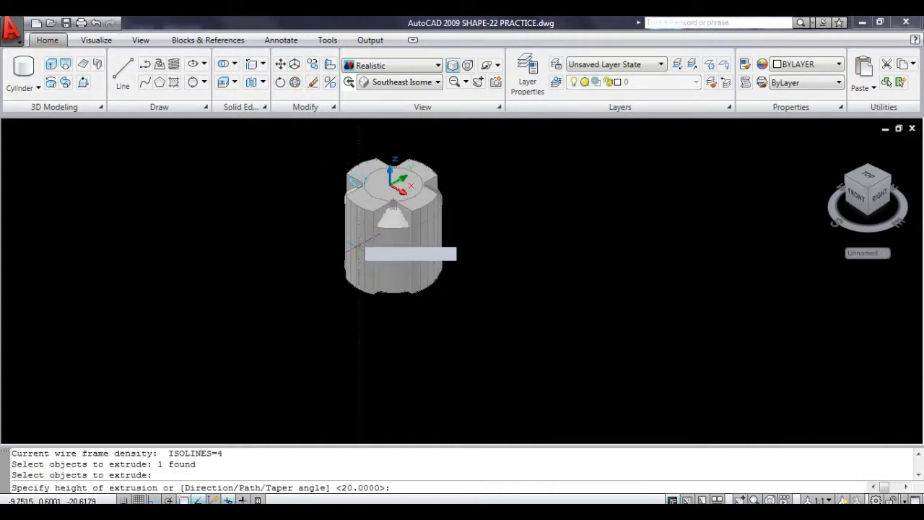
left_click(358, 296)
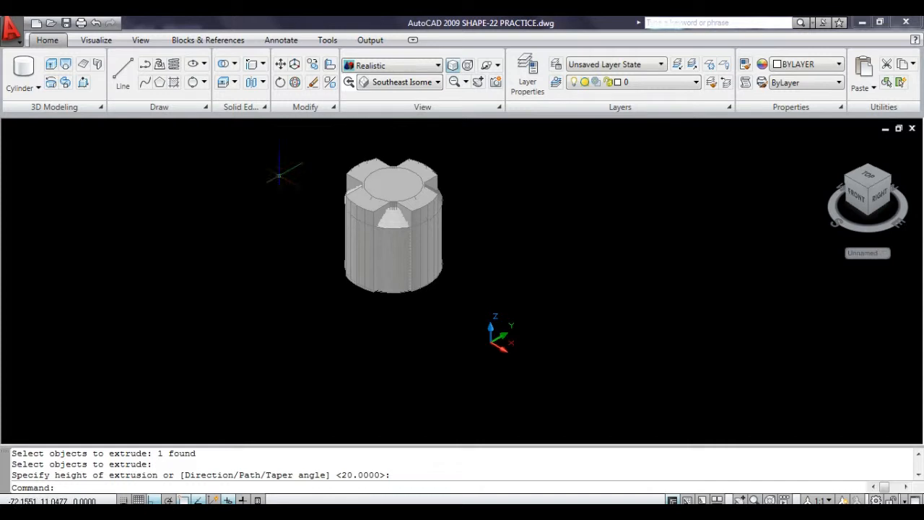
- Set the edge display of the shaded solids to No Edges
type("z")
key("Return")
left_click(303, 137)
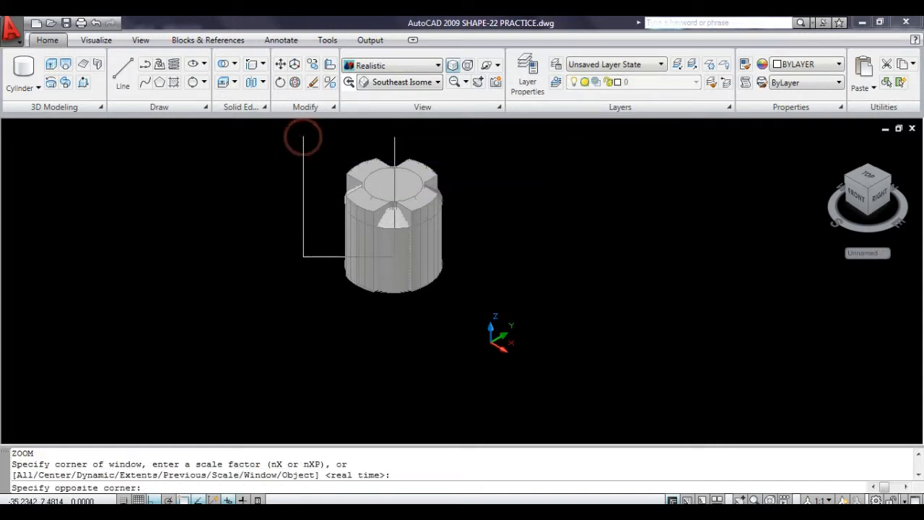
left_click(462, 312)
key("Escape")
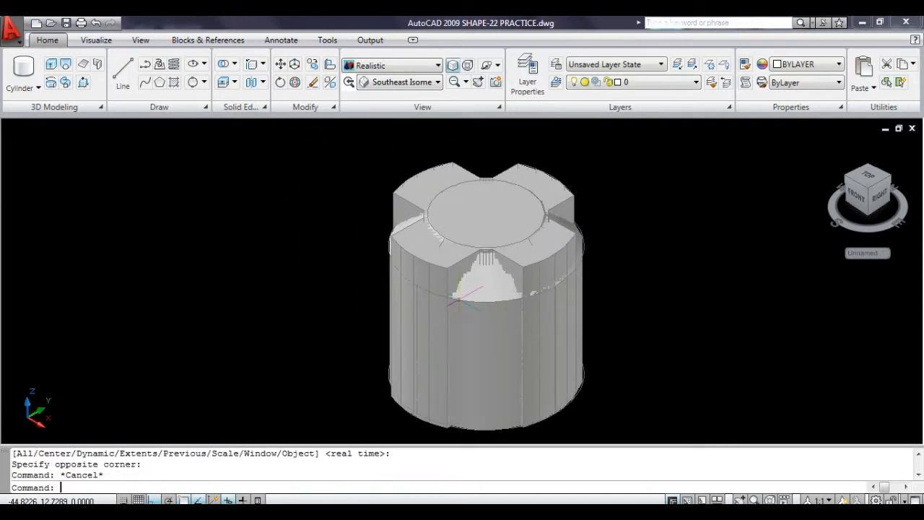
key("Escape")
key("Escape")
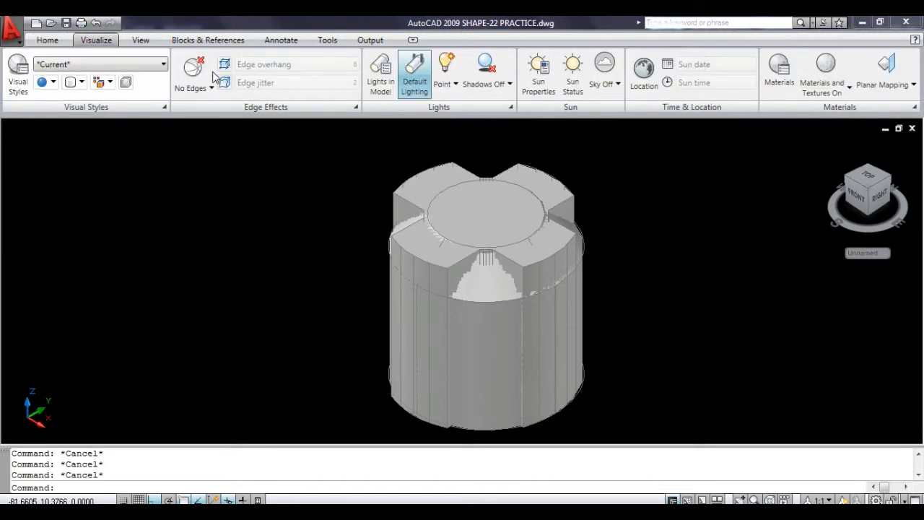
left_click(202, 88)
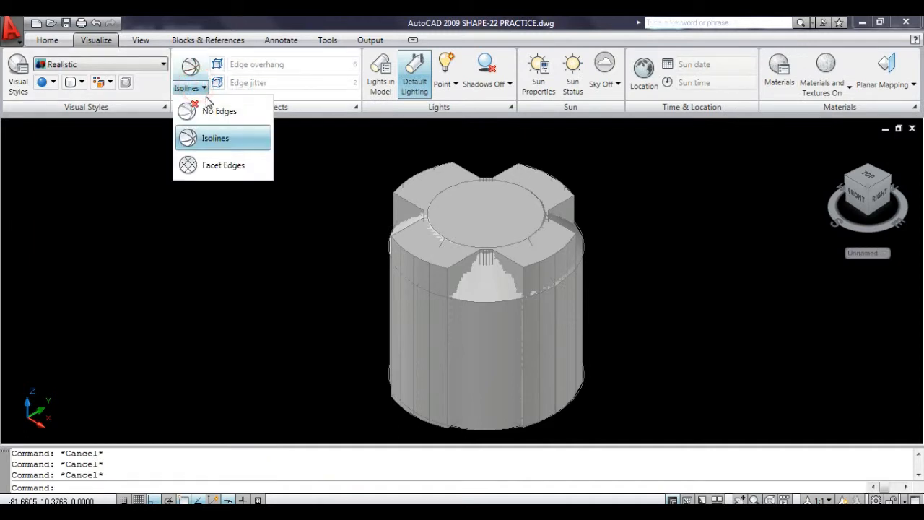
left_click(209, 113)
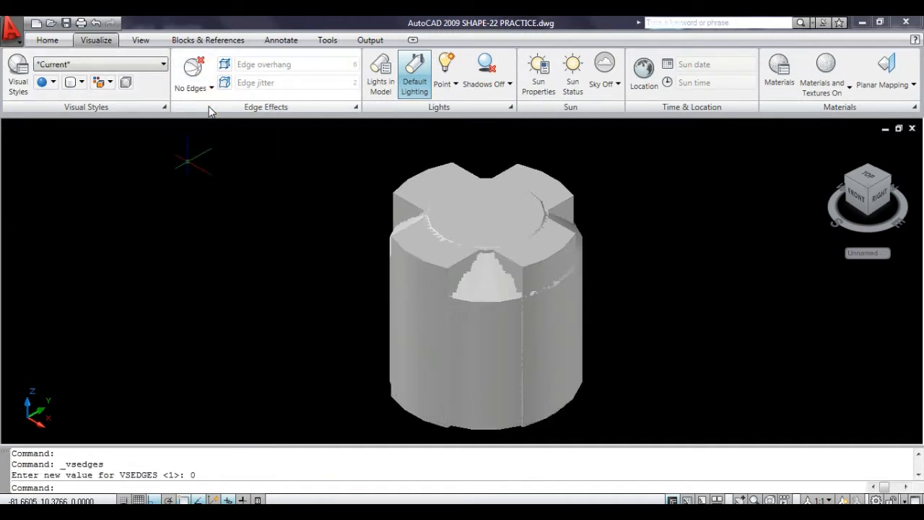
key("Escape")
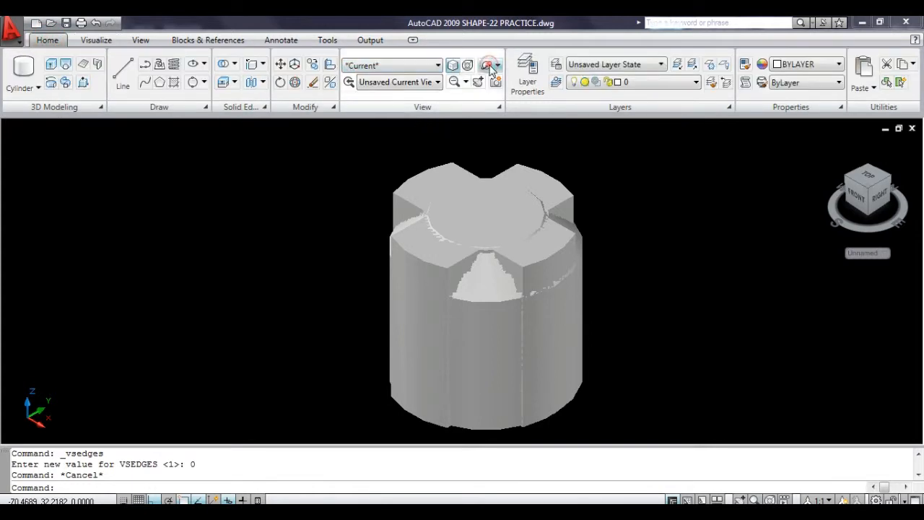
- Orbit around the model to examine how the extruded cross meets the chamfered cylinder
left_click(491, 68)
left_click_drag(532, 324, 446, 160)
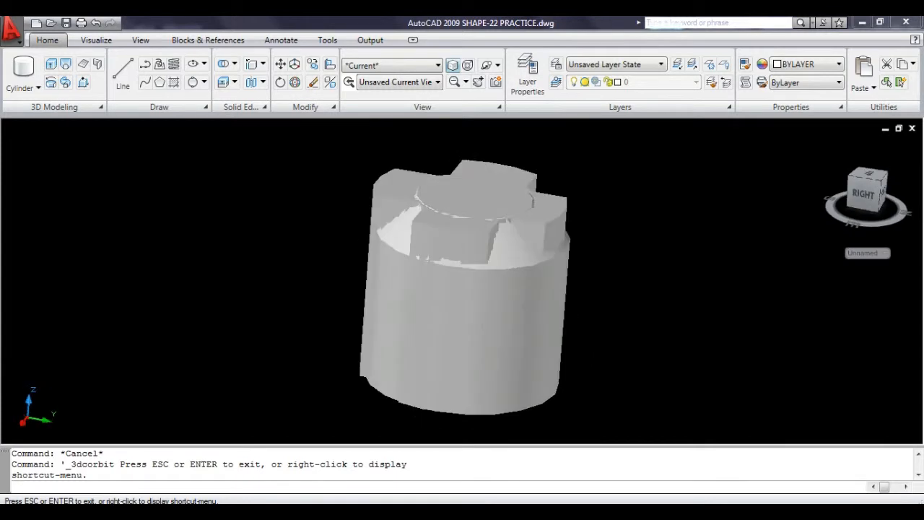
key("Escape")
key("Escape")
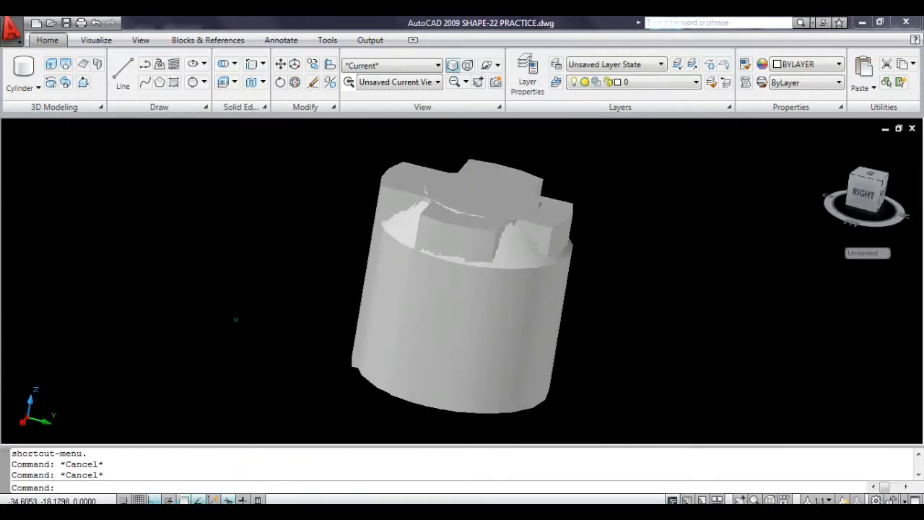
- Undo the orbit, the edge display change, the zoom, the cross extrusion and the move of the cross outline
key("ctrl+z")
key("ctrl+z")
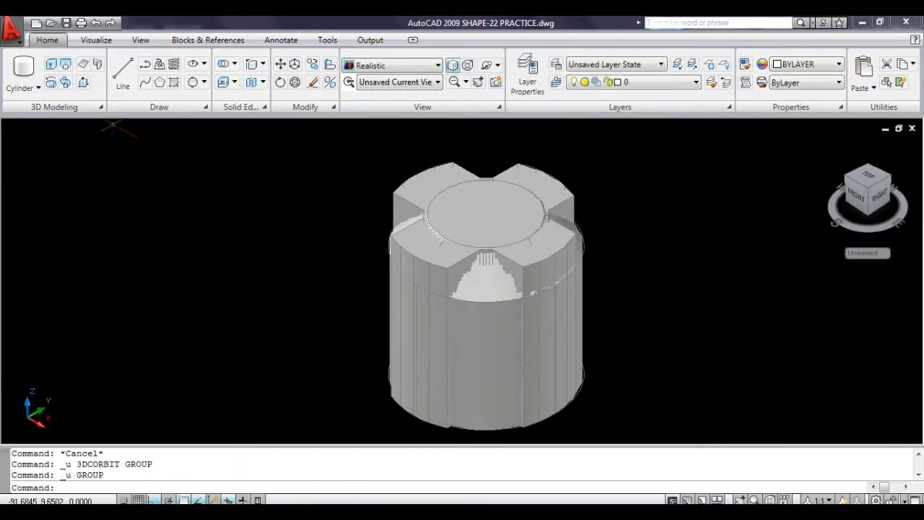
left_click(140, 174)
key("ctrl+z")
key("ctrl+z")
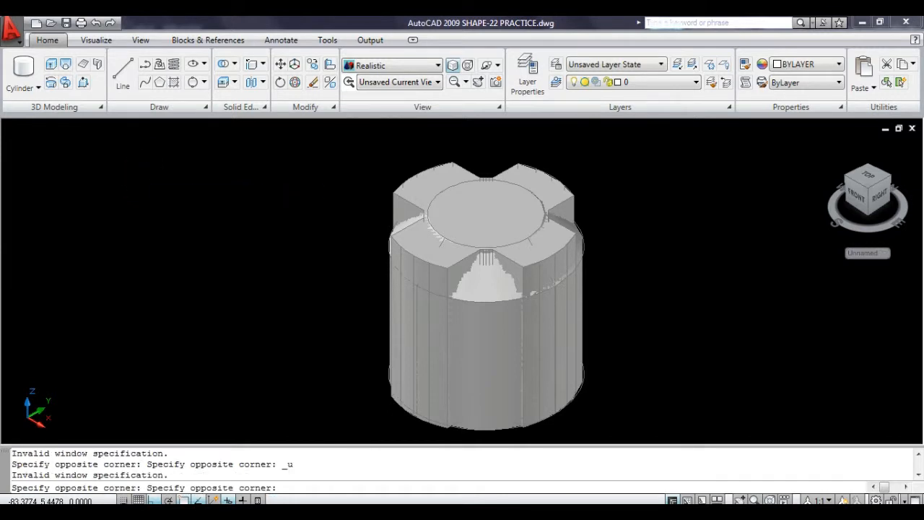
key("Escape")
key("Escape")
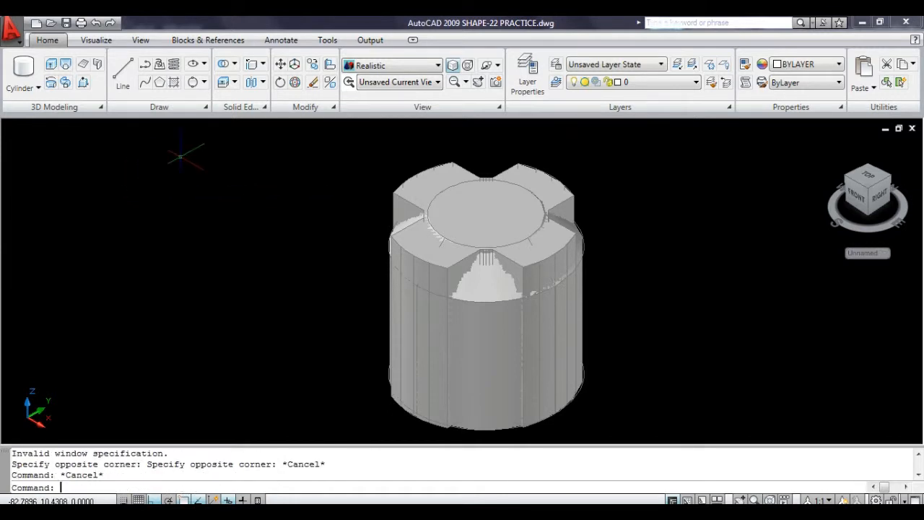
key("ctrl+z")
key("ctrl+z")
key("ctrl+z")
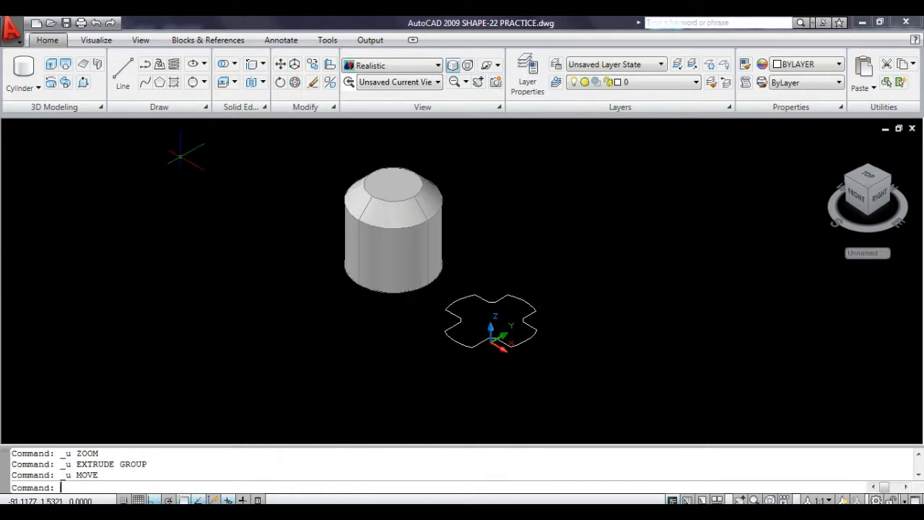
key("Escape")
- Move the cross outline from its centre to the centre of the chamfered cylinder's top face
left_click(535, 400)
left_click(473, 293)
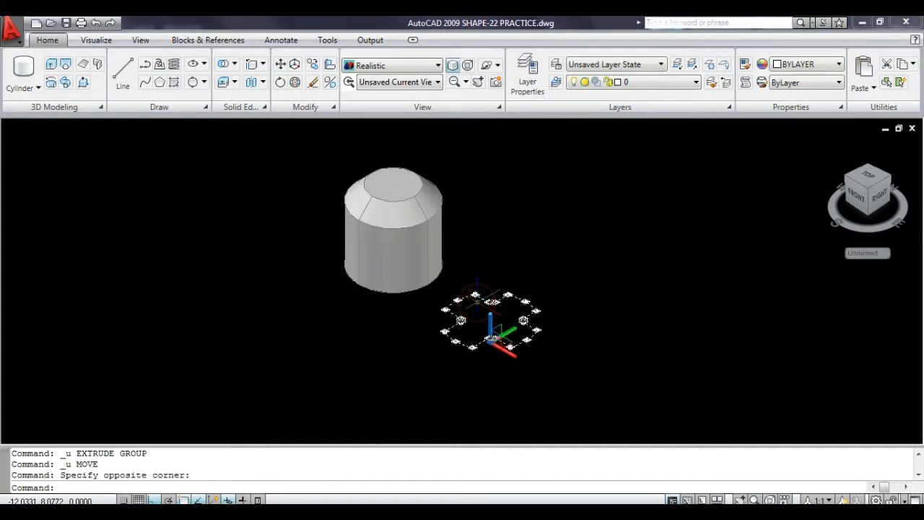
key("Return")
left_click(490, 327)
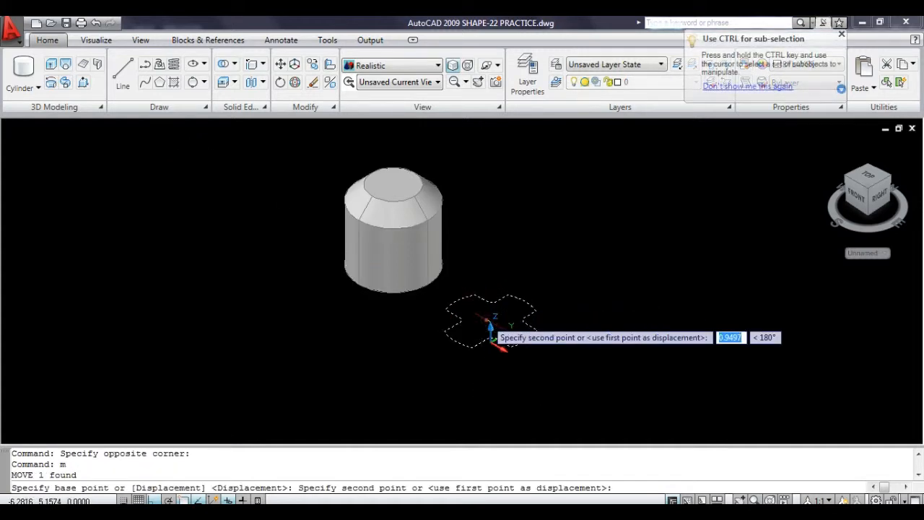
left_click(392, 183)
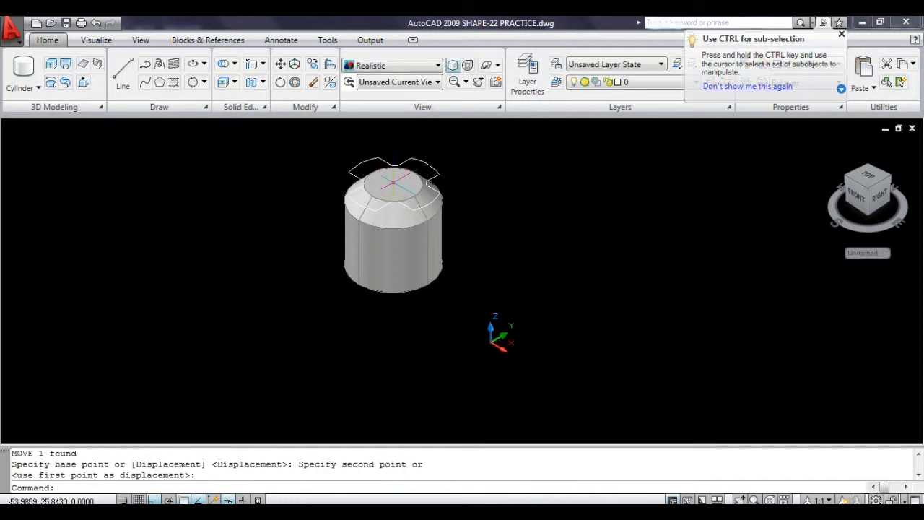
- Extrude the cross outline downward through the cylinder with a height of -20
left_click(52, 64)
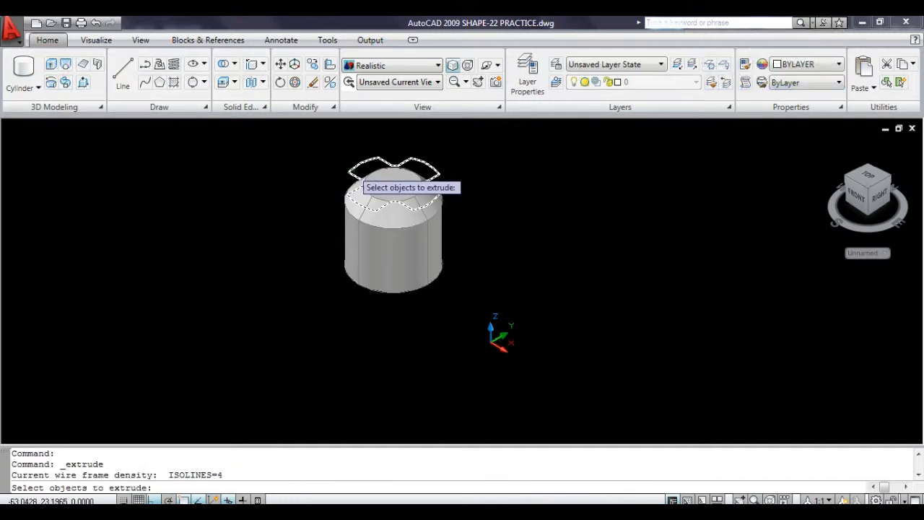
left_click(350, 170)
key("Return")
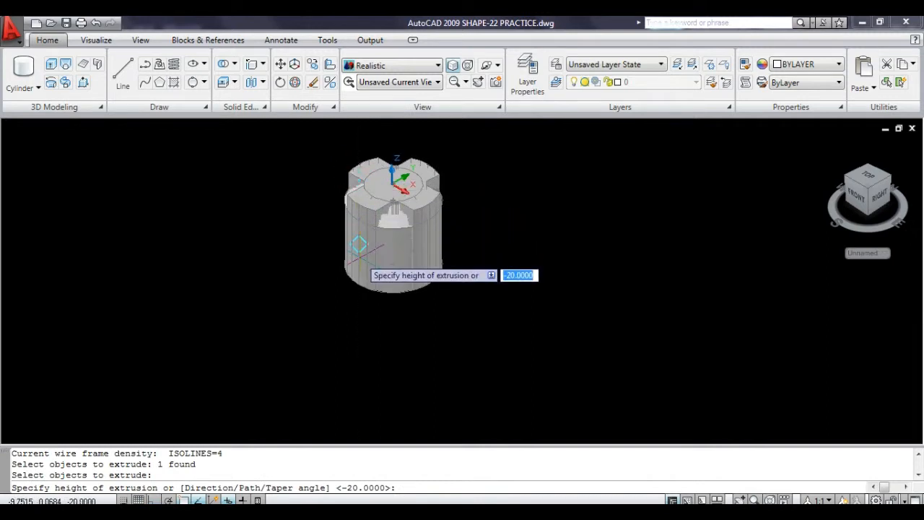
key("Return")
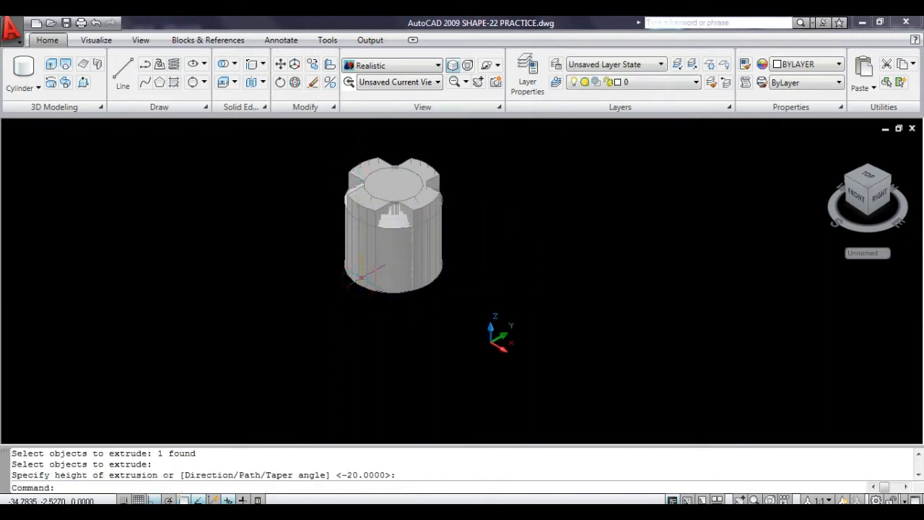
- Unite the extruded cross and the chamfered cylinder into one solid with Union
left_click(426, 238)
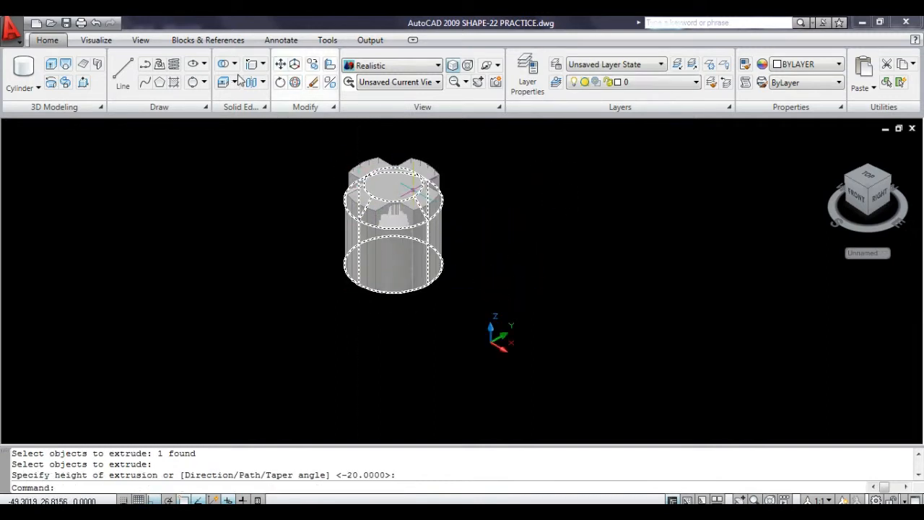
left_click(234, 67)
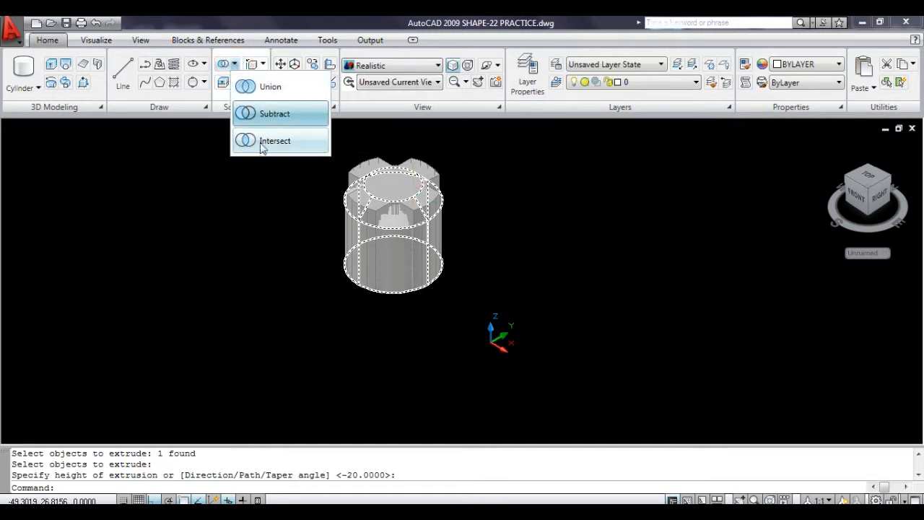
left_click(257, 86)
left_click(469, 345)
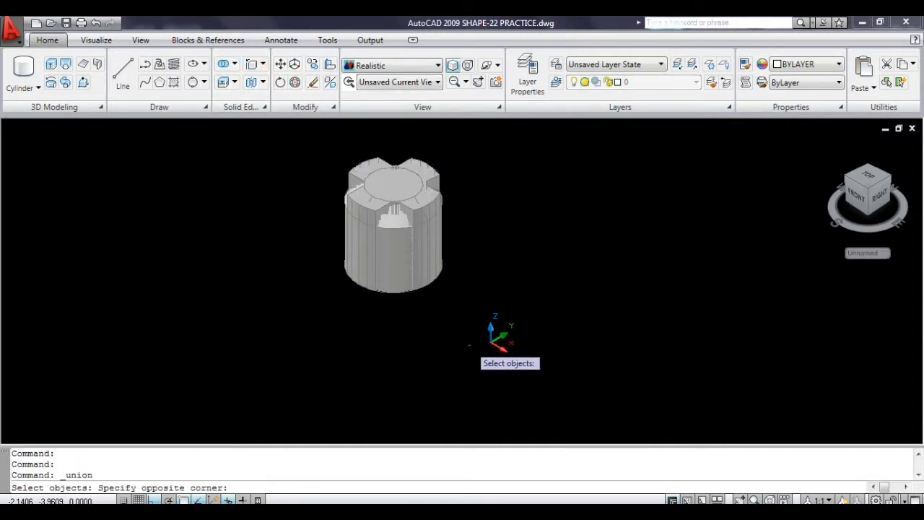
left_click(318, 133)
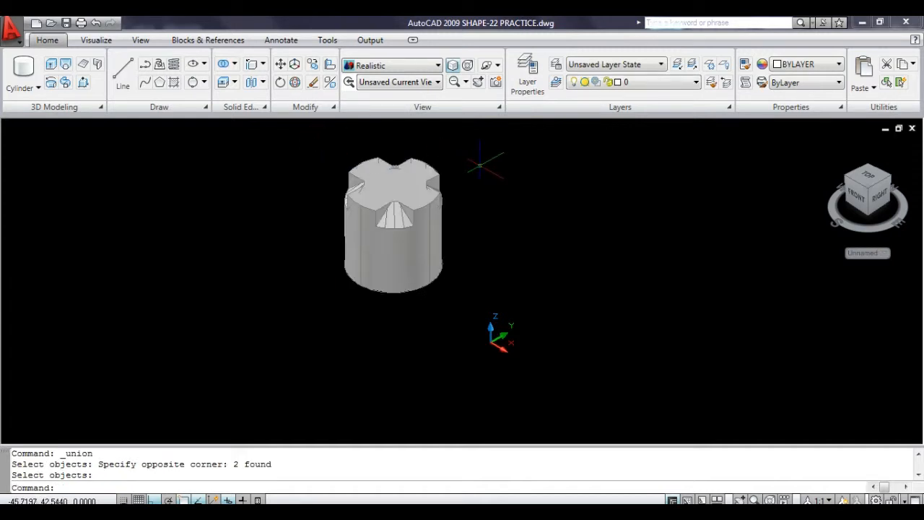
- Draw a circle with radius 10 beside the united solid, on the ground plane
key("Return")
left_click_drag(413, 172, 396, 230)
key("Escape")
key("Escape")
key("Escape")
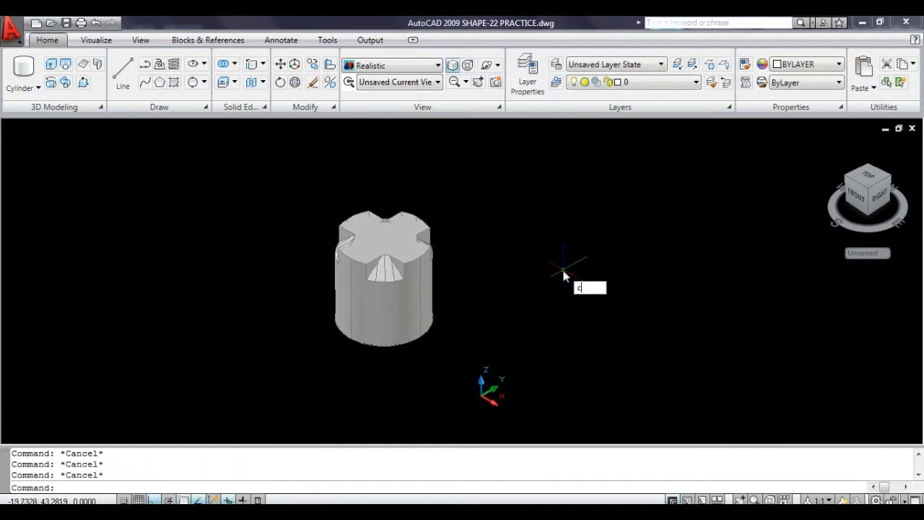
key("Return")
left_click(520, 326)
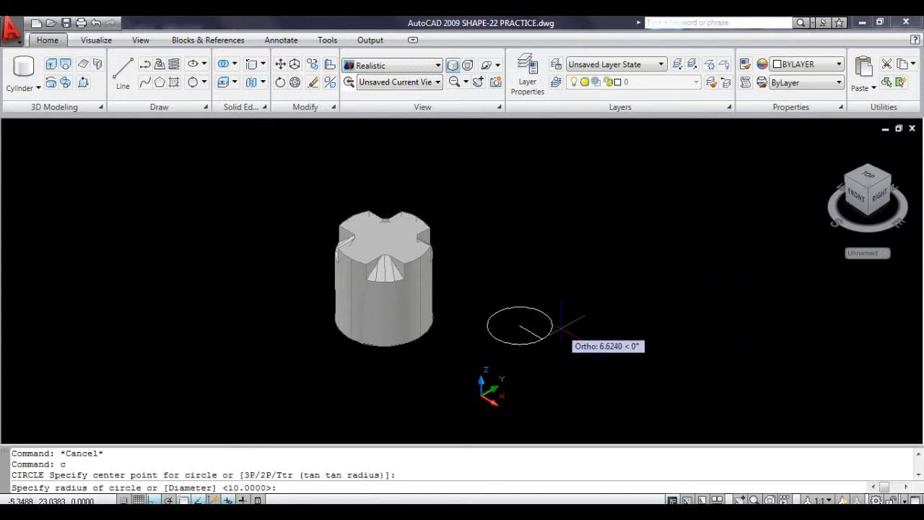
type("10")
key("Return")
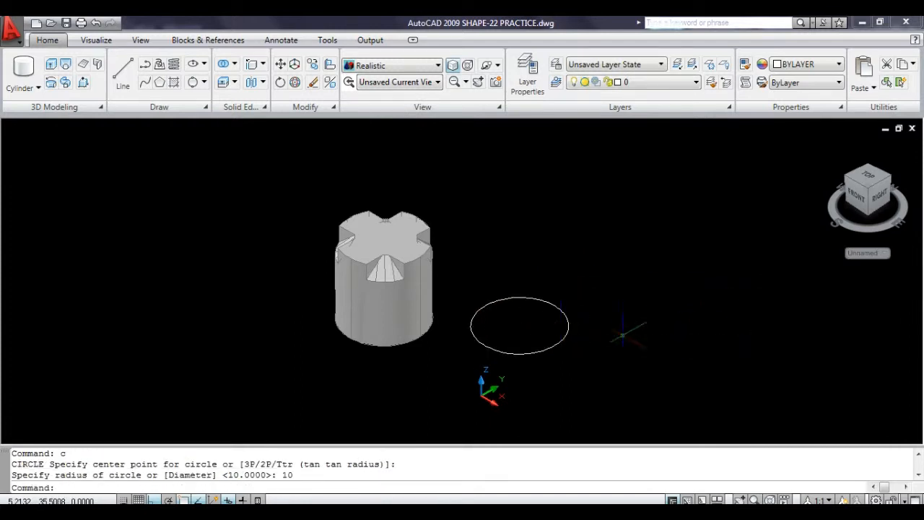
- Draw a small profile circle with a radius of about 0.59 just outside the radius 10 circle
key("Return")
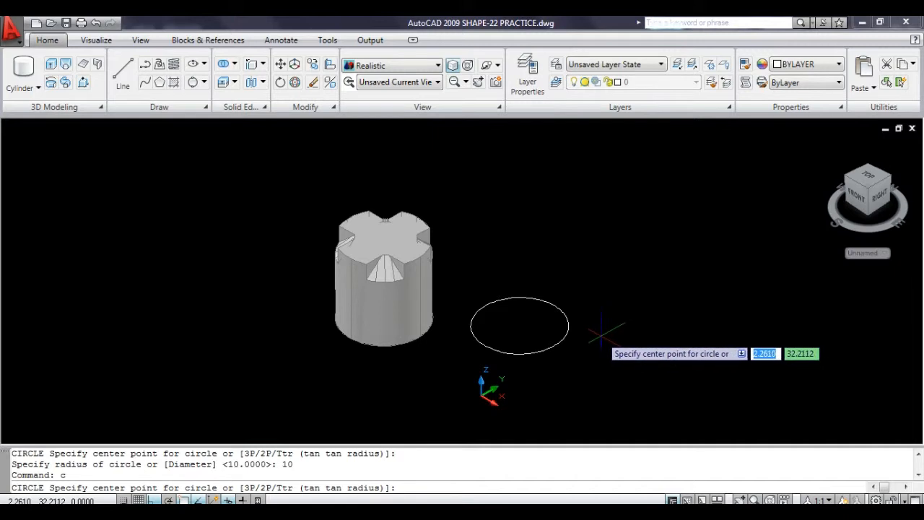
left_click(600, 335)
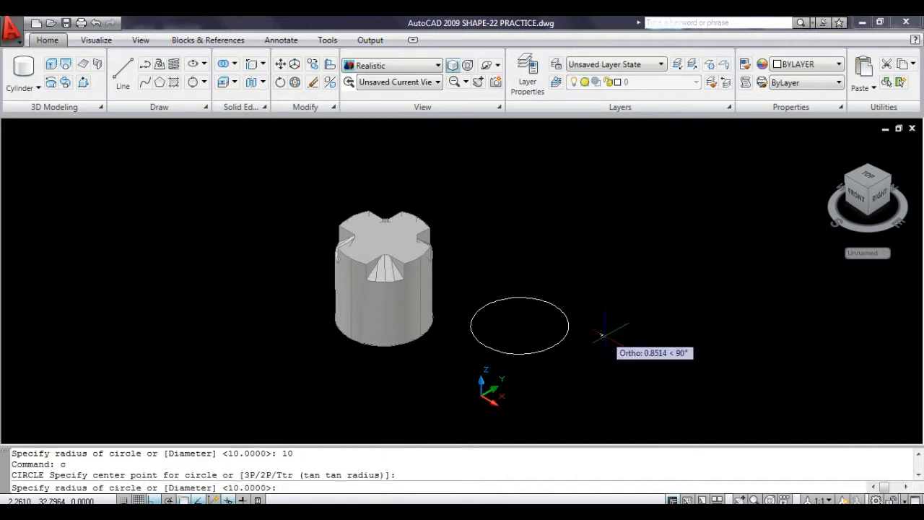
left_click(605, 335)
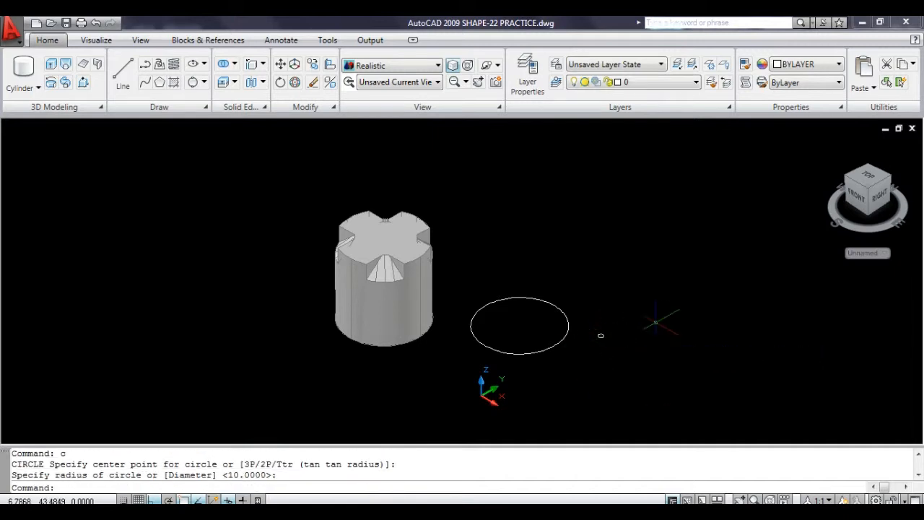
left_click(51, 84)
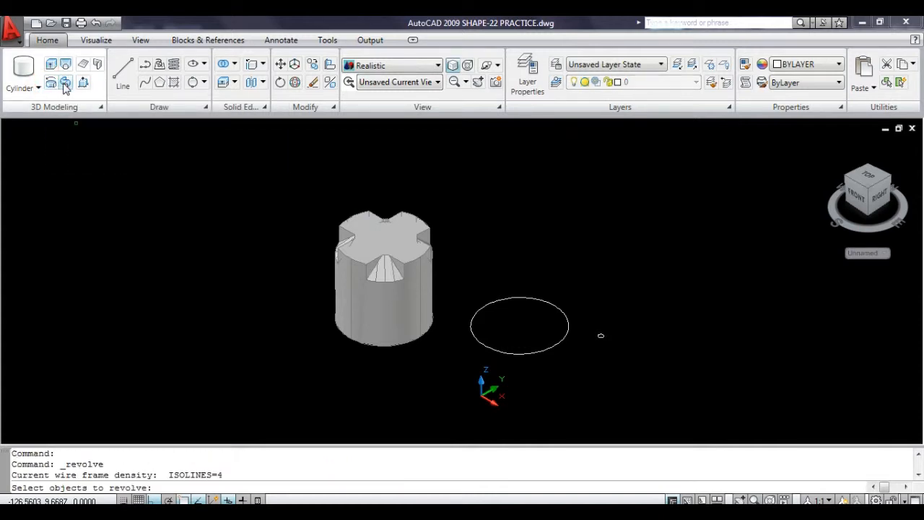
left_click(64, 84)
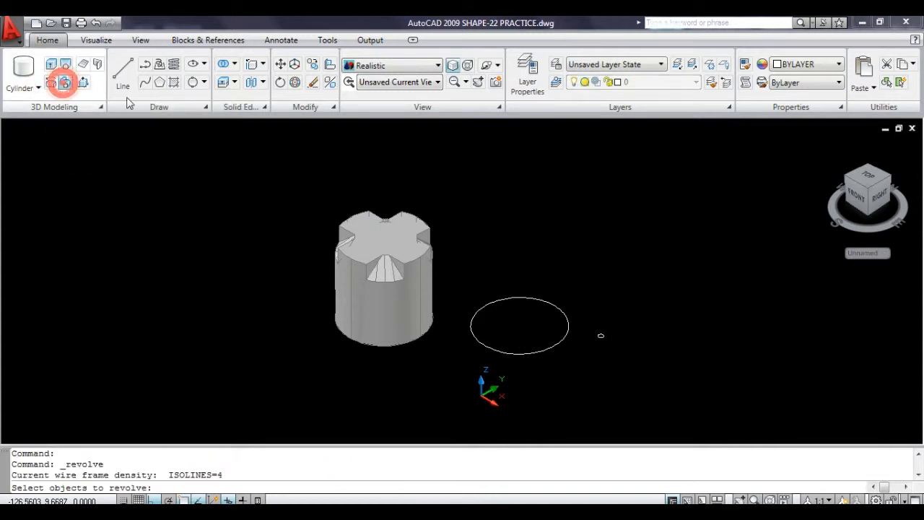
left_click(524, 352)
key("Return")
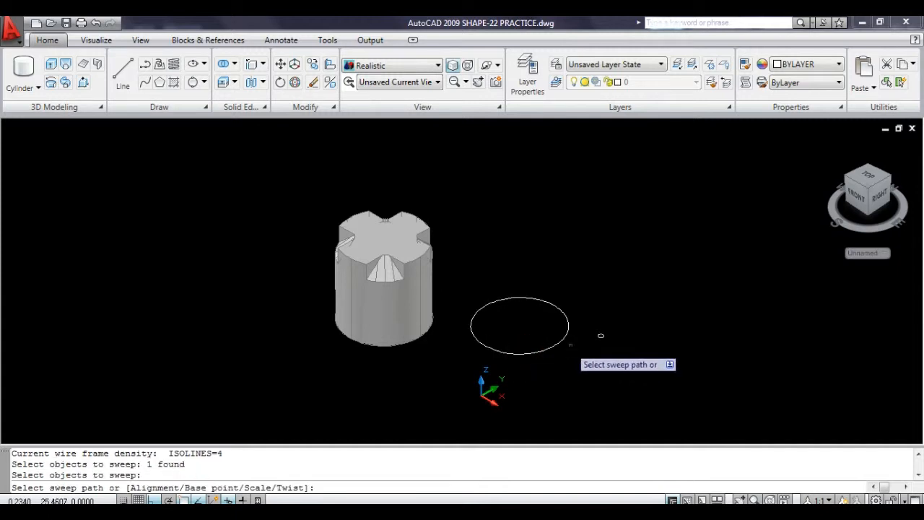
key("Escape")
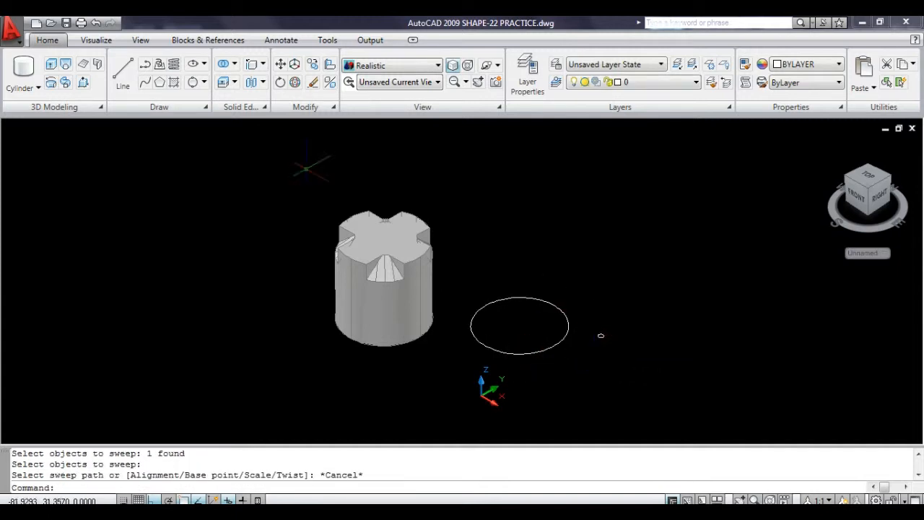
- Sweep the small profile circle along the radius 10 circle to form a ring
left_click(66, 82)
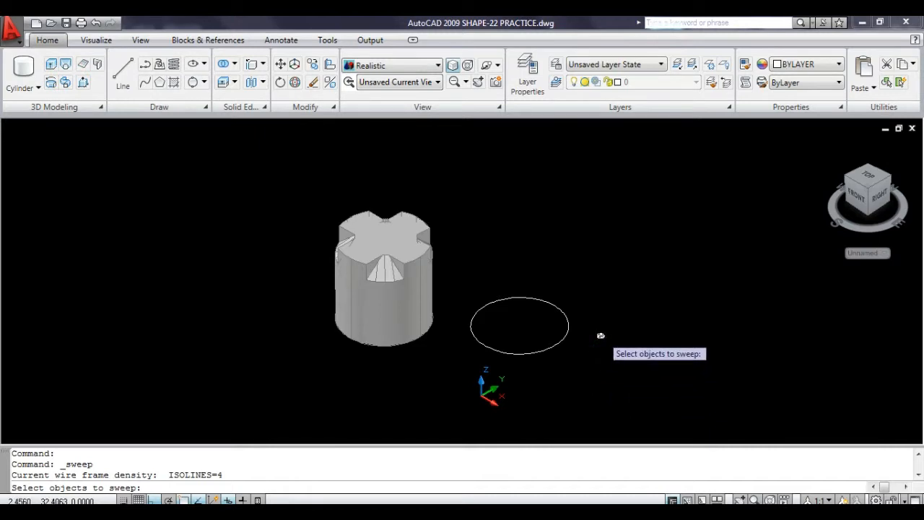
left_click(600, 336)
key("Return")
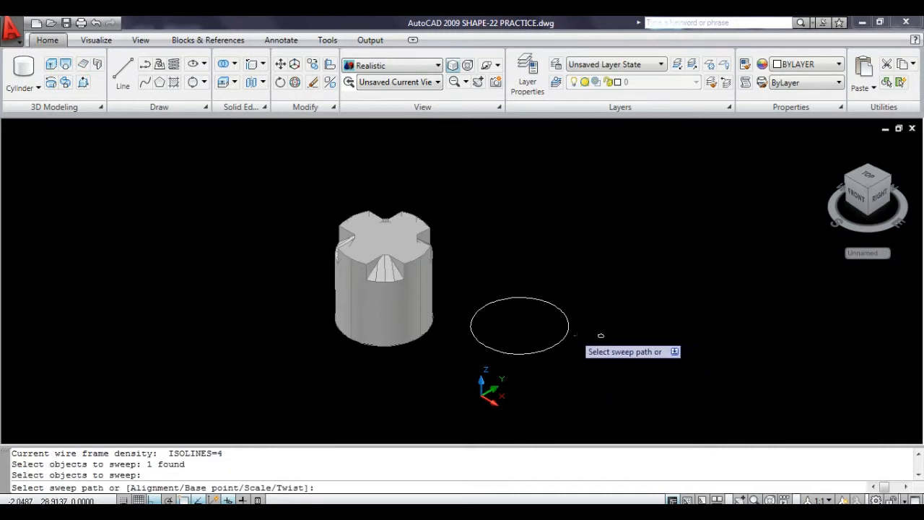
left_click(566, 332)
key("Return")
key("Escape")
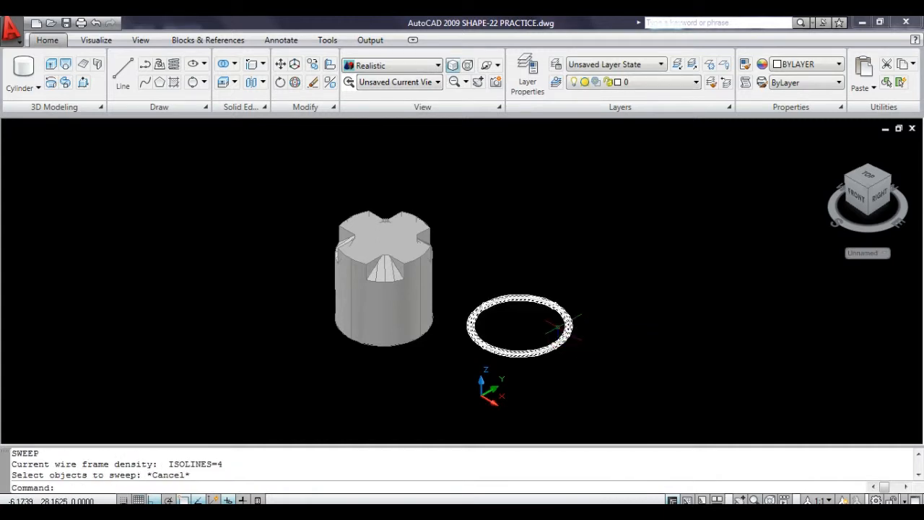
key("Escape")
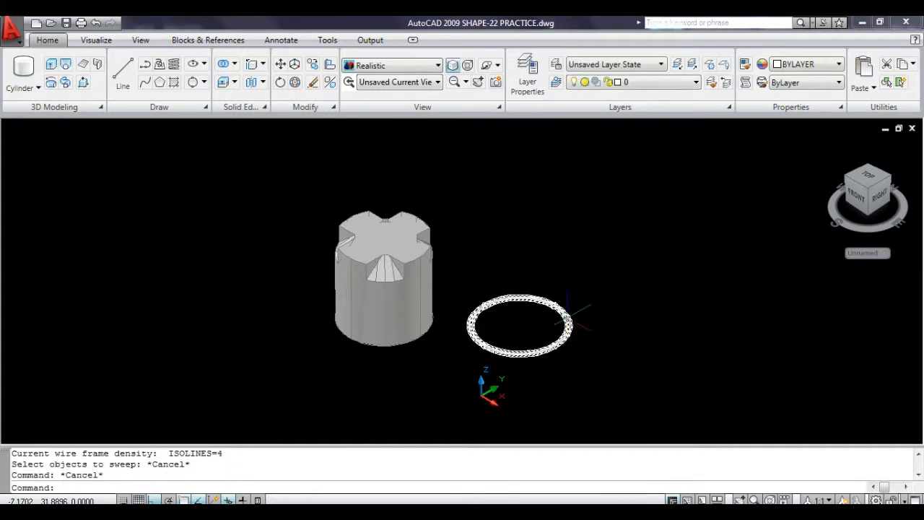
- Undo the swept ring and erase the small profile circle
left_click(568, 321)
key("Escape")
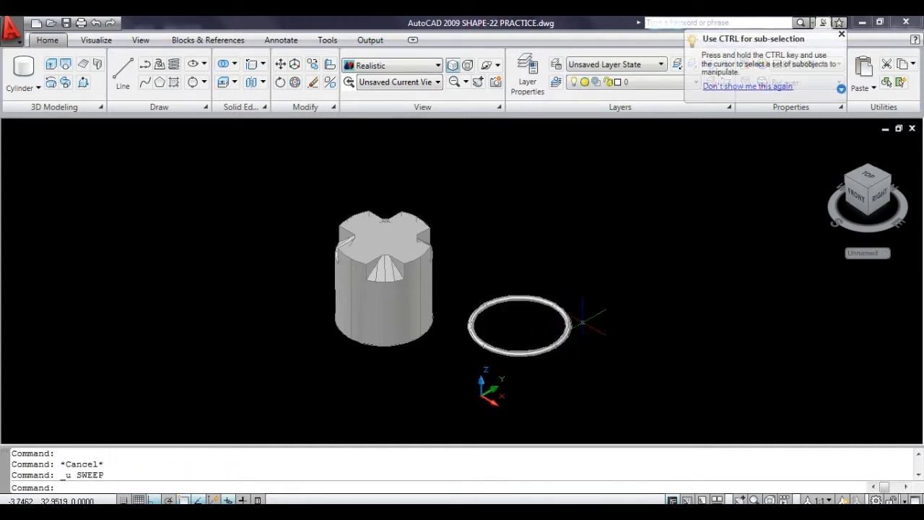
key("ctrl+z")
left_click(600, 335)
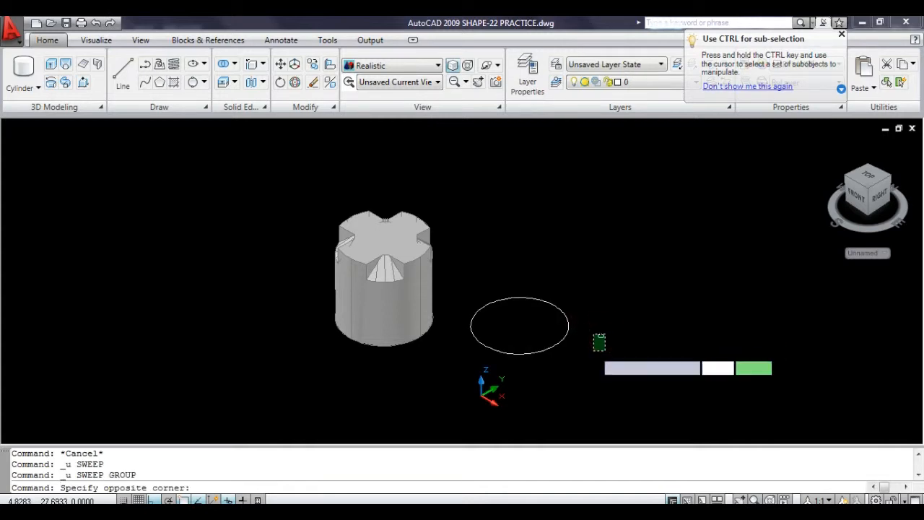
left_click(596, 340)
key("Delete")
- Draw a tiny profile circle with a radius of about 0.2 just outside the radius 10 circle
type("c")
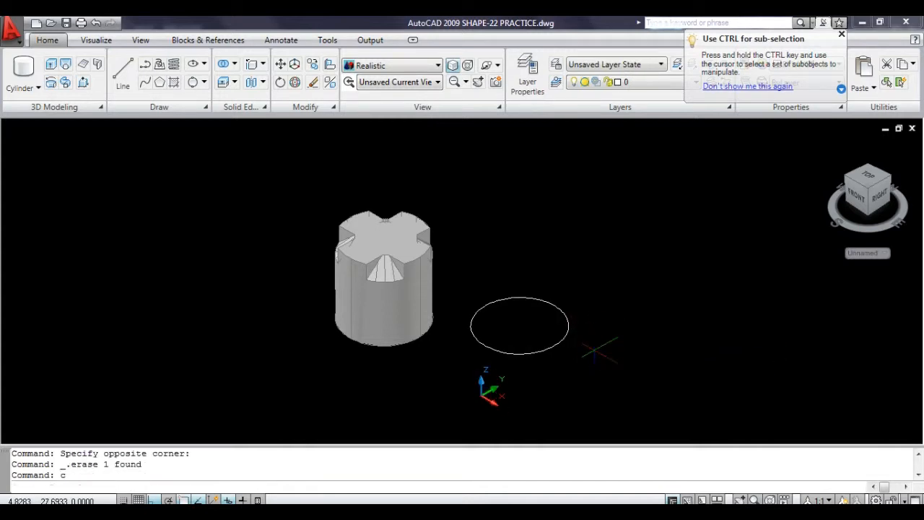
key("Return")
left_click(600, 337)
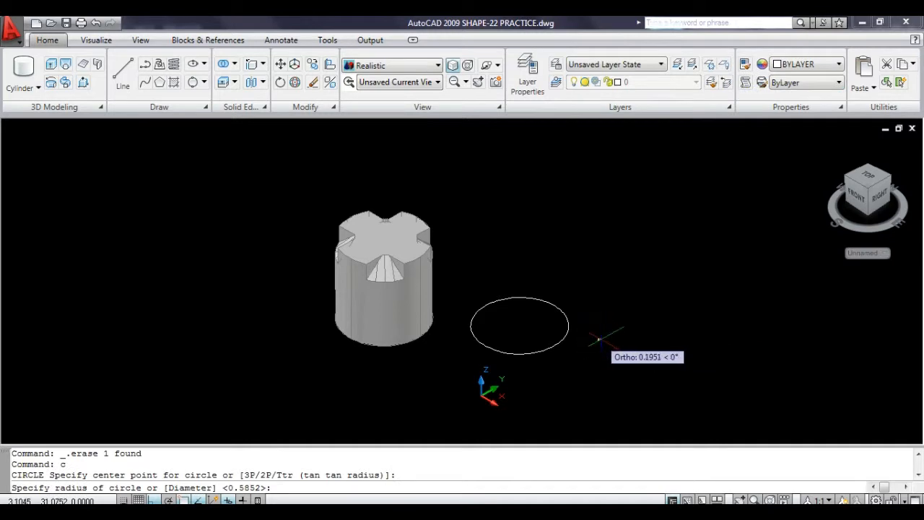
left_click(599, 337)
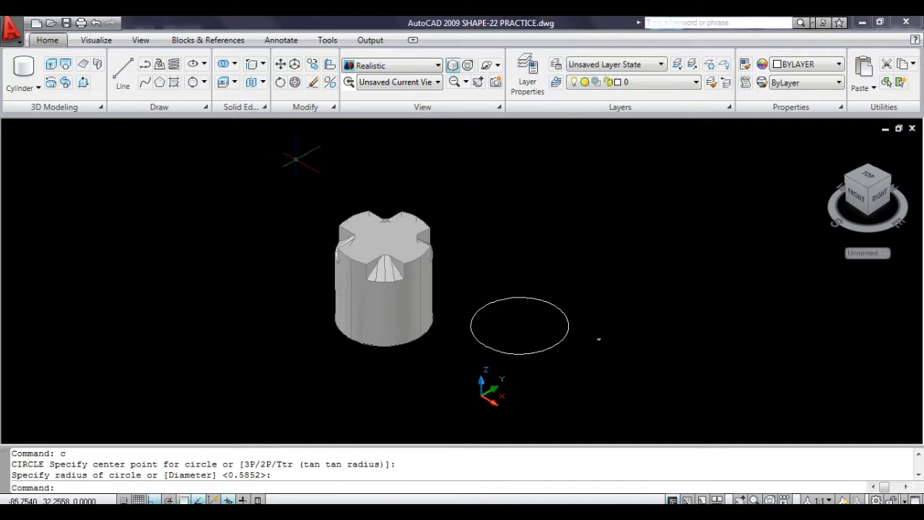
- Sweep the tiny circle along the radius 10 circle to form a thin ring
left_click(66, 84)
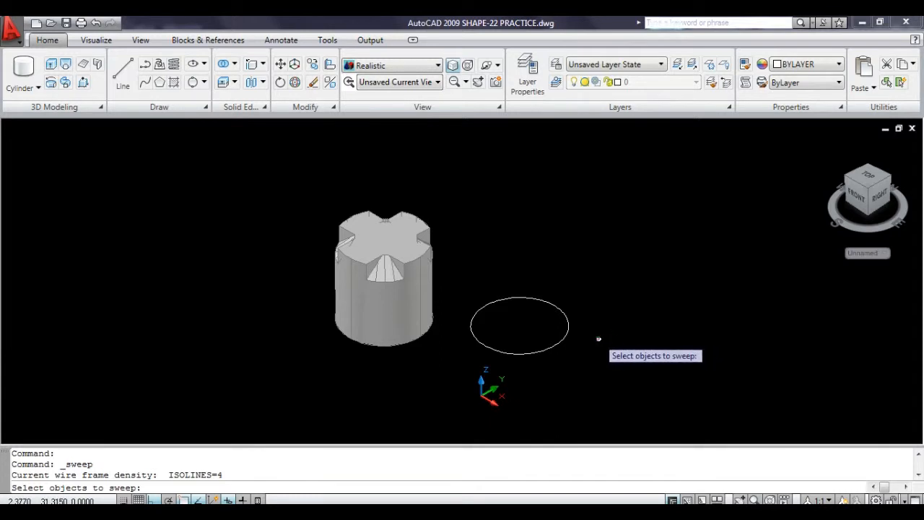
left_click(598, 339)
key("Return")
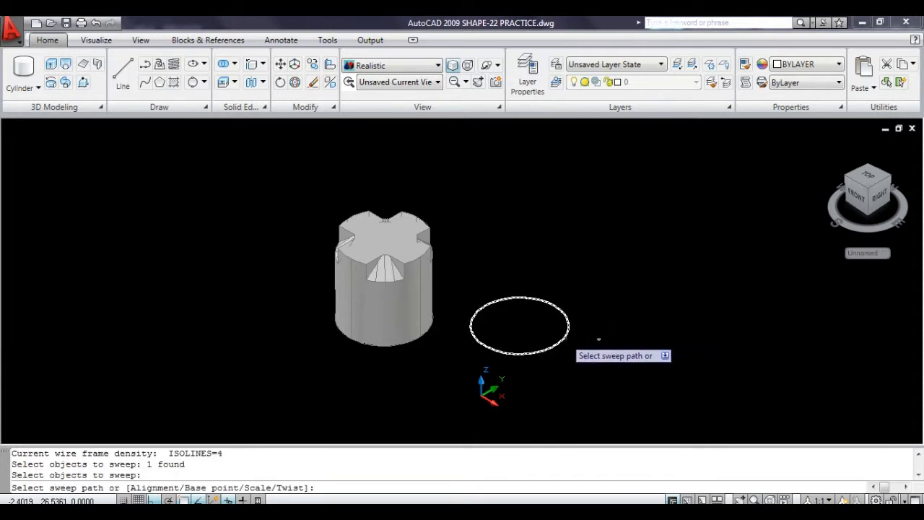
left_click(568, 328)
- Move the thin ring with its path from its centre to the centre of the cylinder's base
left_click(579, 360)
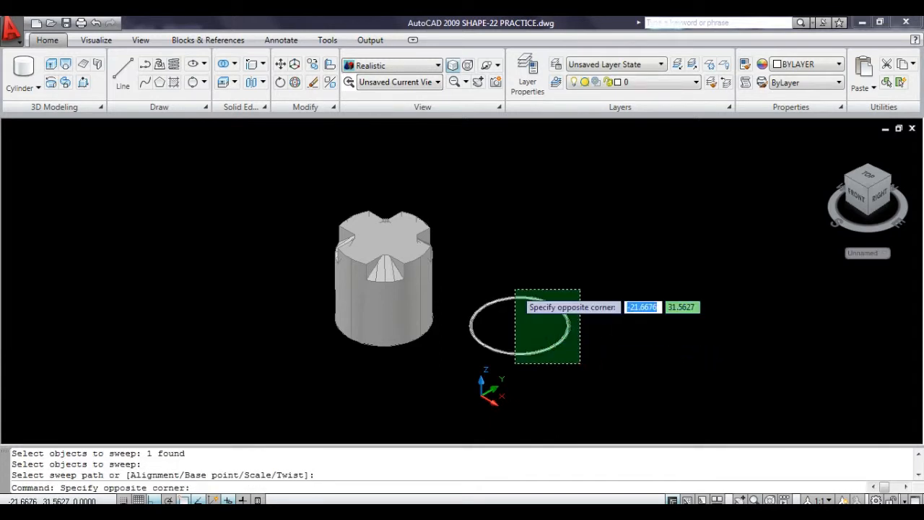
left_click(516, 289)
type("m")
key("Return")
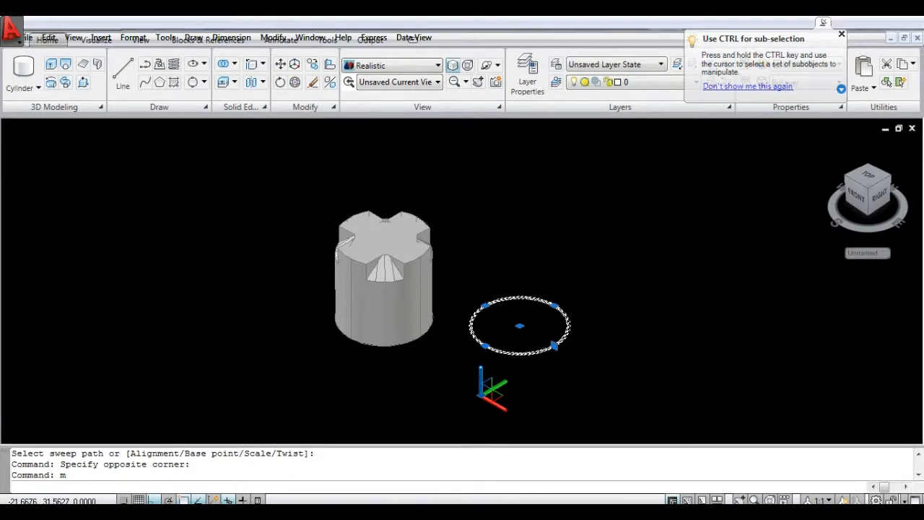
left_click(519, 326)
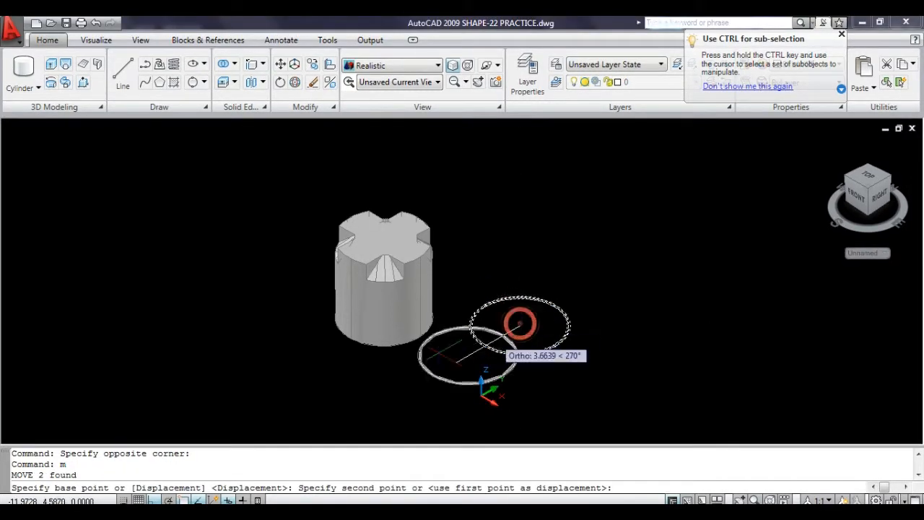
left_click(380, 327)
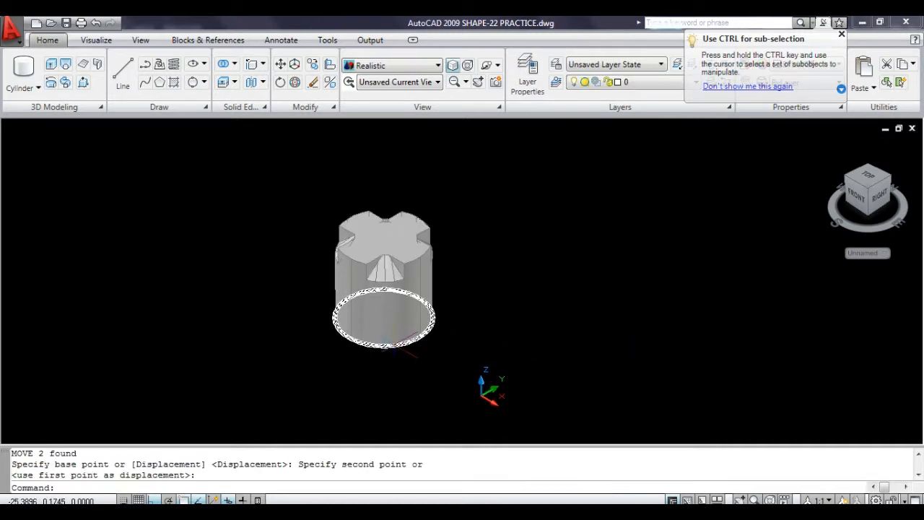
- Move the thin ring 2 units straight up from the cylinder's base
left_click(395, 346)
type("m")
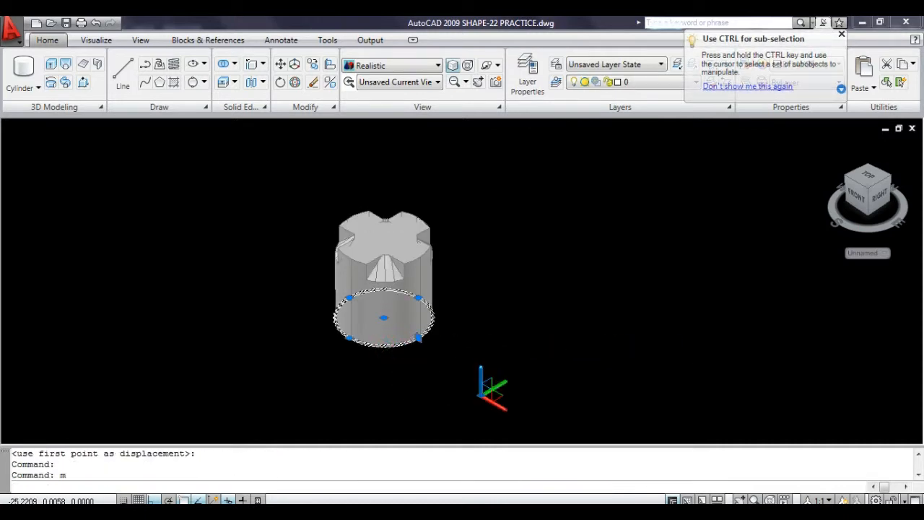
key("Return")
left_click(382, 344)
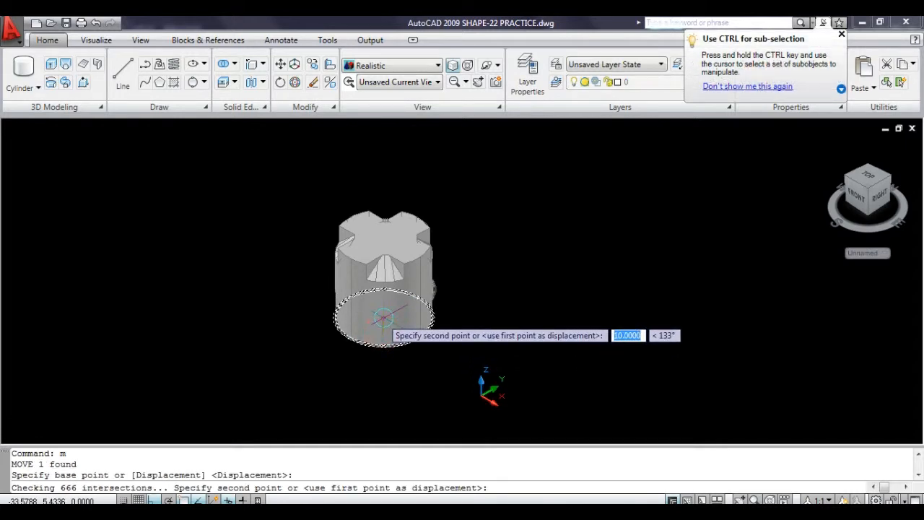
key("Return")
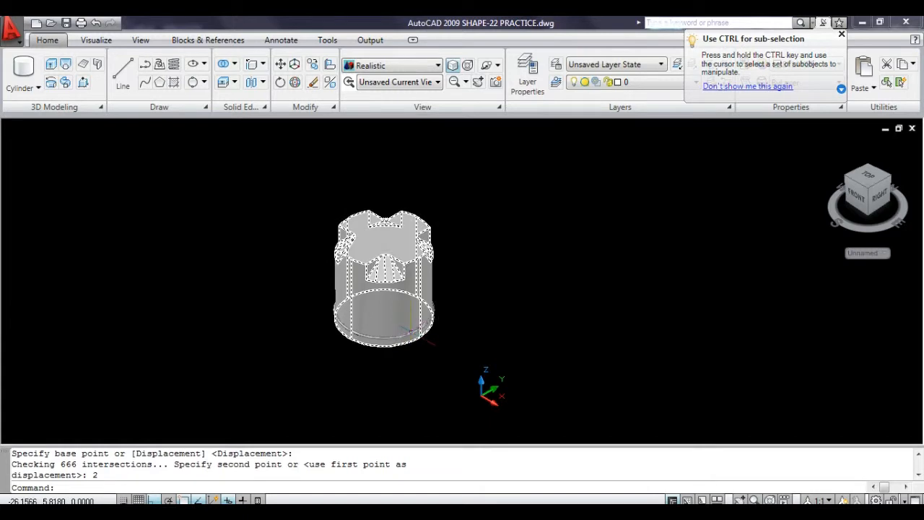
- Copy the thin ring once, 2 units straight up along the cylinder
left_click(415, 332)
type("c")
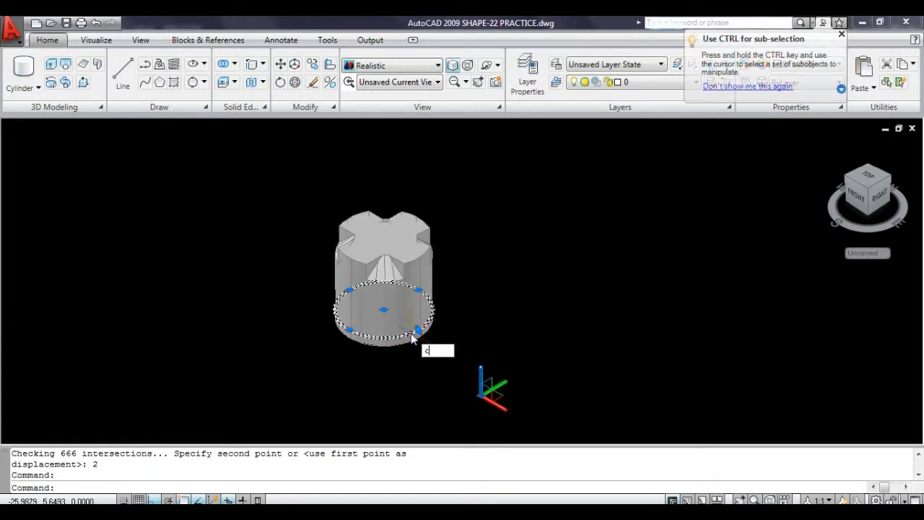
type("o")
key("Return")
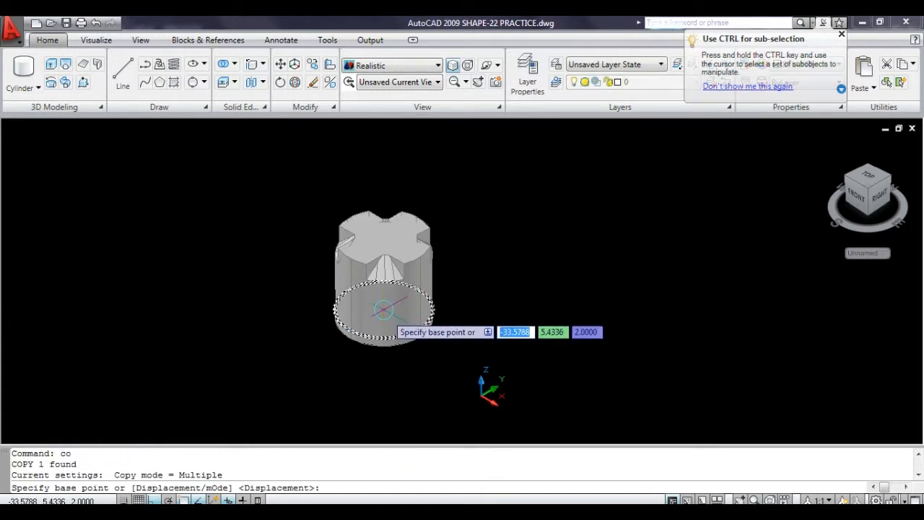
left_click(386, 312)
type("2")
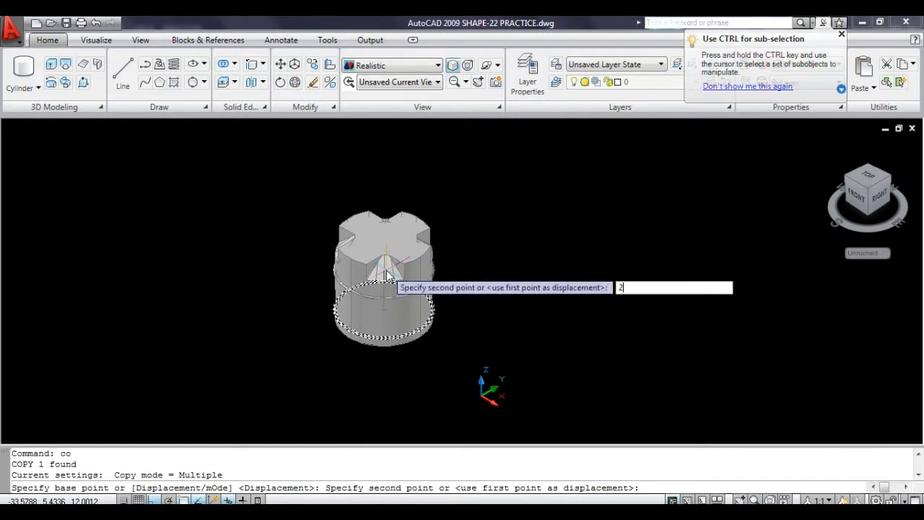
key("Return")
key("Escape")
- Try to place two more copies of the upper thin ring along the cylinder with 2-unit displacements, and undo them
left_click(383, 315)
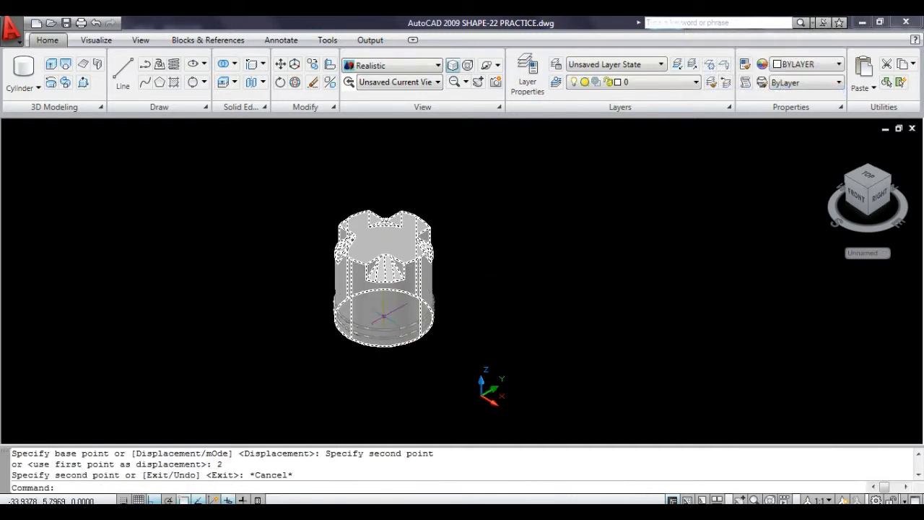
left_click(383, 329)
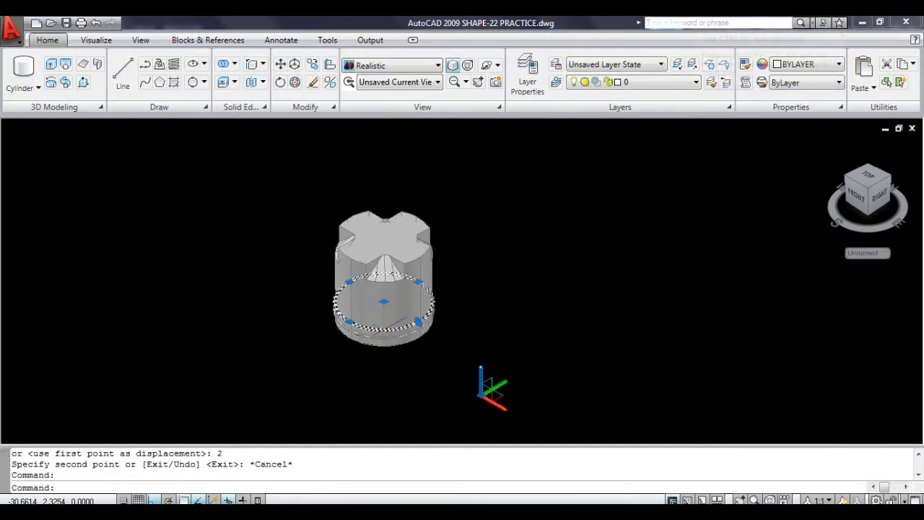
type("co")
key("Return")
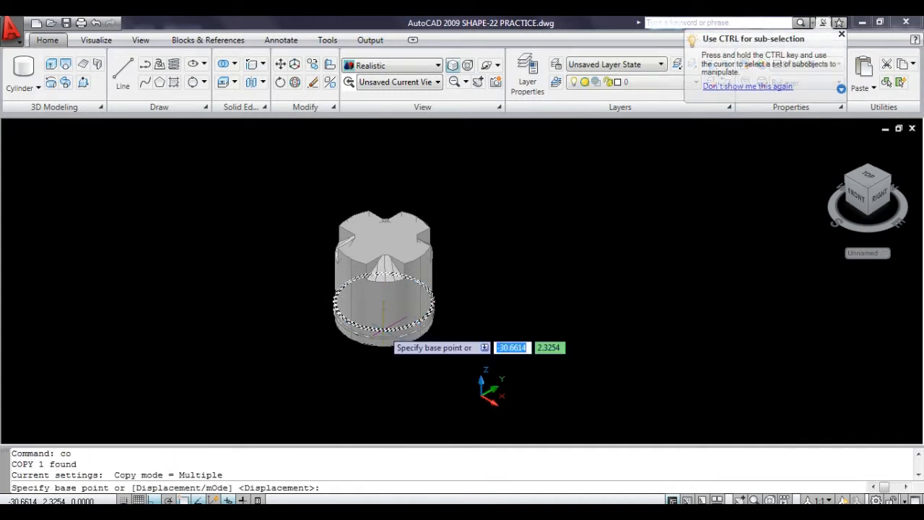
left_click(383, 328)
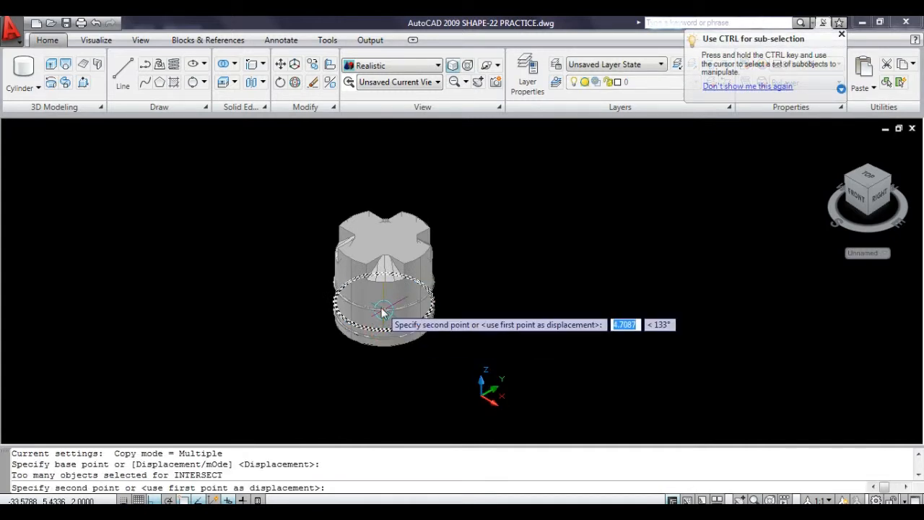
type("2")
key("Return")
type("2")
key("Return")
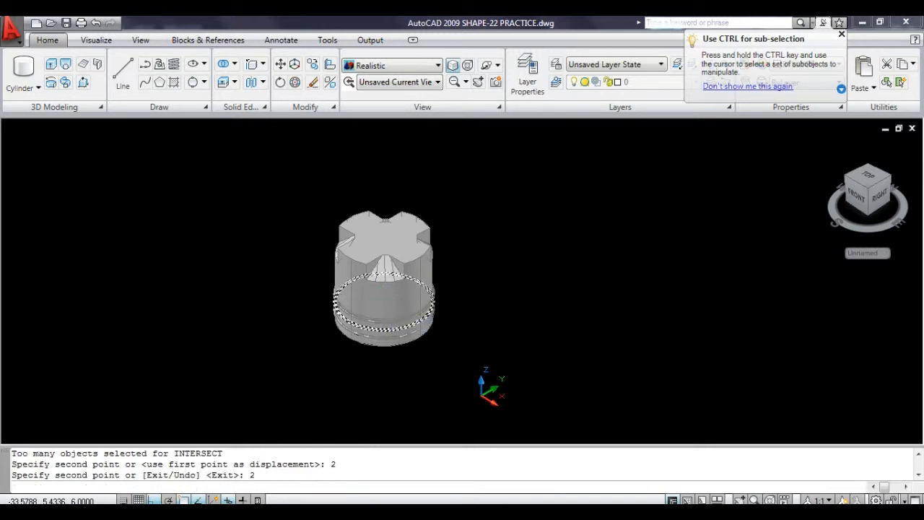
key("Escape")
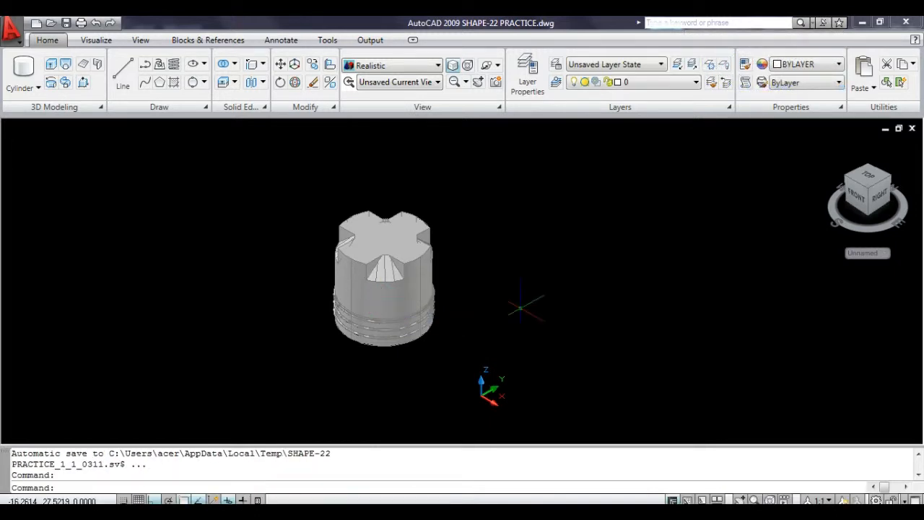
key("ctrl+z")
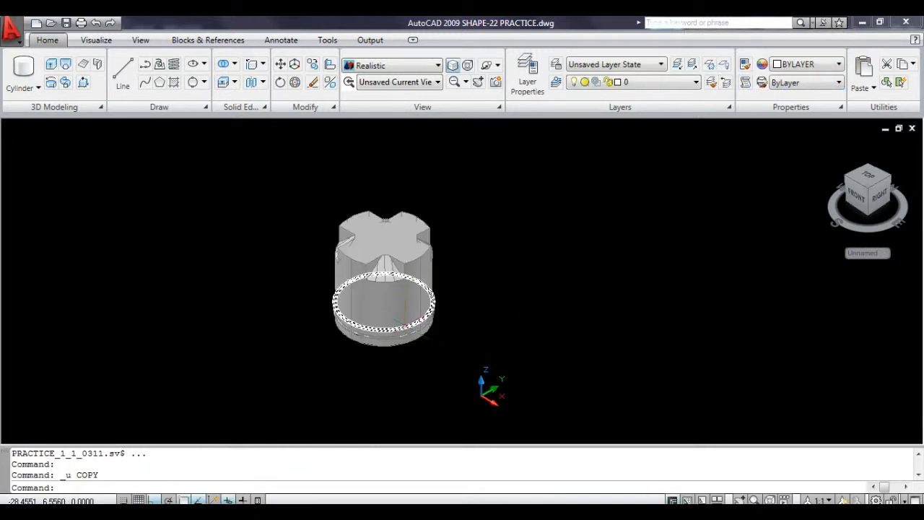
- Try to place a single copy of the upper thin ring 2 units away along the cylinder, and undo it
left_click(412, 324)
type("co")
key("Return")
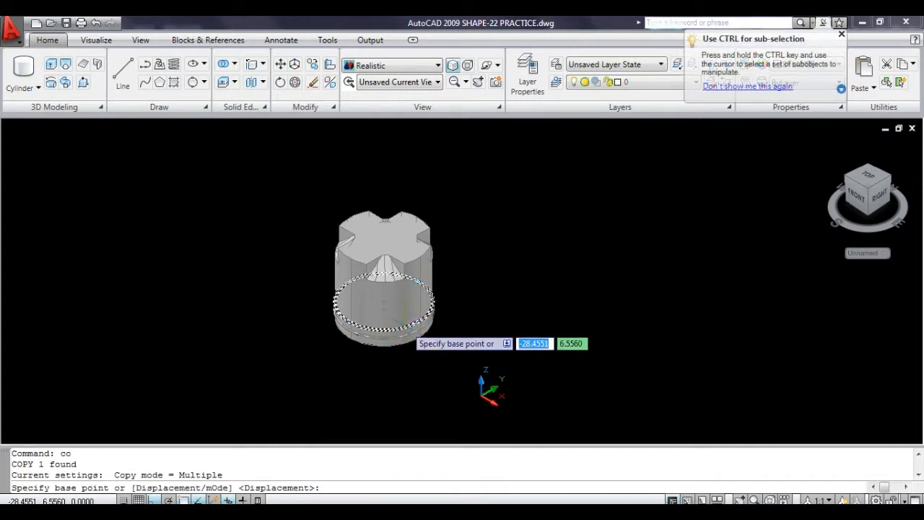
left_click(387, 326)
type("2")
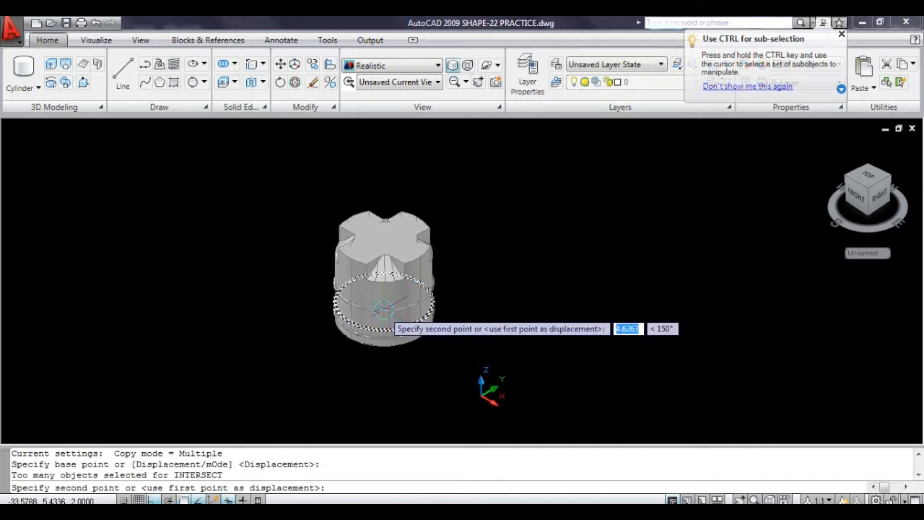
key("Return")
key("Escape")
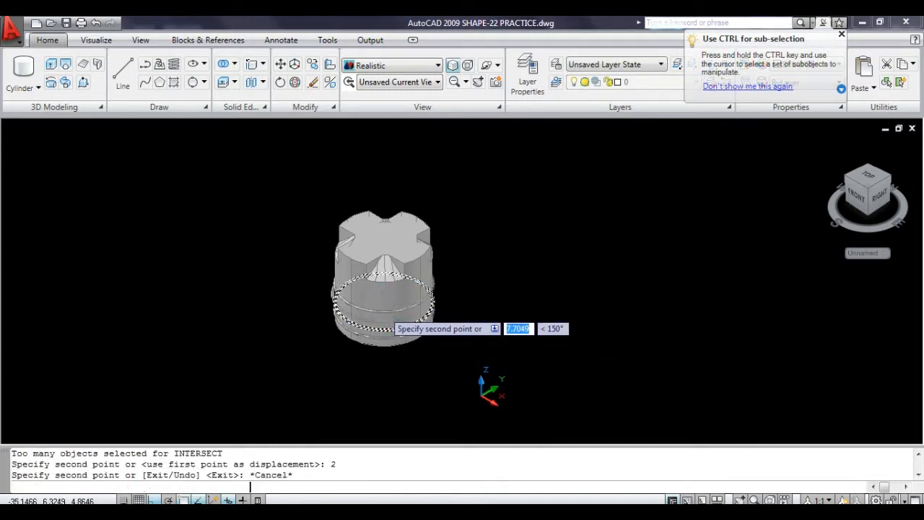
key("ctrl+z")
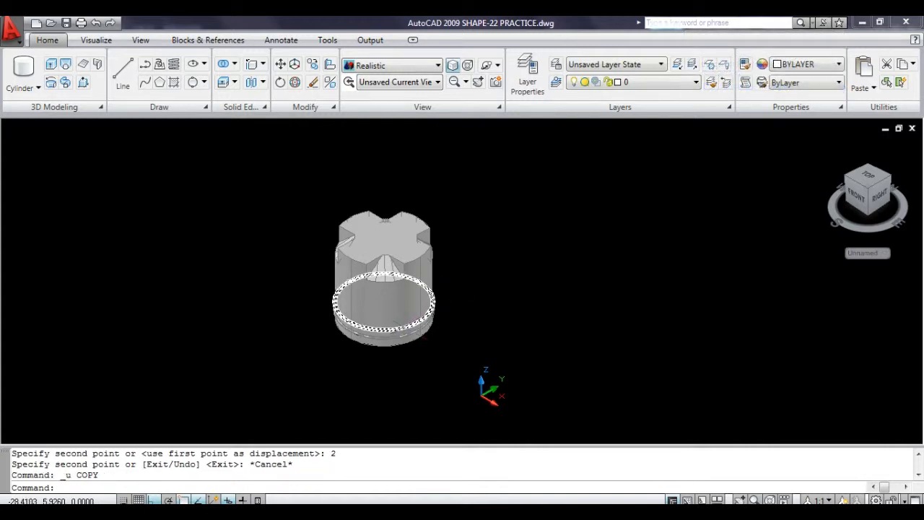
- Try again to copy the upper thin ring 2 units, guiding the copy straight up along the Z axis, and undo it
left_click(404, 329)
type("co")
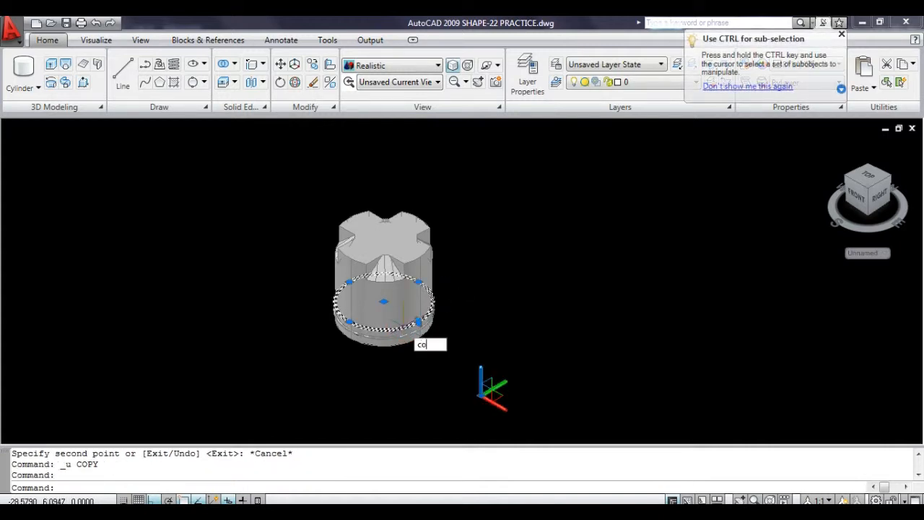
key("Return")
left_click(391, 329)
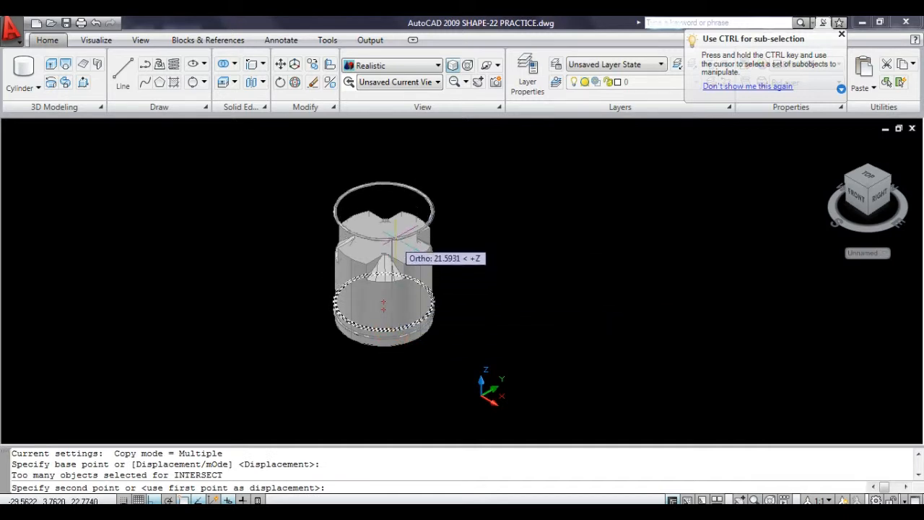
type("2")
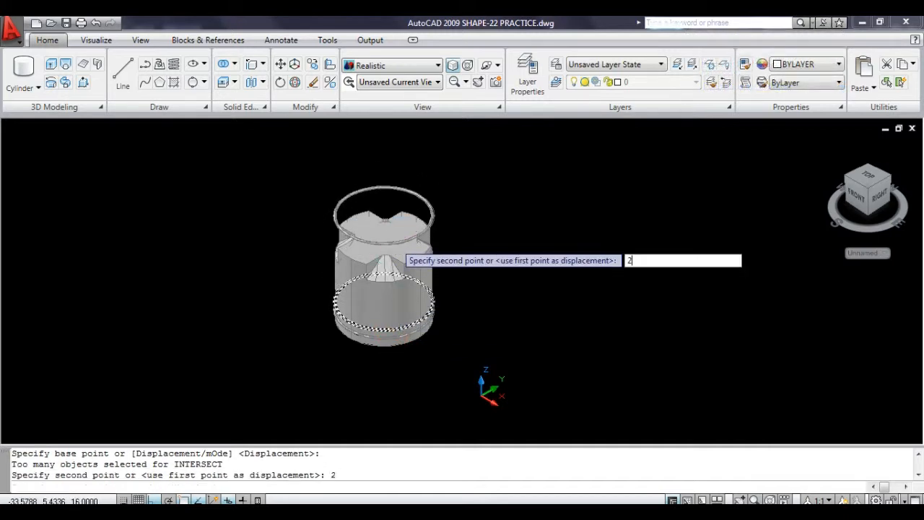
key("Return")
key("Escape")
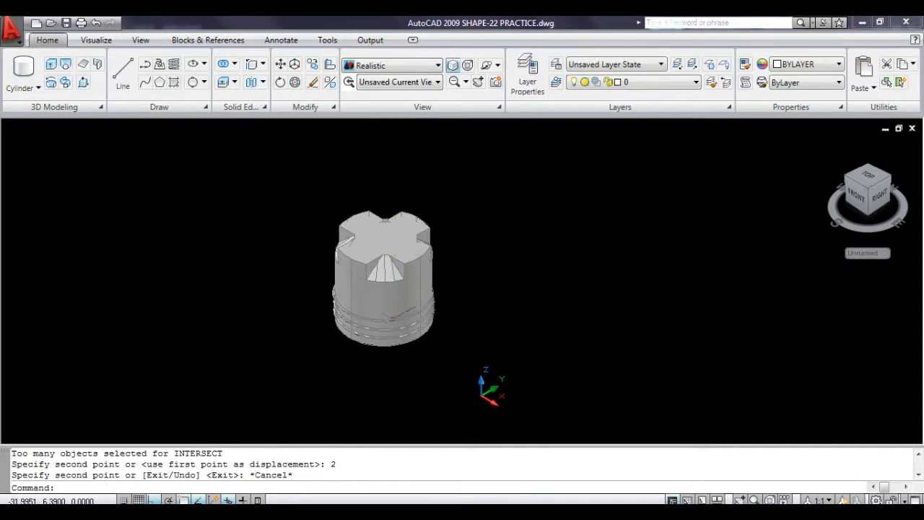
key("Escape")
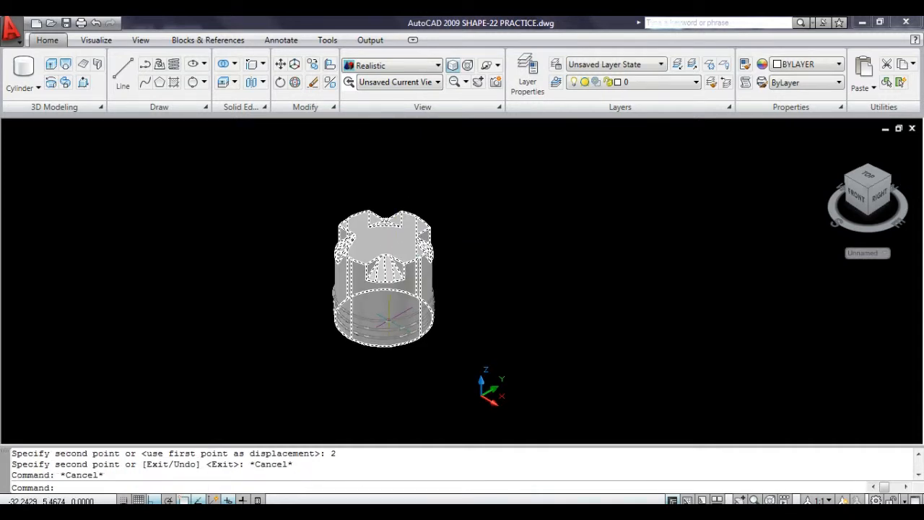
left_click(387, 319)
key("Escape")
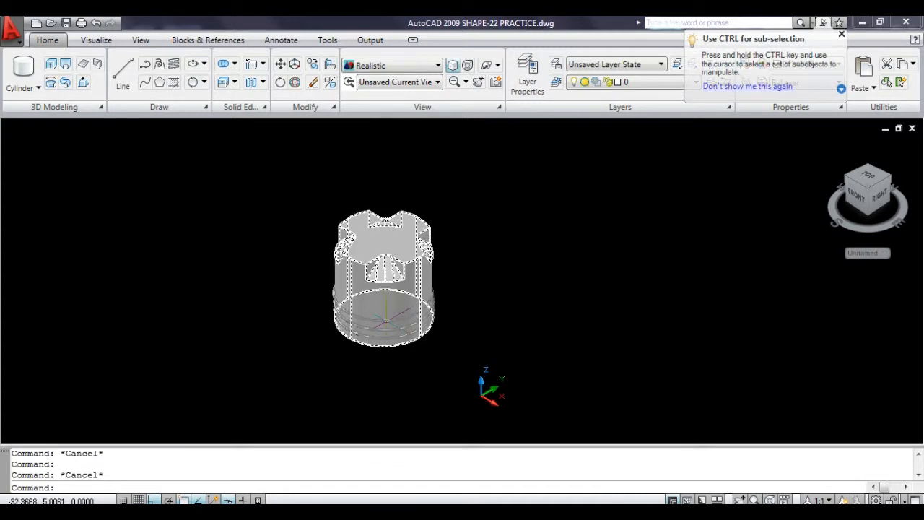
key("Escape")
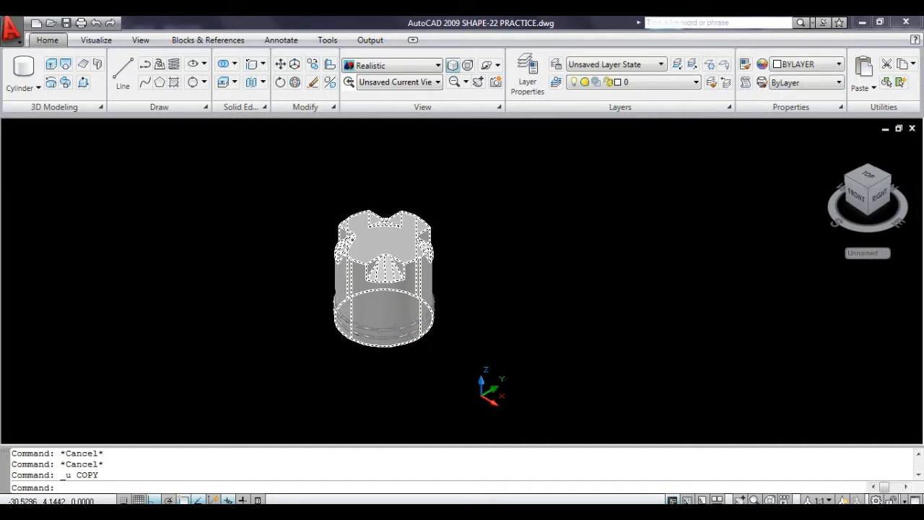
- Retry the 2-unit copy of the upper thin ring around the cylinder, and undo the copy
left_click(389, 329)
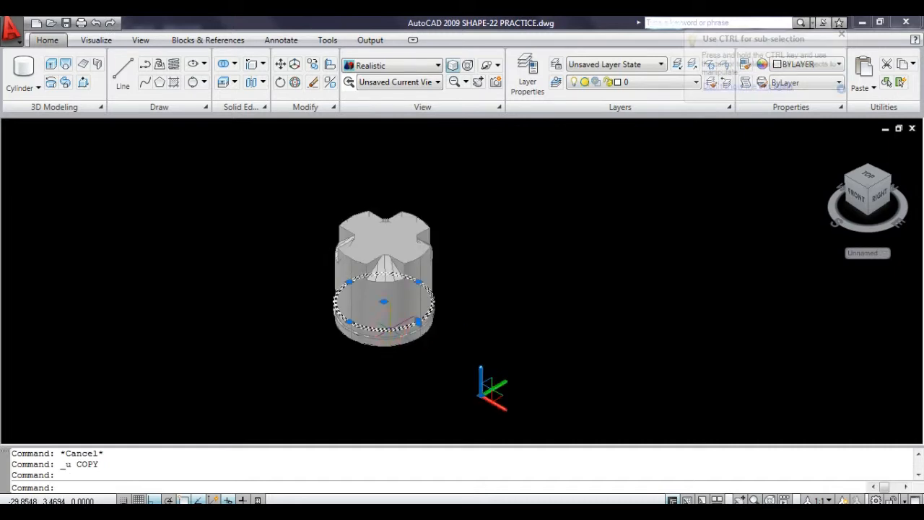
type("co")
key("Return")
left_click(388, 329)
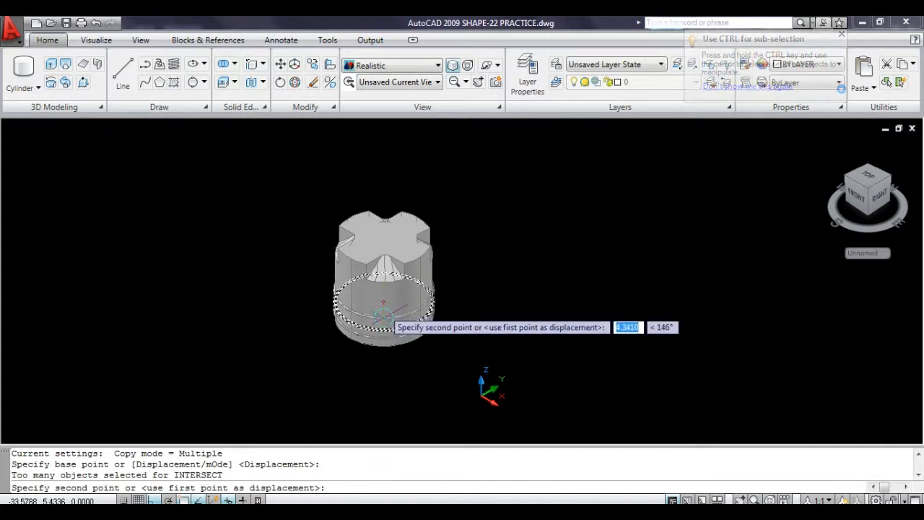
type("2")
key("Return")
key("Escape")
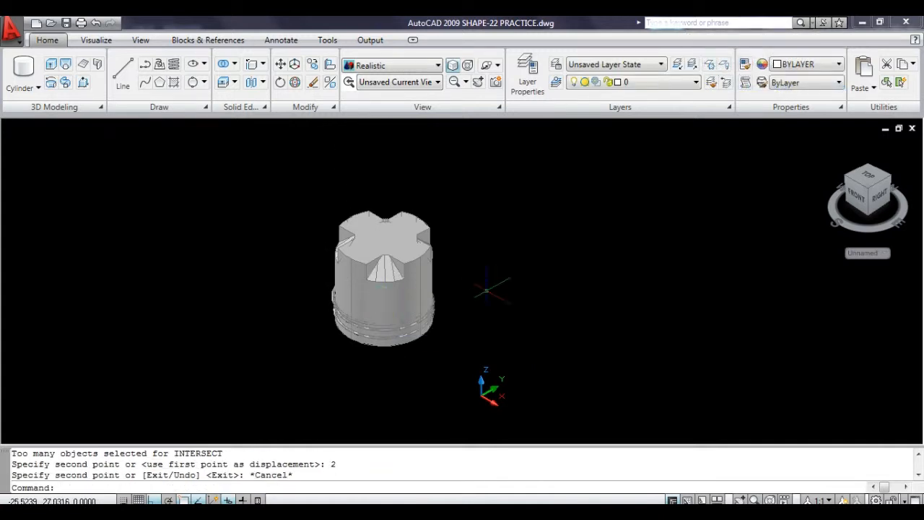
key("ctrl+z")
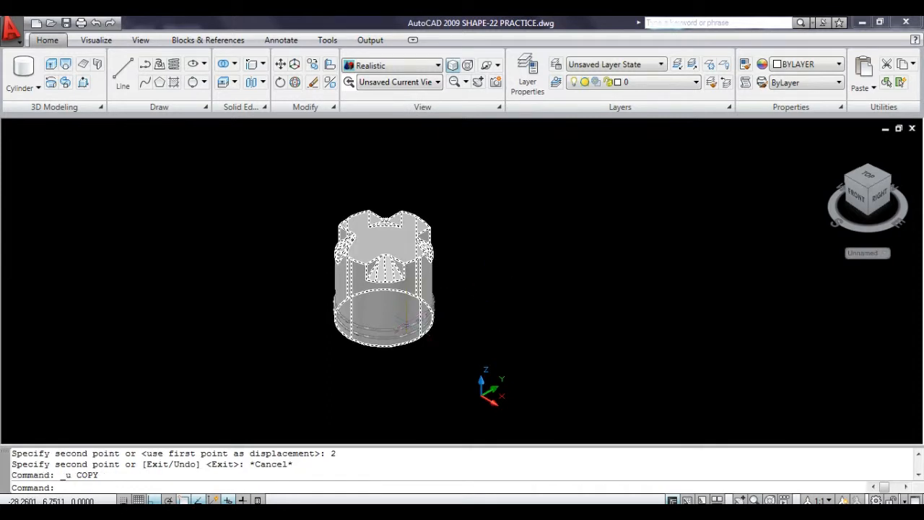
- Copy the upper of the two thin rings 2 units straight up to add a third ring around the cylinder
left_click(408, 328)
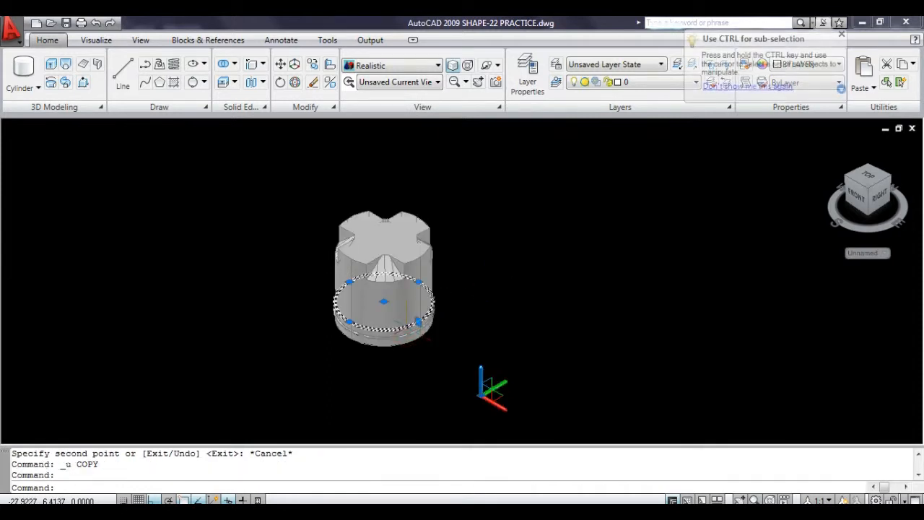
type("co")
key("Return")
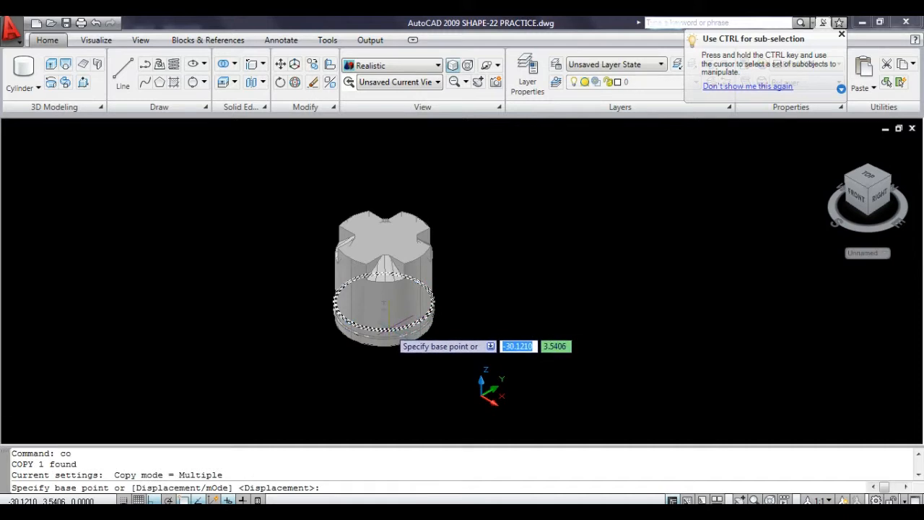
left_click(383, 309)
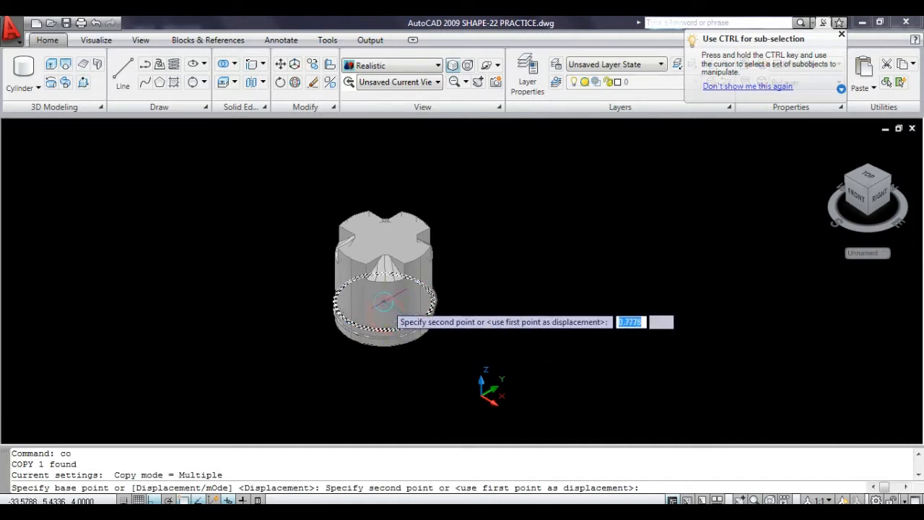
type("2")
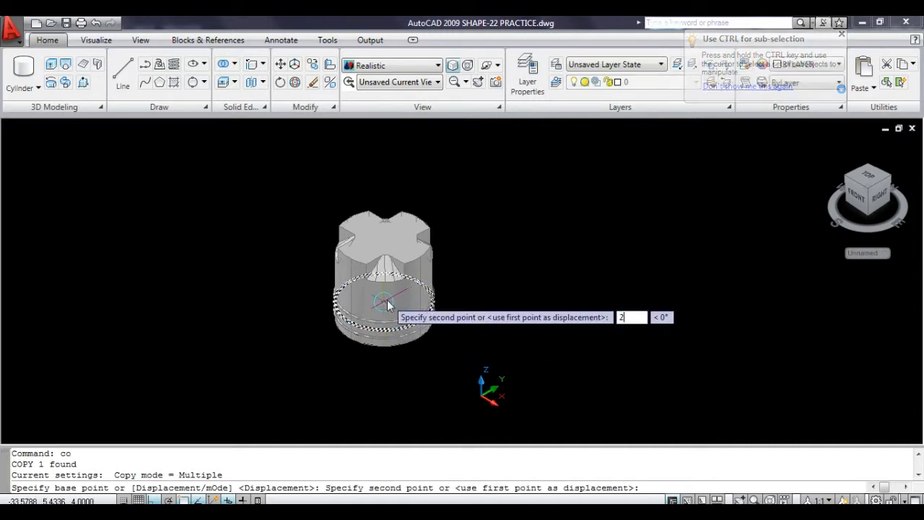
key("Return")
key("Escape")
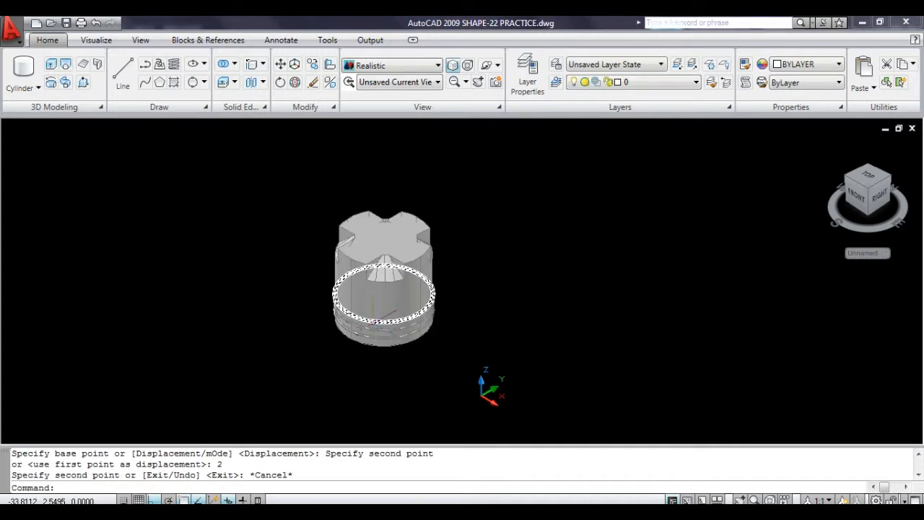
- Copy the third thin ring 2 units straight up to add a fourth ring around the cylinder
left_click(372, 323)
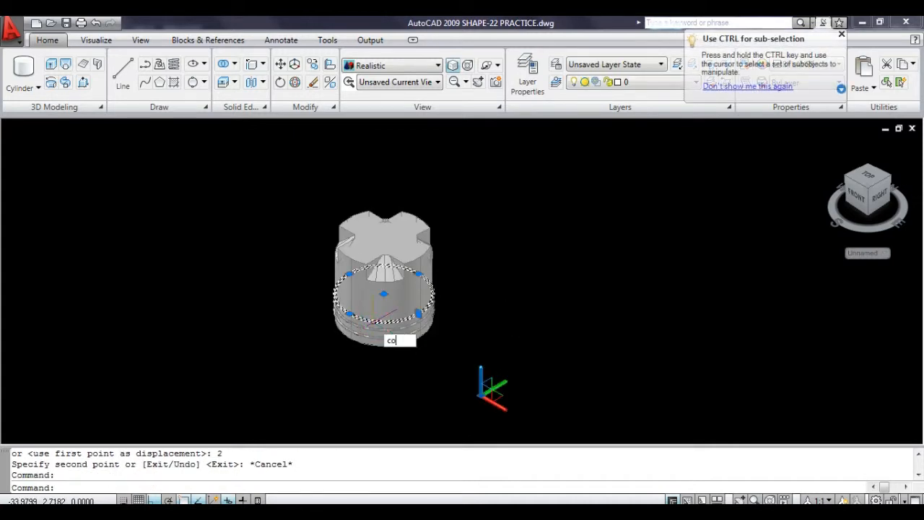
key("Return")
left_click(380, 308)
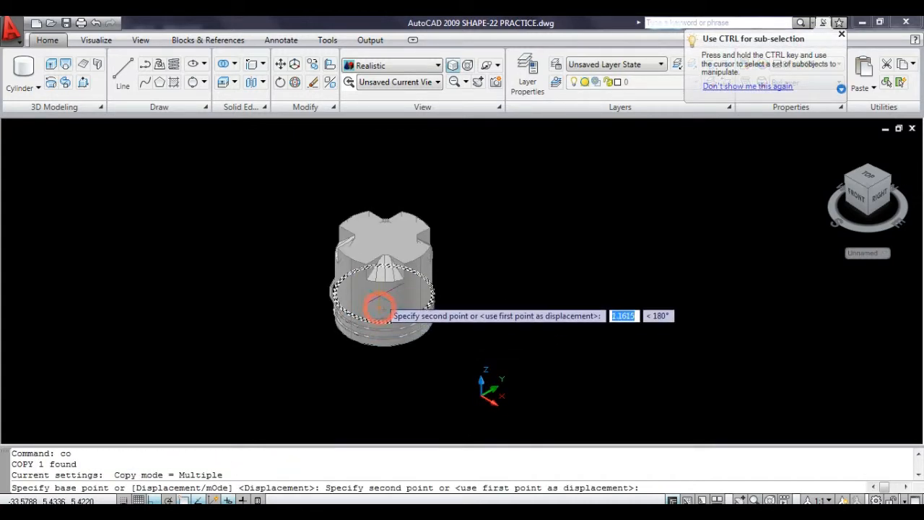
key("Return")
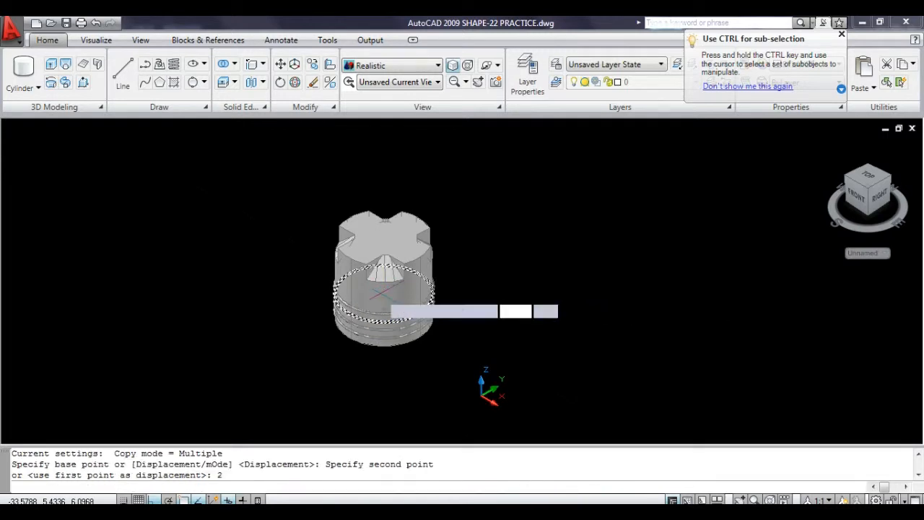
key("Escape")
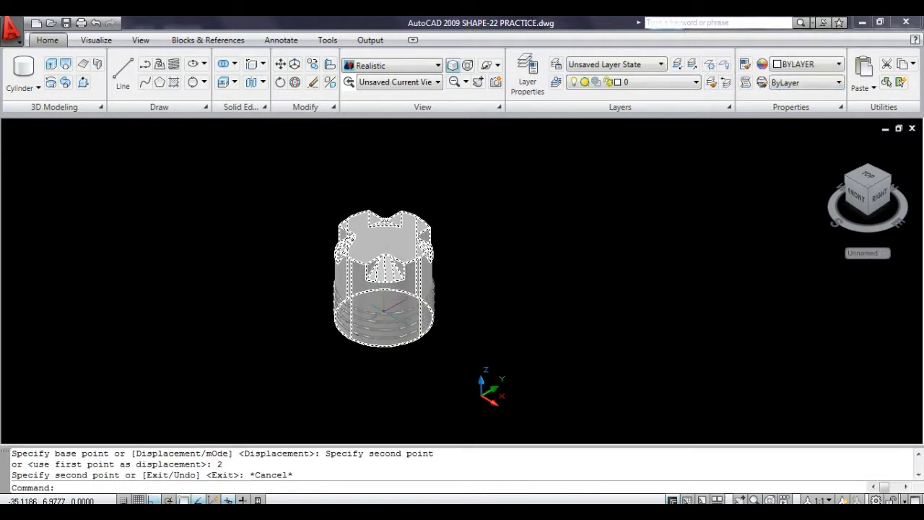
- Copy the fourth thin ring 2 units straight up to add a fifth ring around the cylinder
left_click(384, 313)
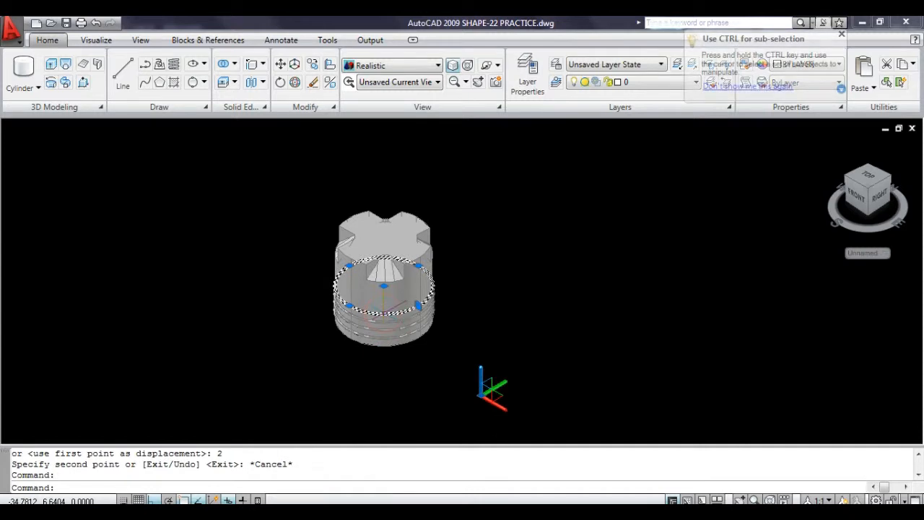
type("co")
key("Return")
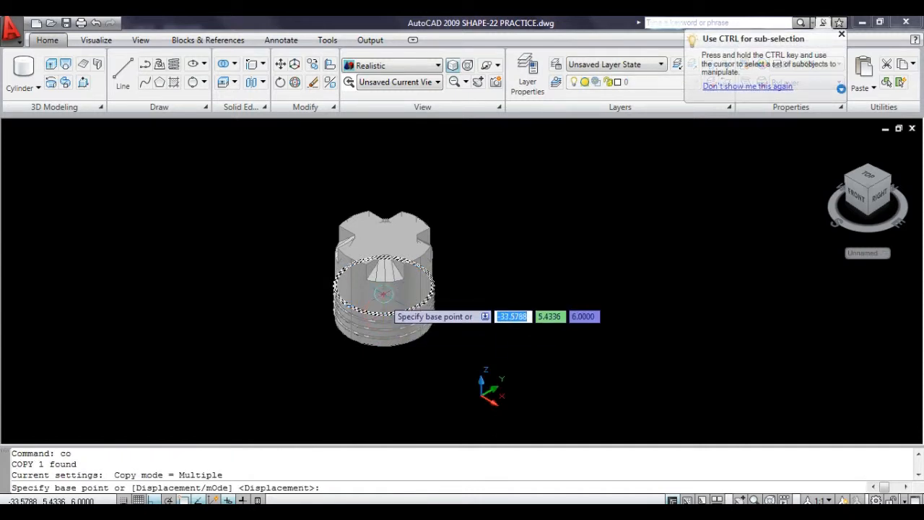
left_click(383, 298)
type("2")
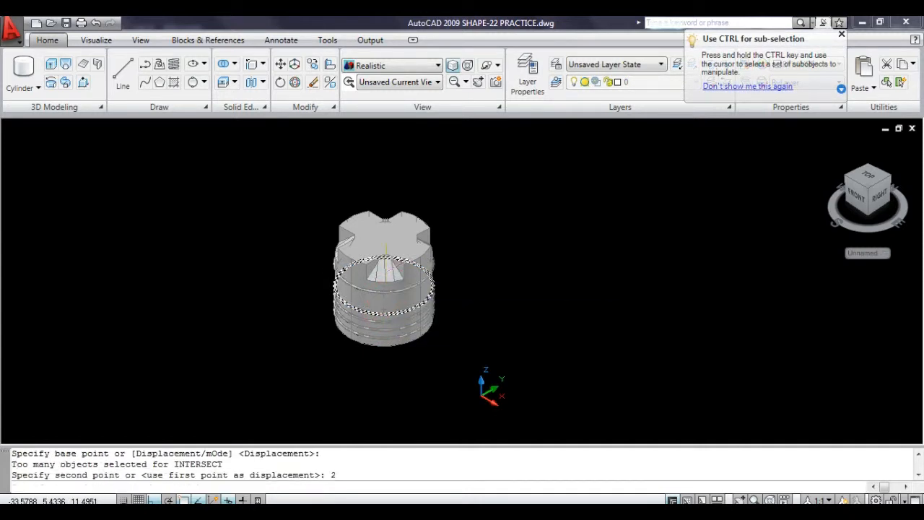
key("Return")
key("Escape")
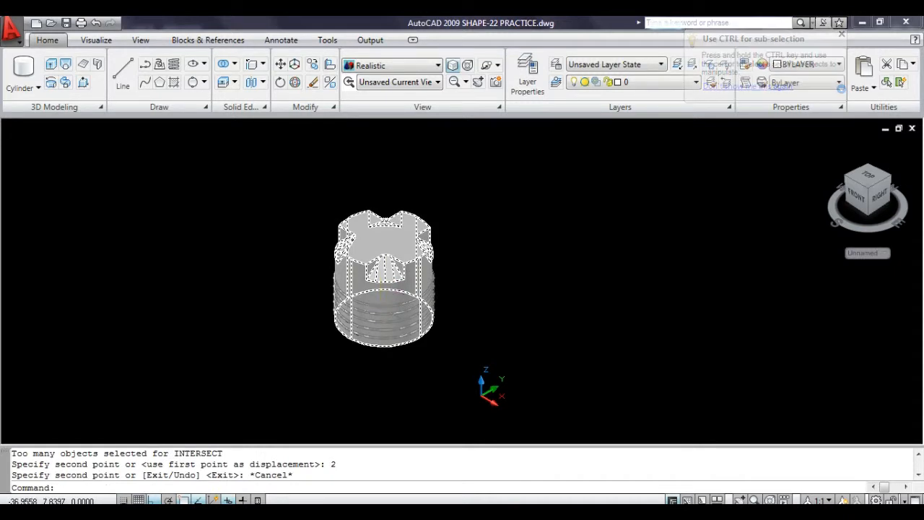
- Copy the fifth thin ring 2 units straight up to add a sixth ring around the cylinder
left_click(380, 304)
type("c")
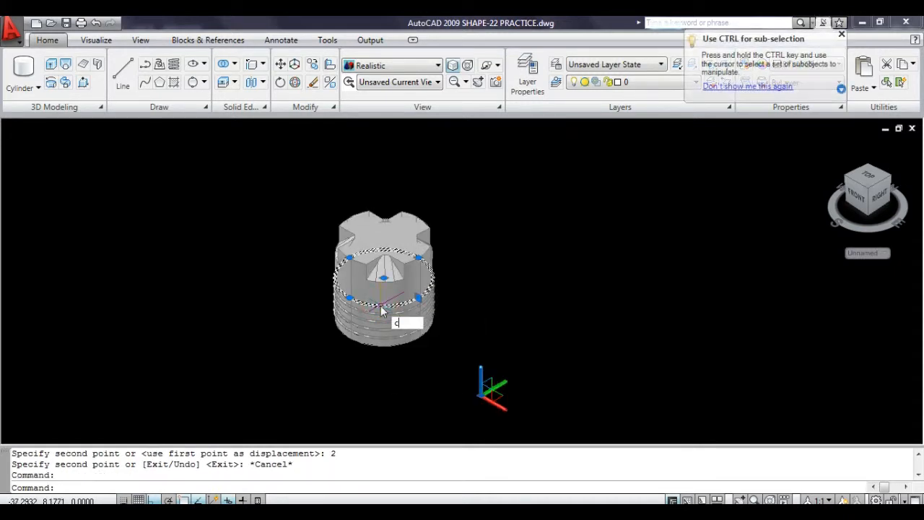
type("o")
key("Return")
left_click(380, 302)
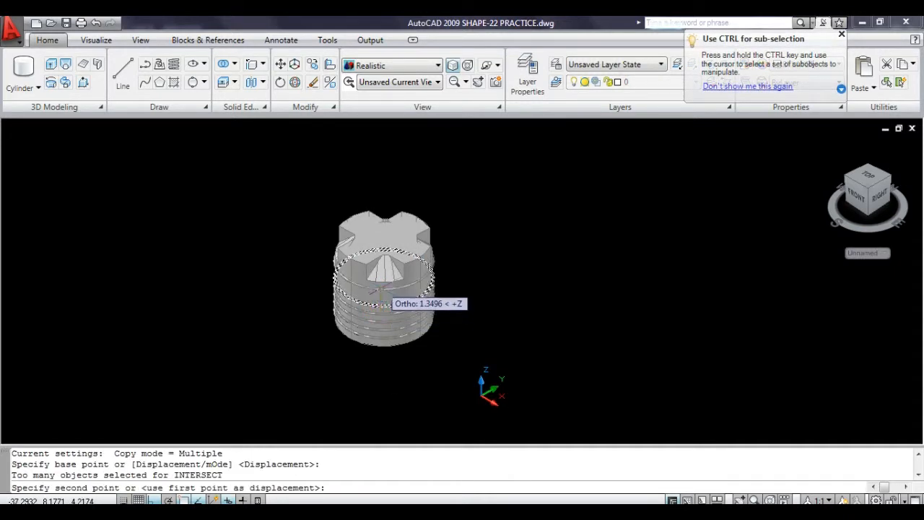
type("2")
key("Return")
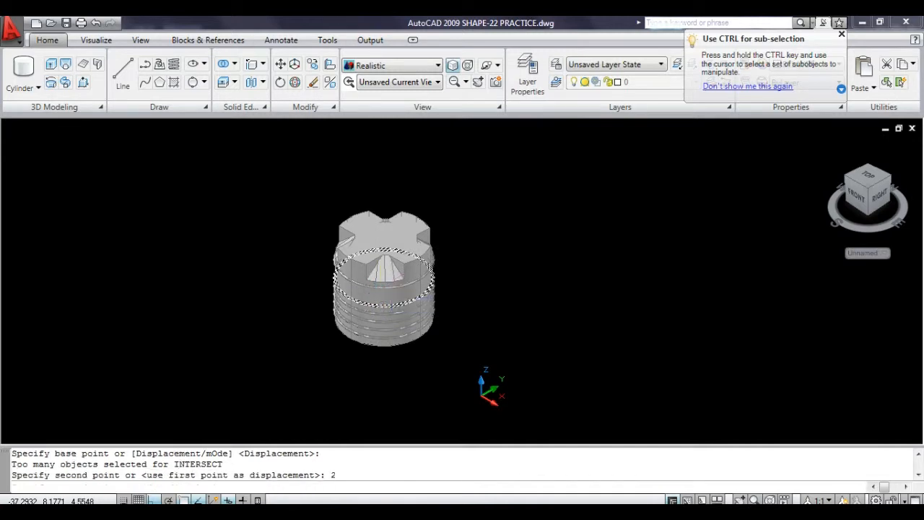
key("Escape")
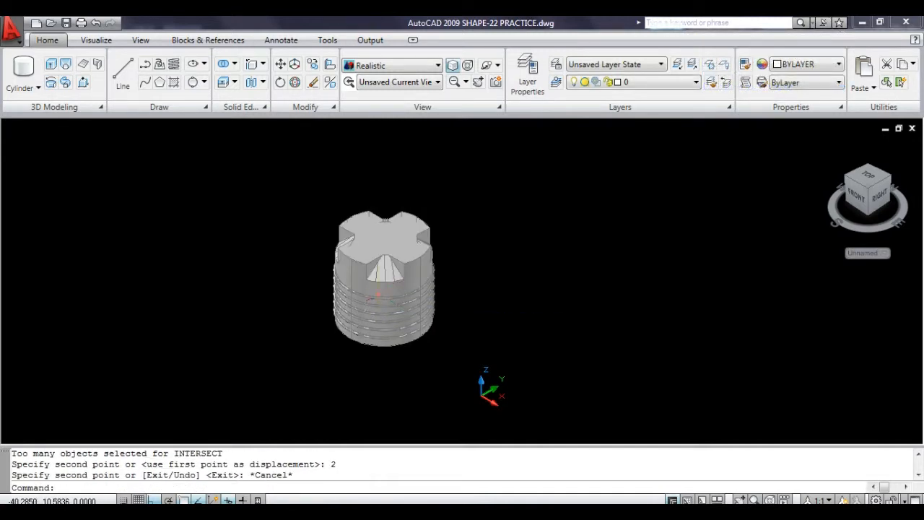
key("Escape")
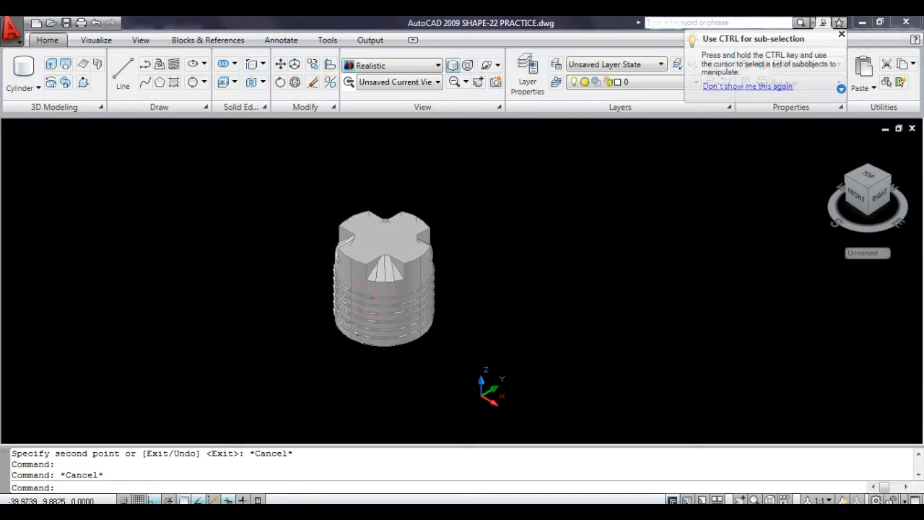
- Copy the sixth thin ring 2 units straight up to add a seventh ring around the cylinder
left_click(433, 268)
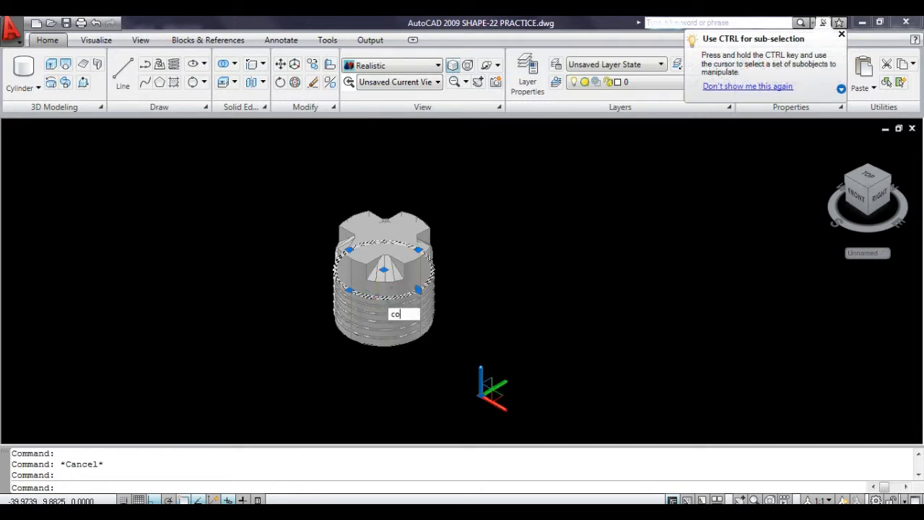
type("co")
key("Return")
left_click(381, 304)
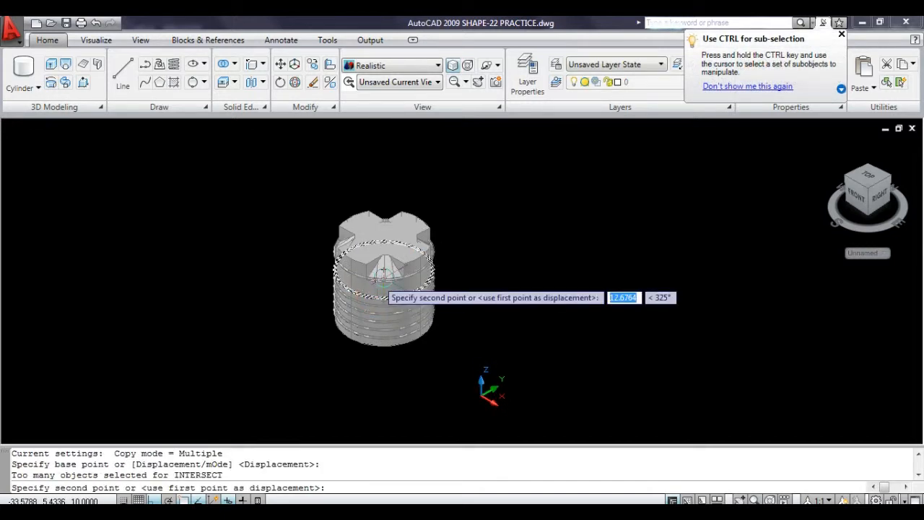
type("2")
key("Return")
key("Escape")
key("Escape")
key("Escape")
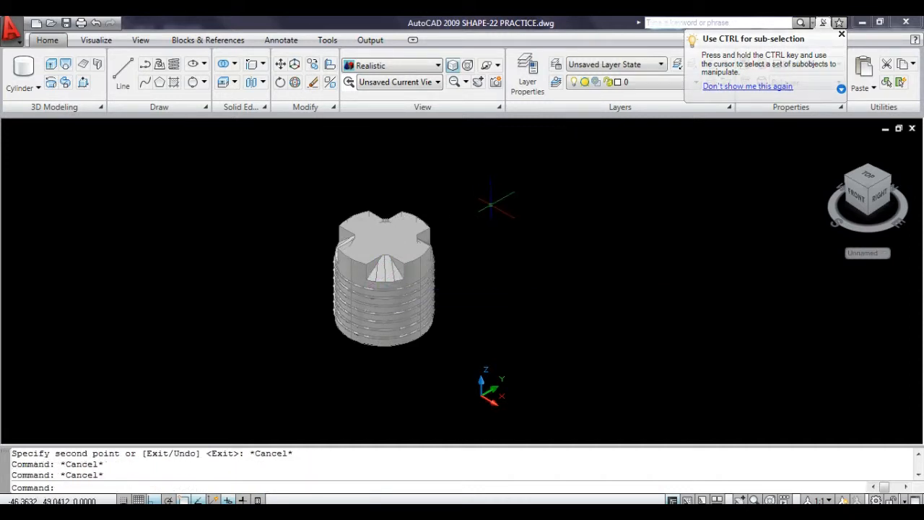
- Inspect the ringed cylinder from a slightly different angle and restore the Southeast Isometric view
left_click(487, 66)
left_click_drag(429, 311, 427, 309)
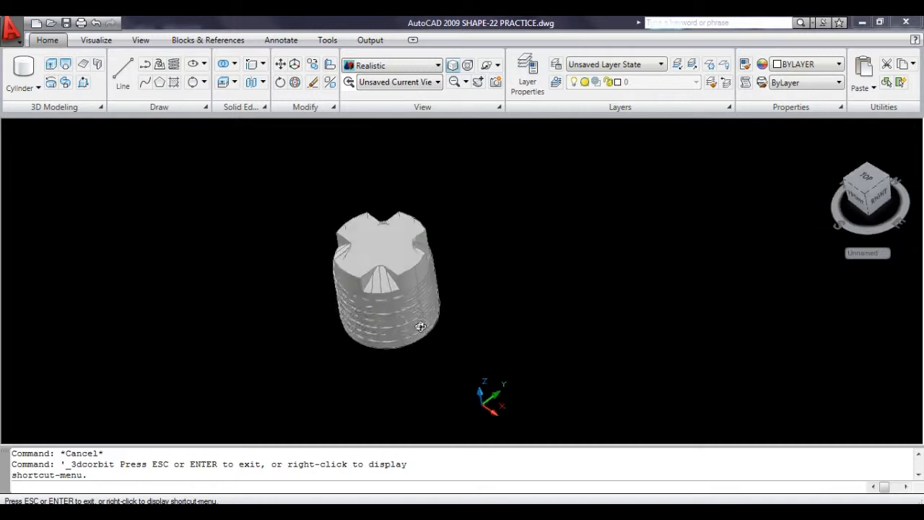
key("Escape")
key("Escape")
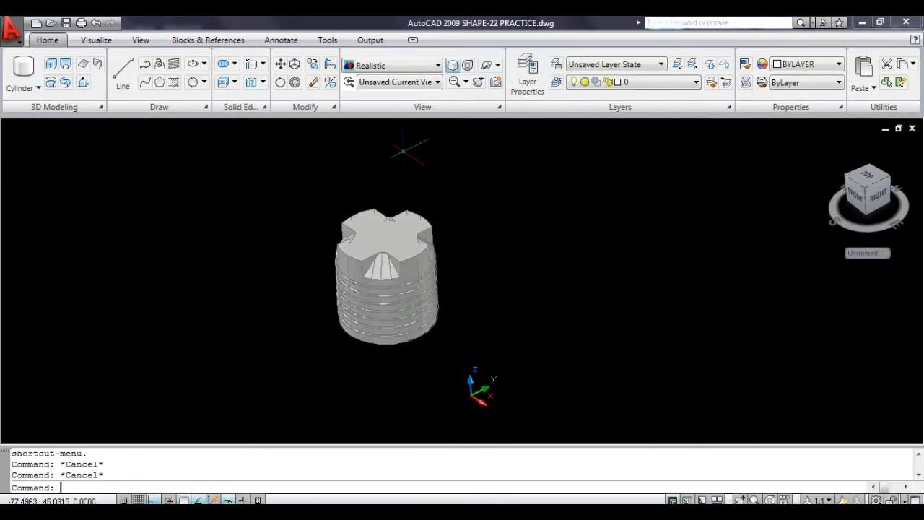
left_click(383, 86)
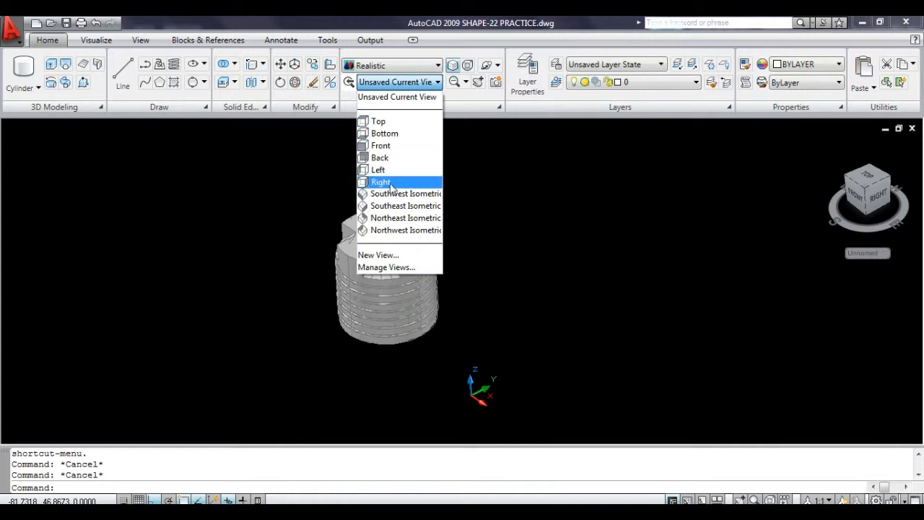
left_click(395, 208)
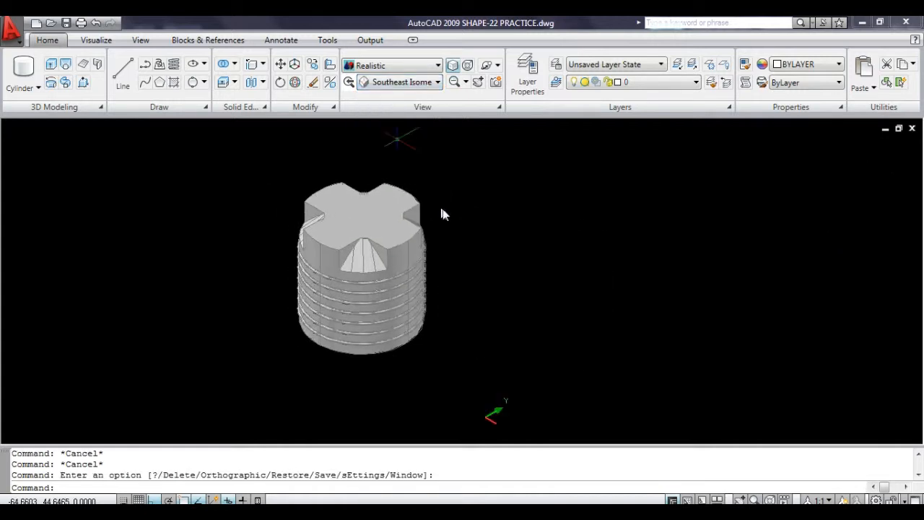
left_click(524, 264)
key("Escape")
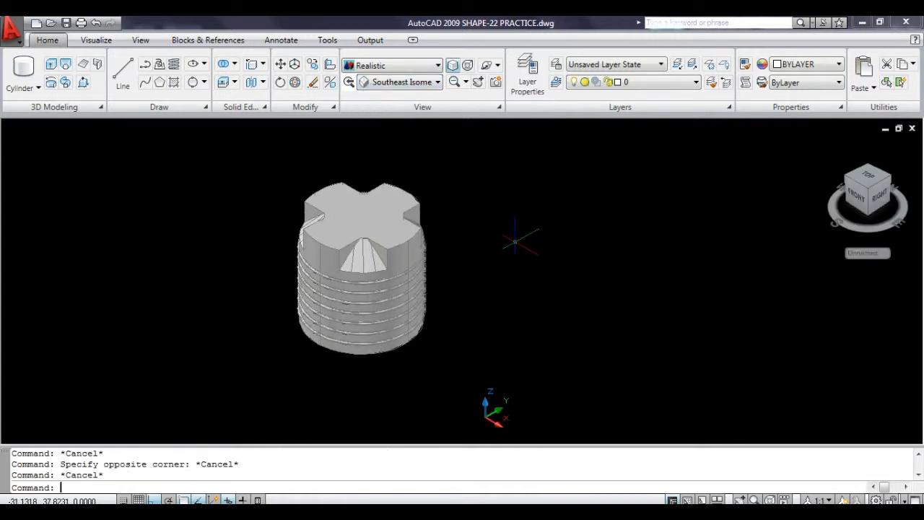
- Draw a circle of radius 5 beside the cylinder and press-pull it 2 units up into a disc
type("c")
key("Return")
left_click(534, 257)
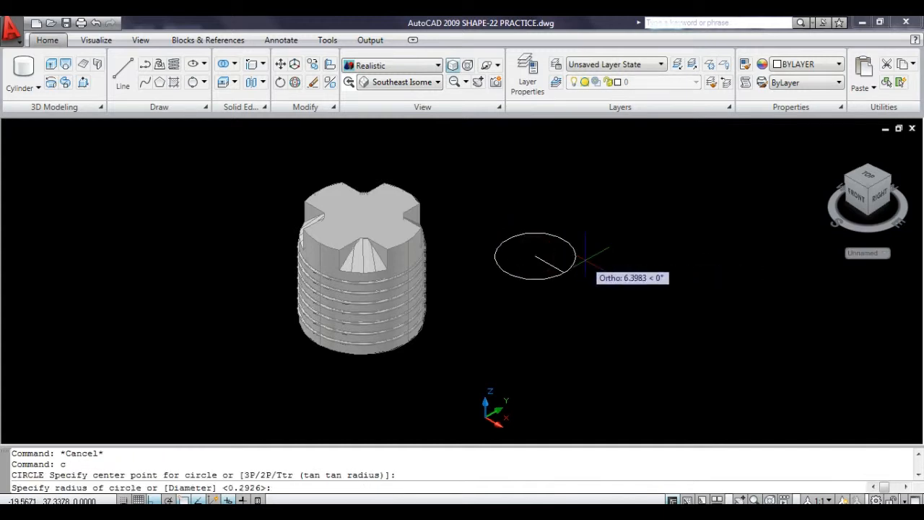
type("5")
key("Return")
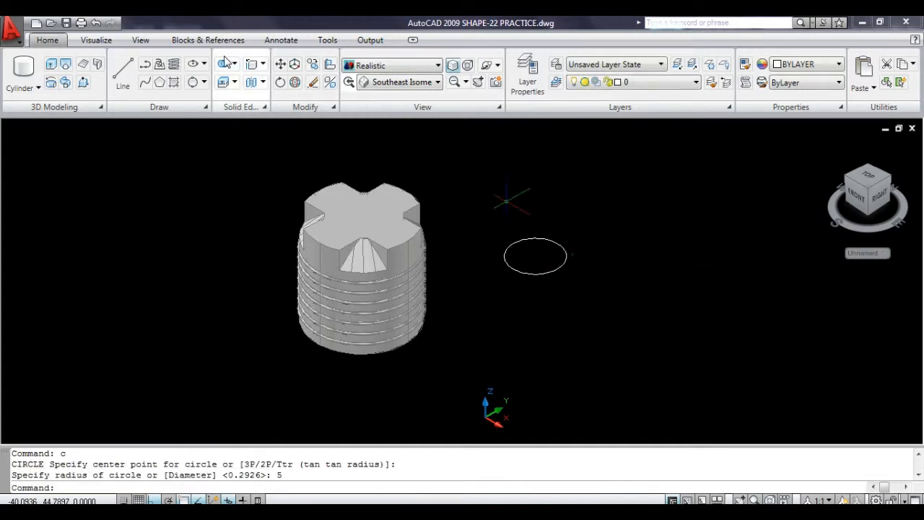
left_click(83, 82)
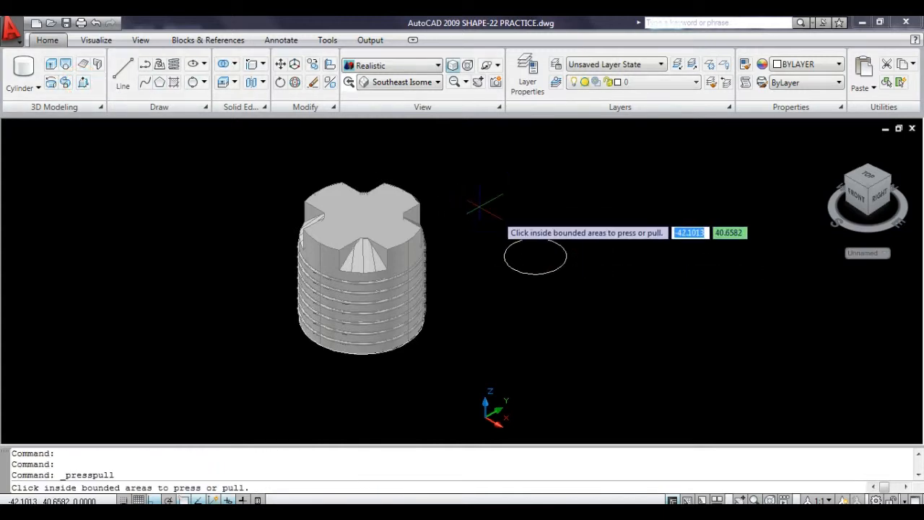
left_click(534, 254)
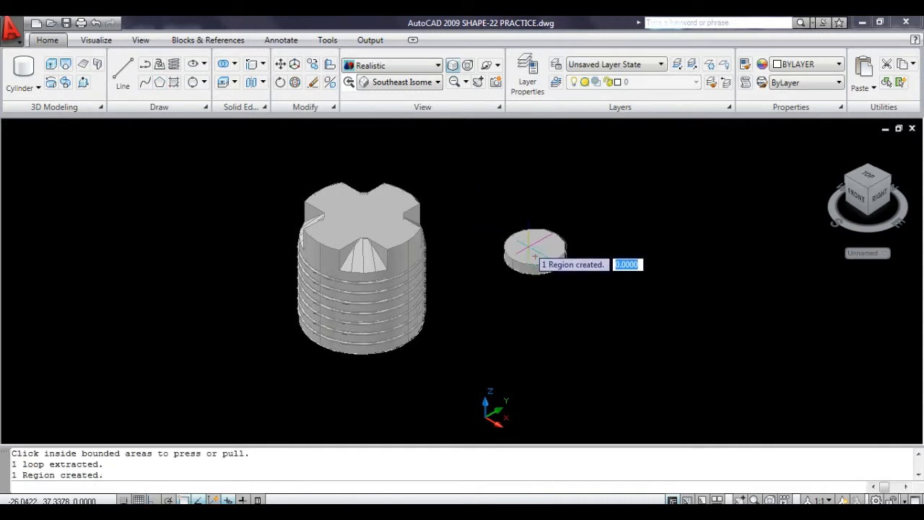
type("2")
key("Return")
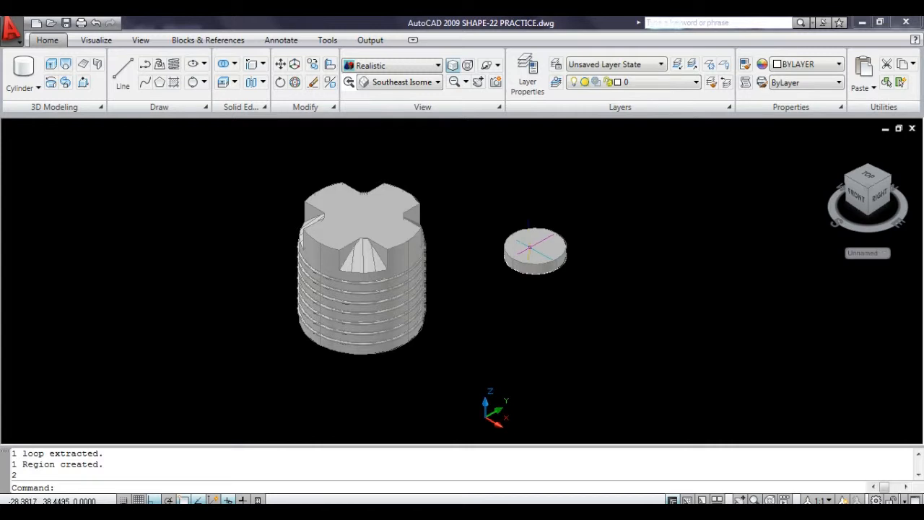
- Try to move the radius-5 disc and its circle from their centre onto the notched cylinder, and undo the move
left_click(591, 305)
left_click(526, 231)
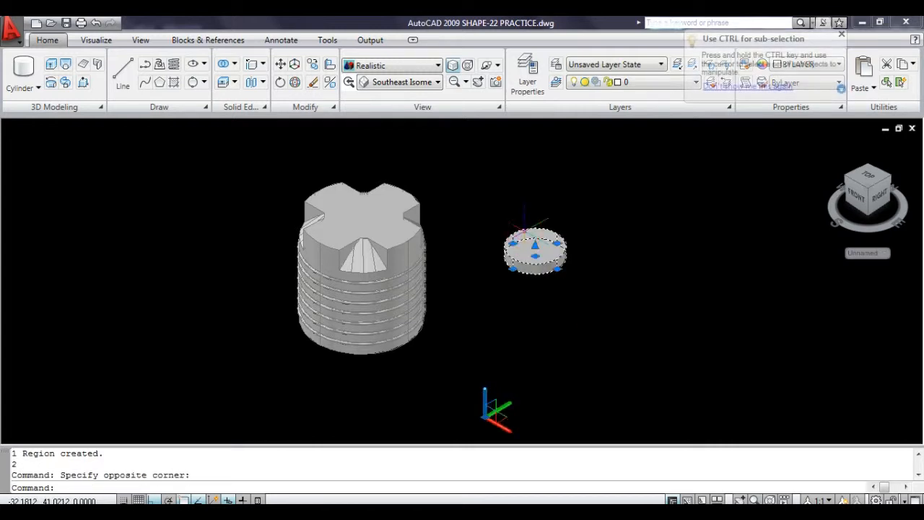
type("m")
key("Return")
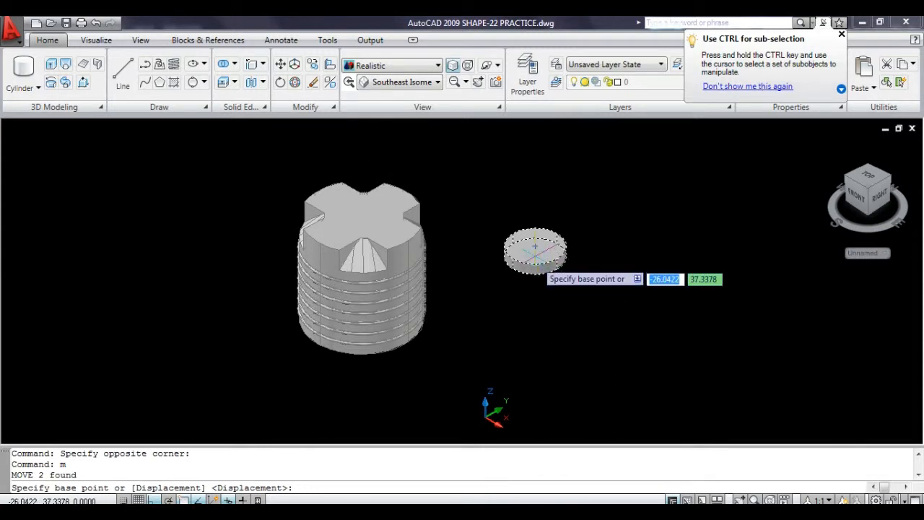
left_click(535, 254)
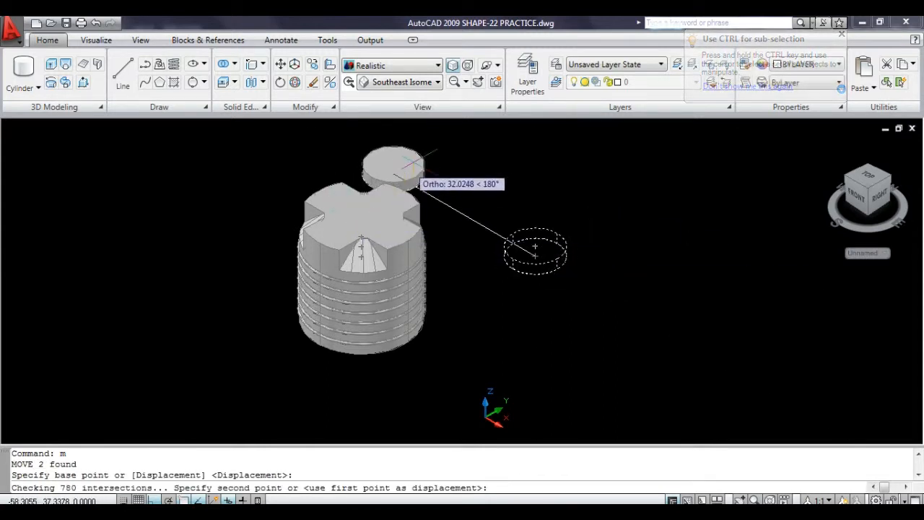
left_click(361, 242)
key("Escape")
key("ctrl+z")
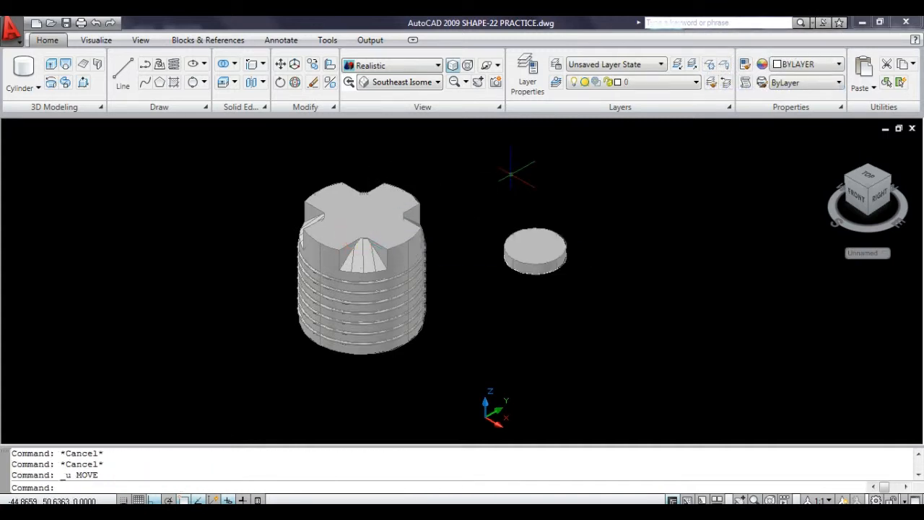
- Delete the radius-5 disc with its circle, and try a circle of radius 8 in its place, undoing it
left_click(539, 225)
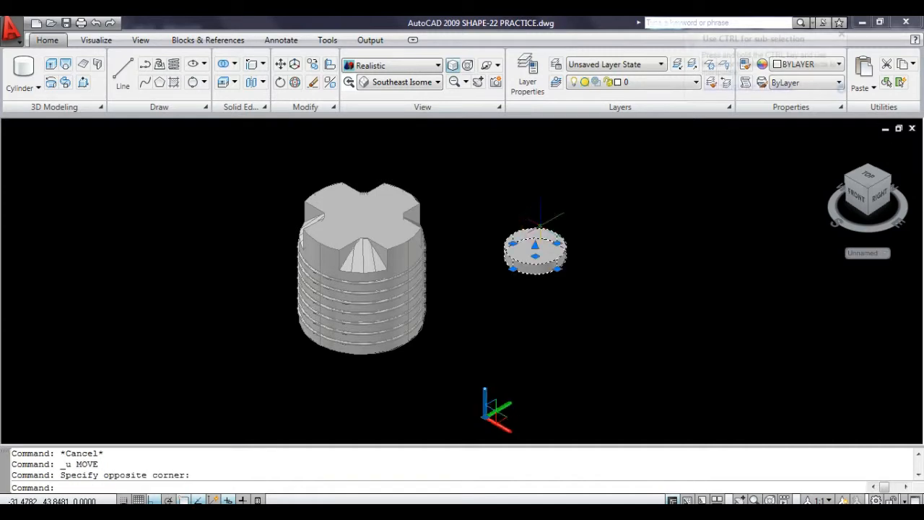
key("Delete")
type("c")
key("Return")
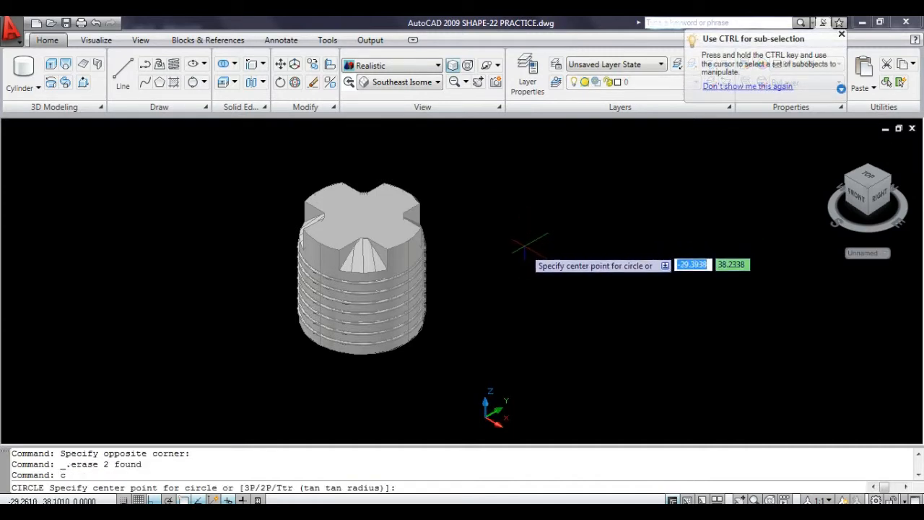
left_click(522, 254)
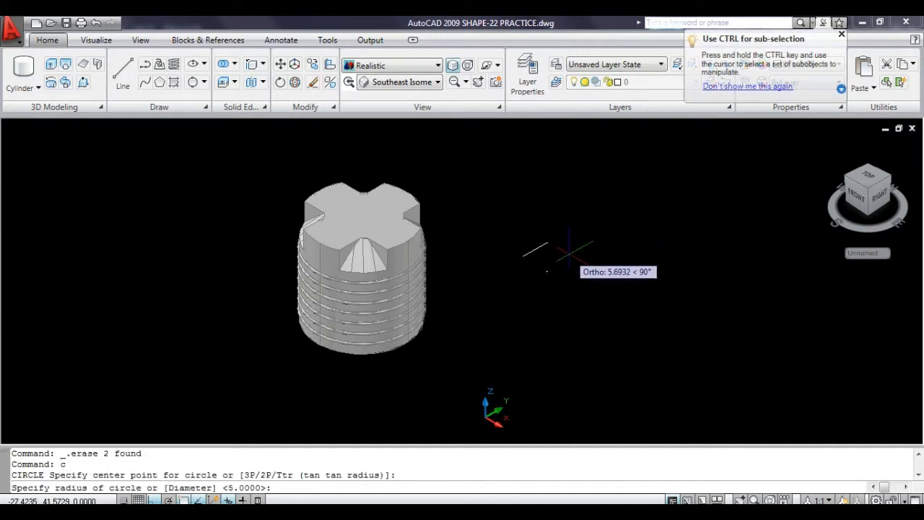
type("8")
key("Return")
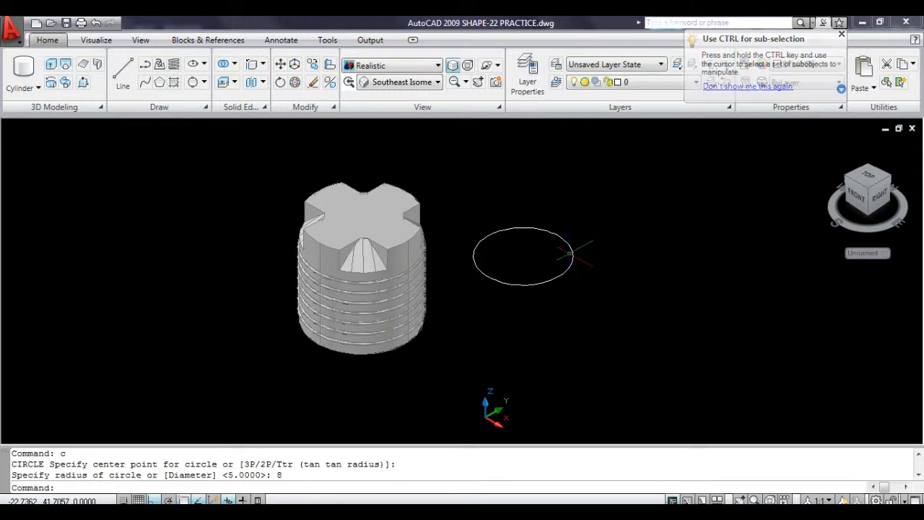
key("ctrl+z")
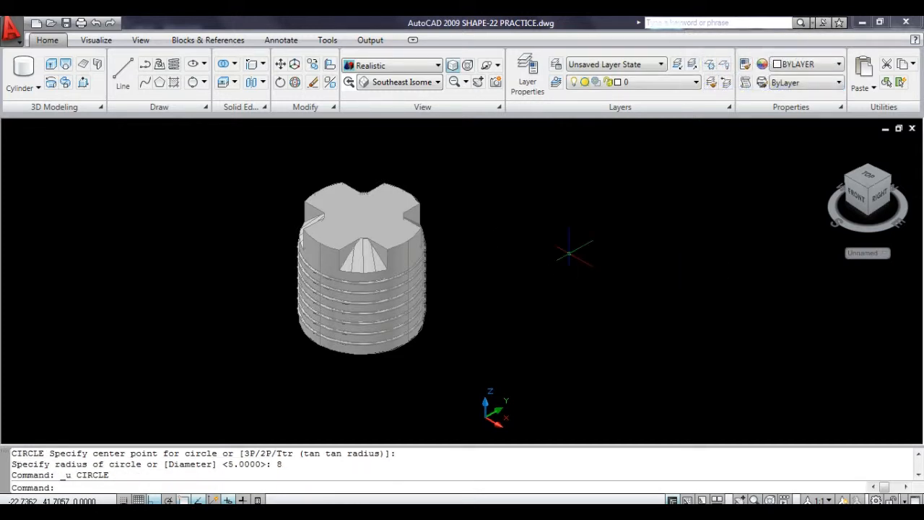
- Draw a circle of radius 6 beside the cylinder and press-pull it 2 units up into a disc
type("c")
key("Return")
left_click(547, 260)
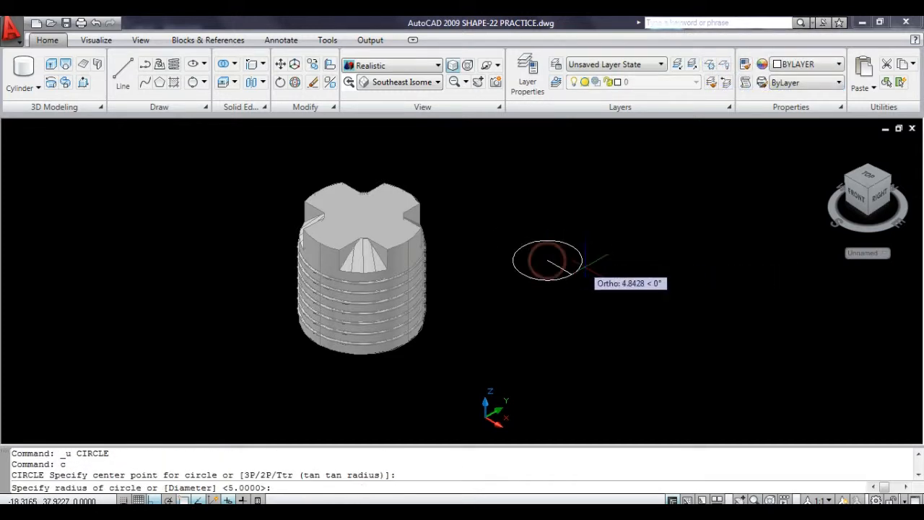
type("6")
key("Return")
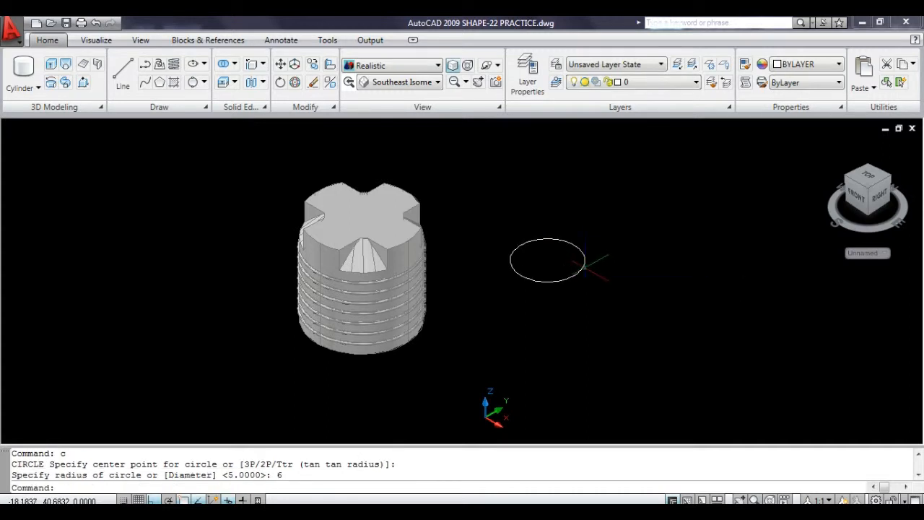
left_click(595, 297)
key("Escape")
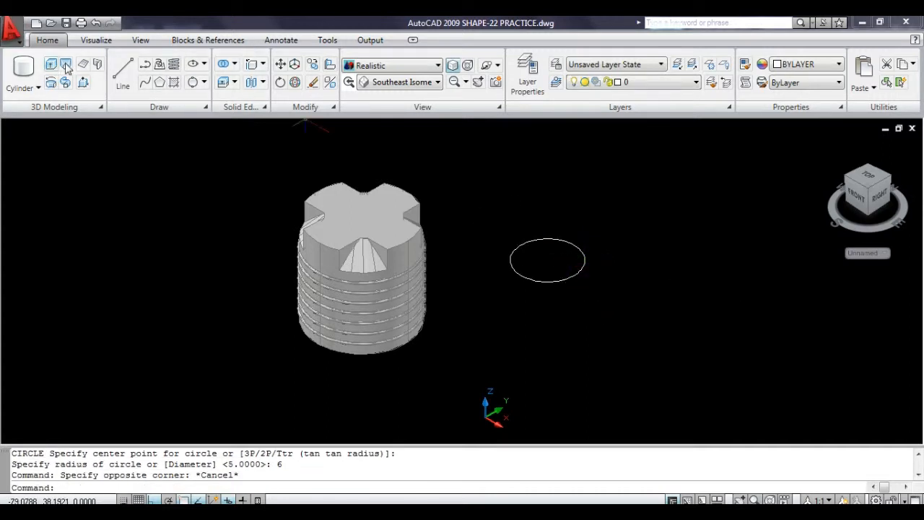
left_click(83, 84)
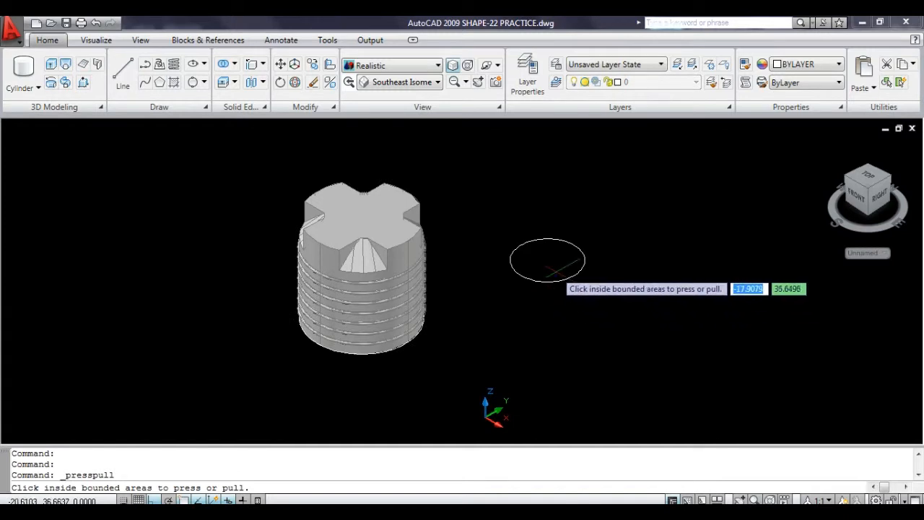
left_click(547, 260)
type("2")
key("Return")
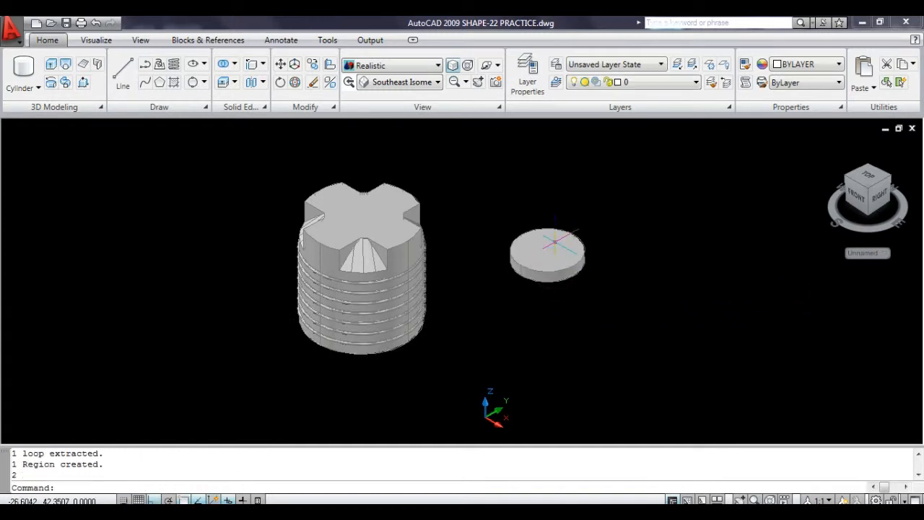
- Move the radius-6 disc and its circle from the disc's centre to the centre of the notched cylinder's top face
left_click(591, 305)
left_click(528, 216)
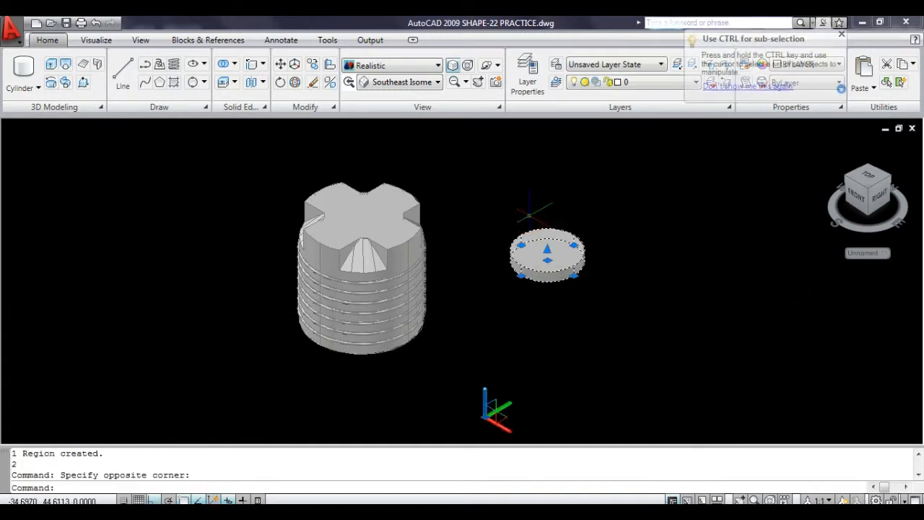
type("m")
key("Return")
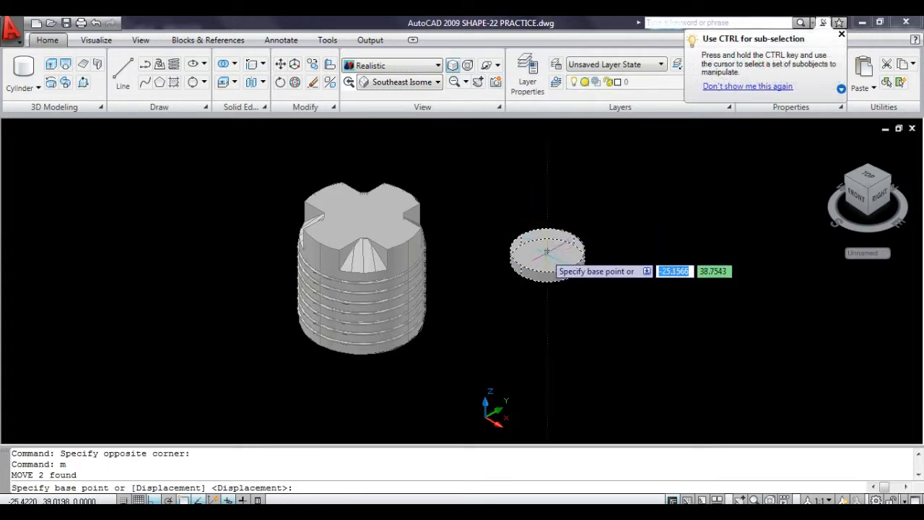
left_click(546, 250)
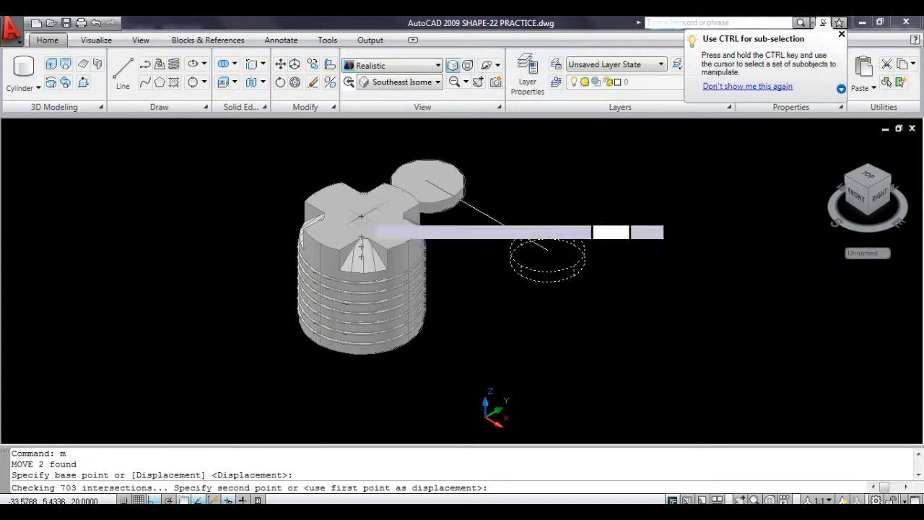
left_click(361, 215)
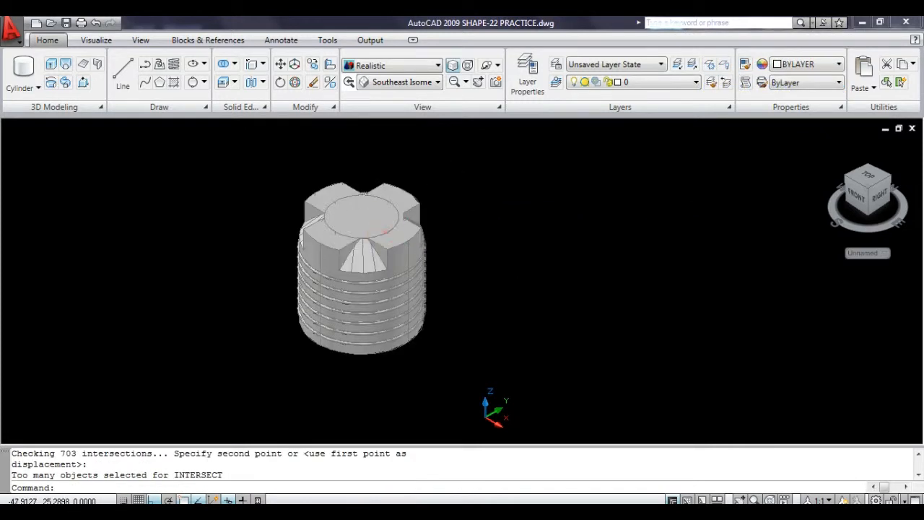
- Move the disc straight up along Z so that it sits on top of the notched cylinder, leaving its circle in place
left_click(386, 231)
key("Return")
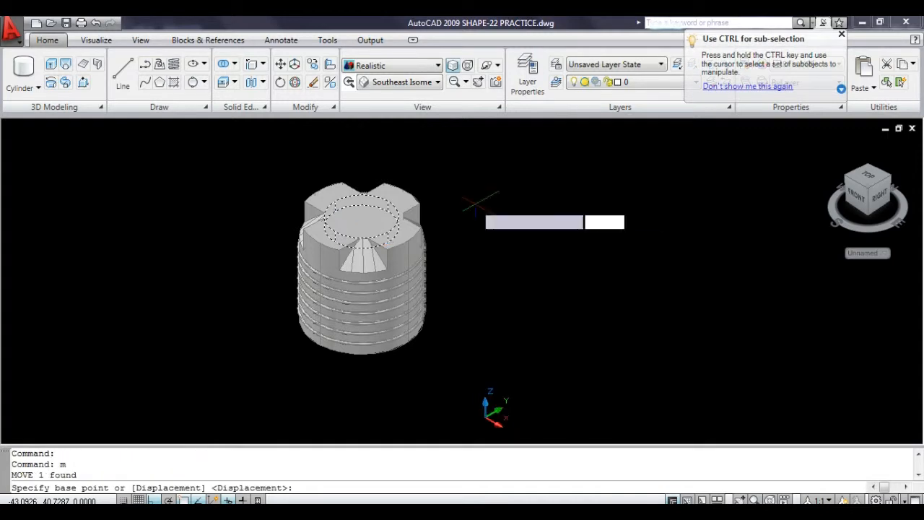
left_click(501, 196)
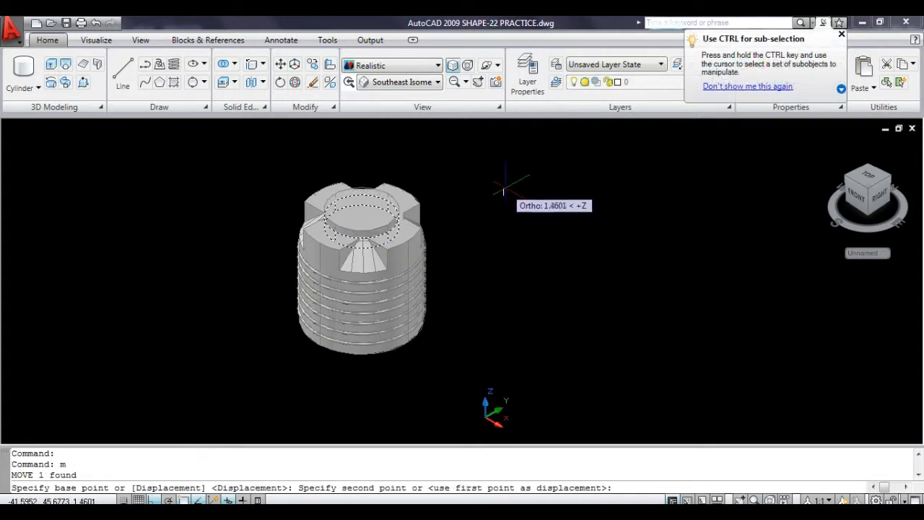
left_click(504, 188)
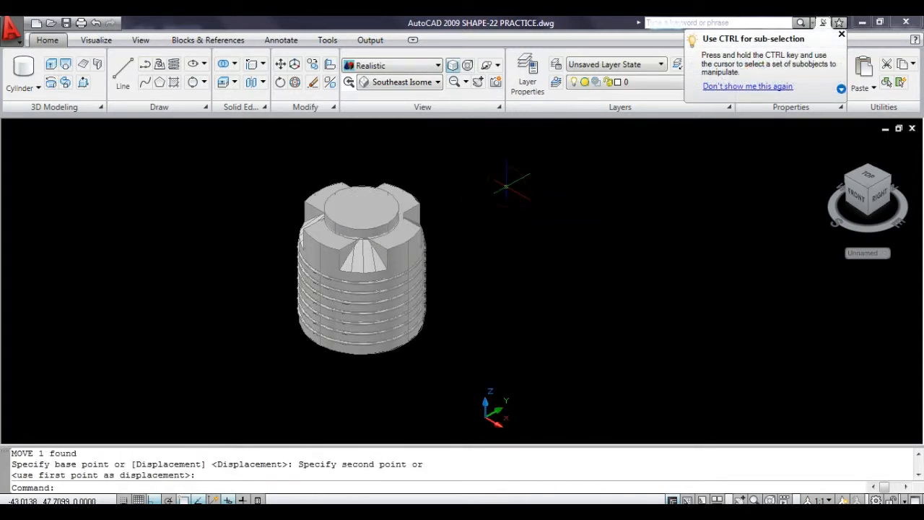
left_click(383, 225)
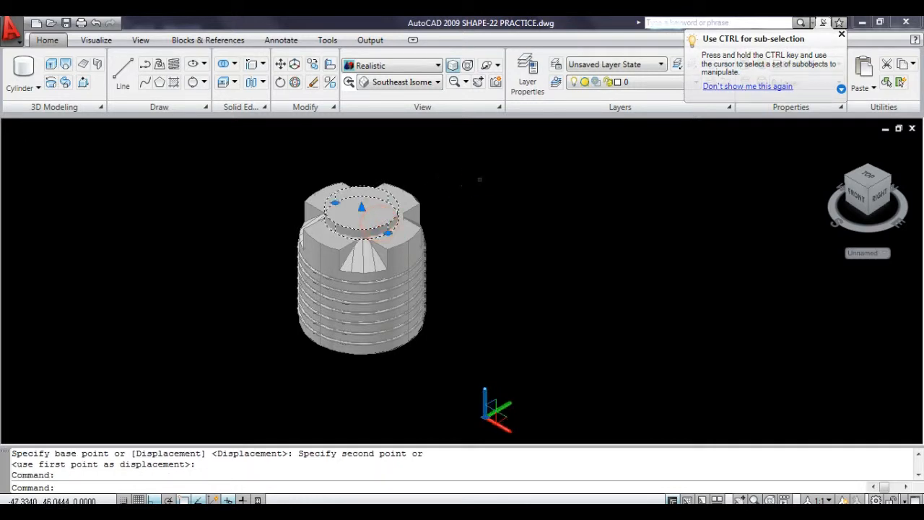
key("Escape")
key("Escape")
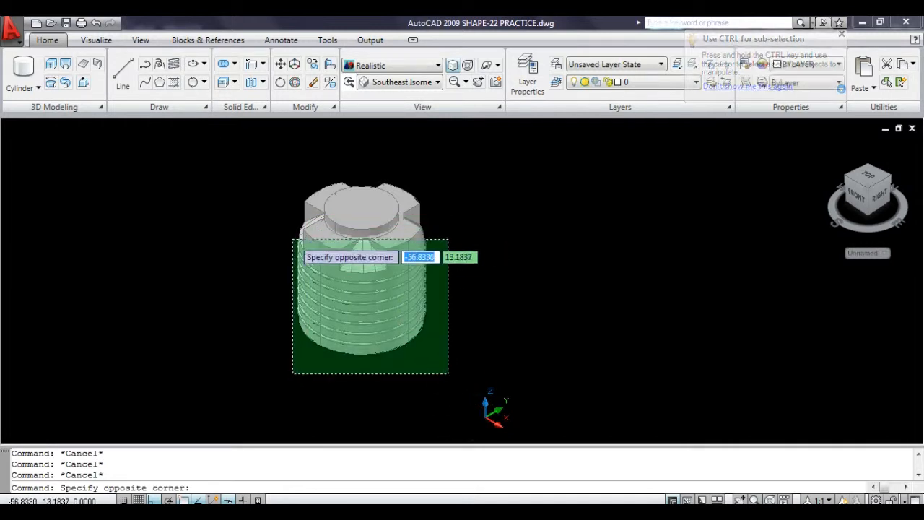
- Try colouring the whole model, including the disc, cyan, and undo the colour change
left_click(289, 232)
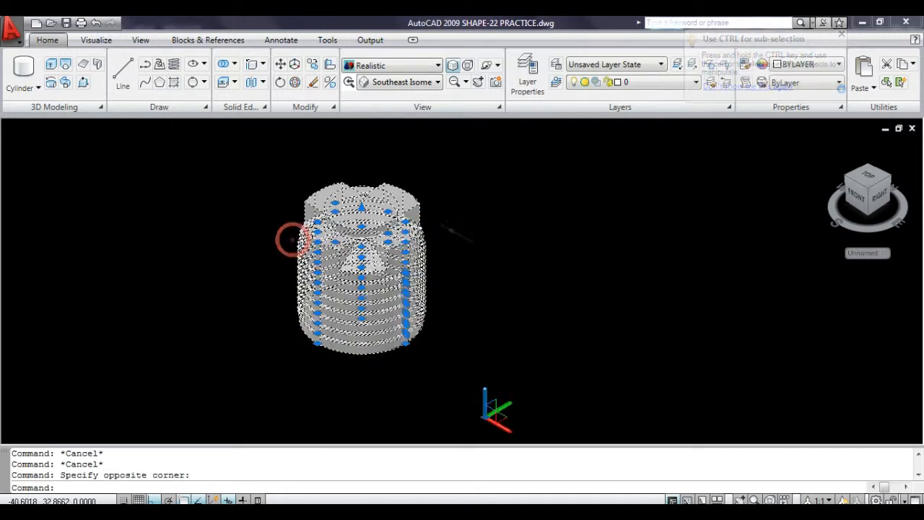
left_click(841, 34)
left_click(830, 65)
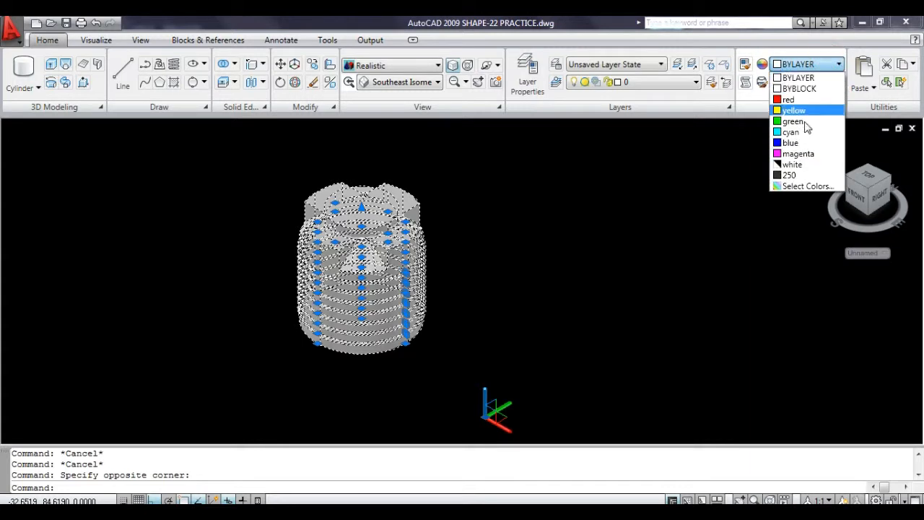
left_click(792, 132)
key("Escape")
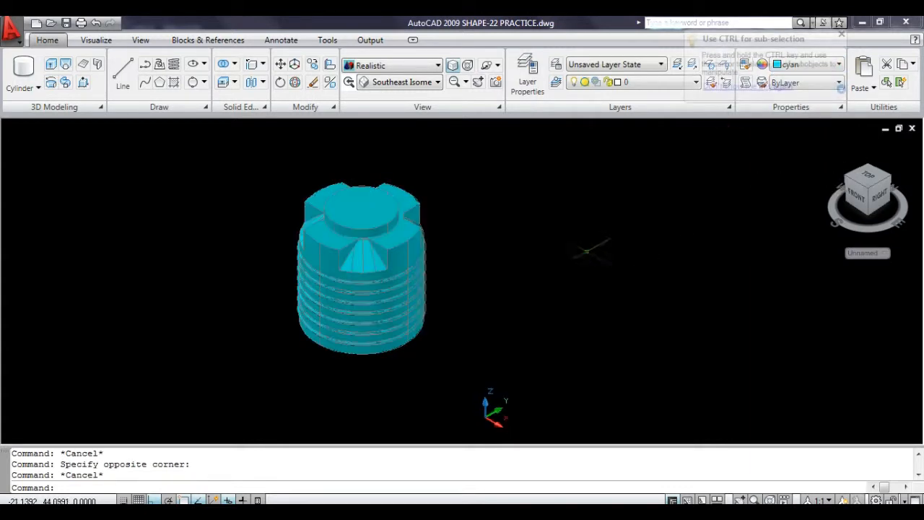
key("ctrl+z")
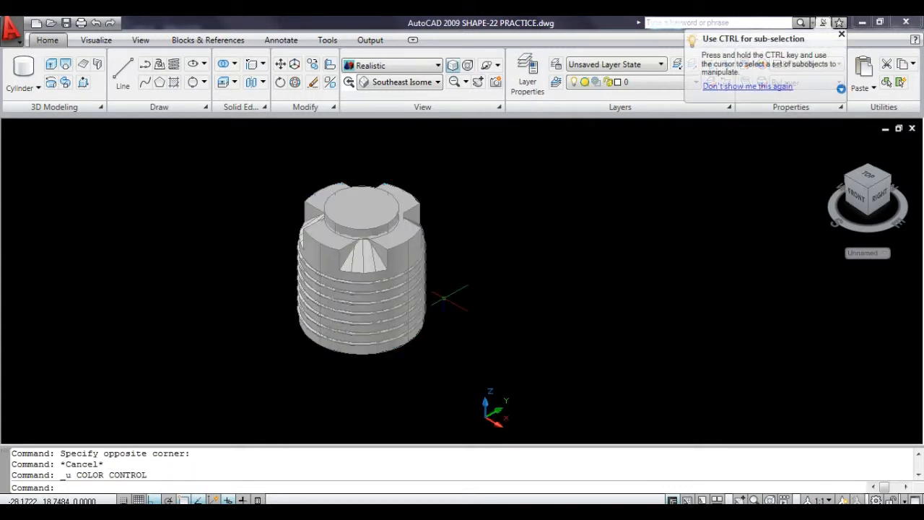
- Colour the notched cylinder and its rings cyan, leaving out the top disc
left_click(378, 258)
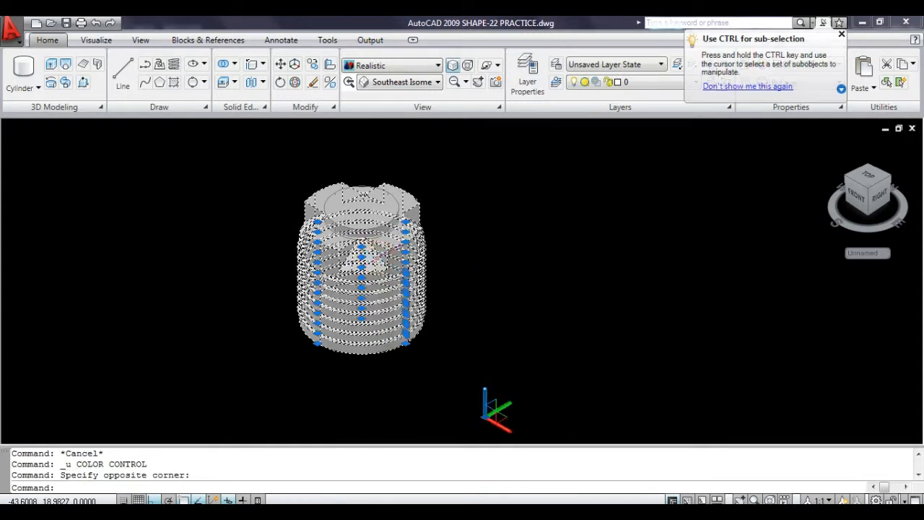
left_click(843, 36)
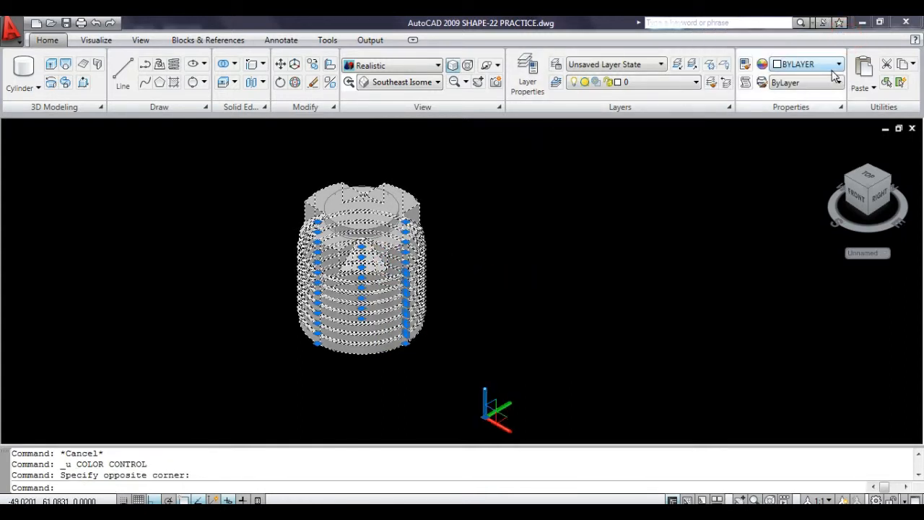
left_click(806, 64)
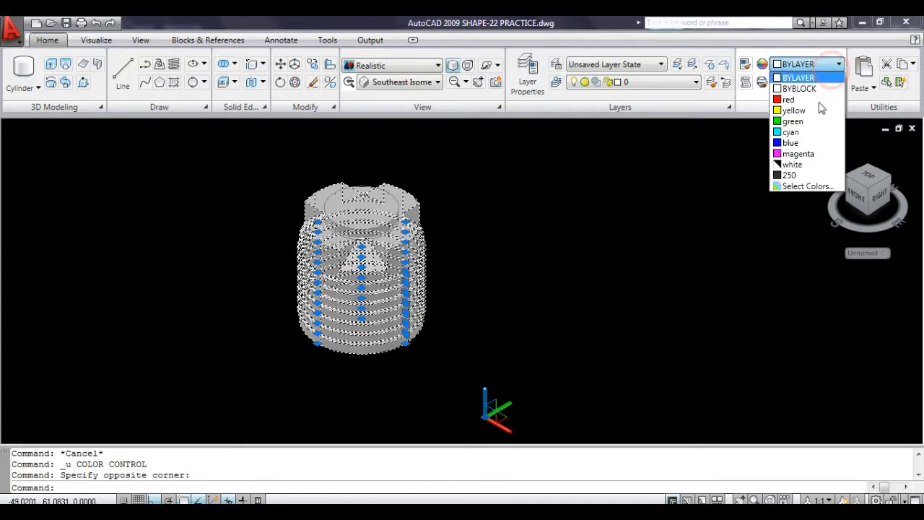
left_click(791, 132)
key("Escape")
key("Escape")
key("Escape")
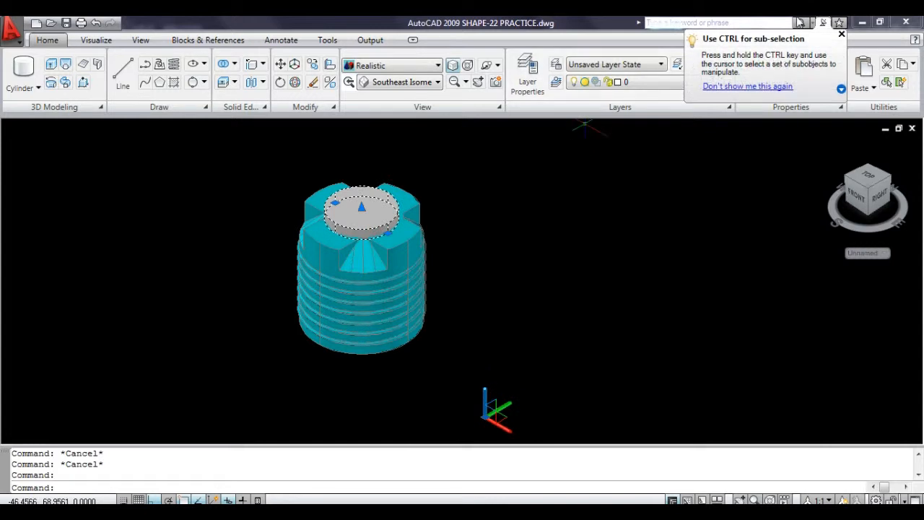
- Set the colour of the top disc to 250
left_click(841, 36)
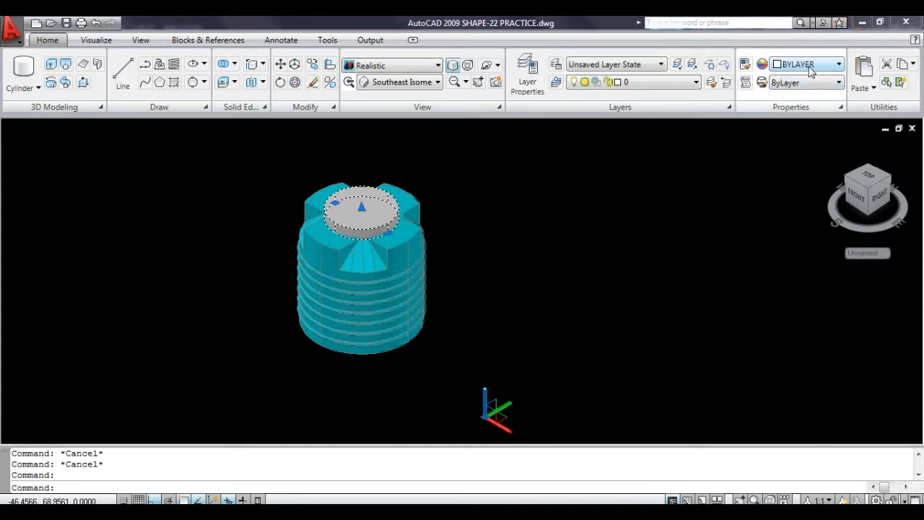
left_click(811, 65)
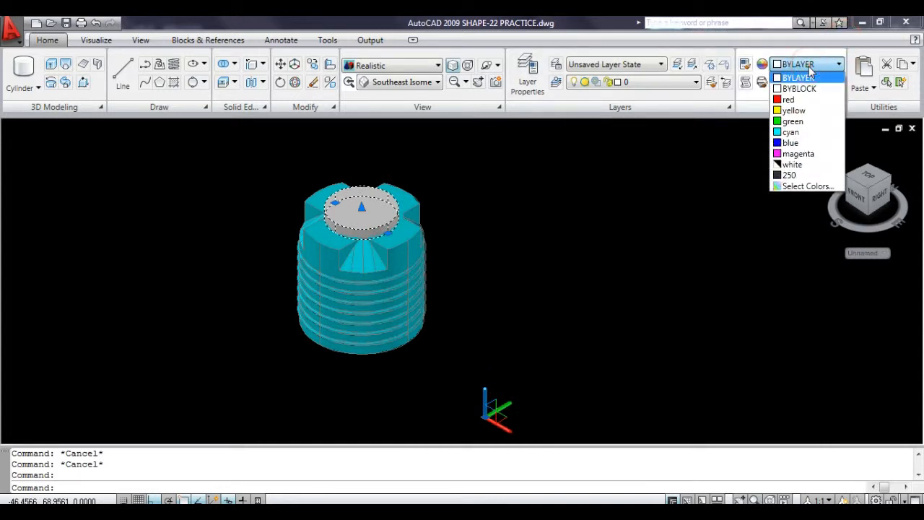
left_click(790, 175)
key("Escape")
key("Escape")
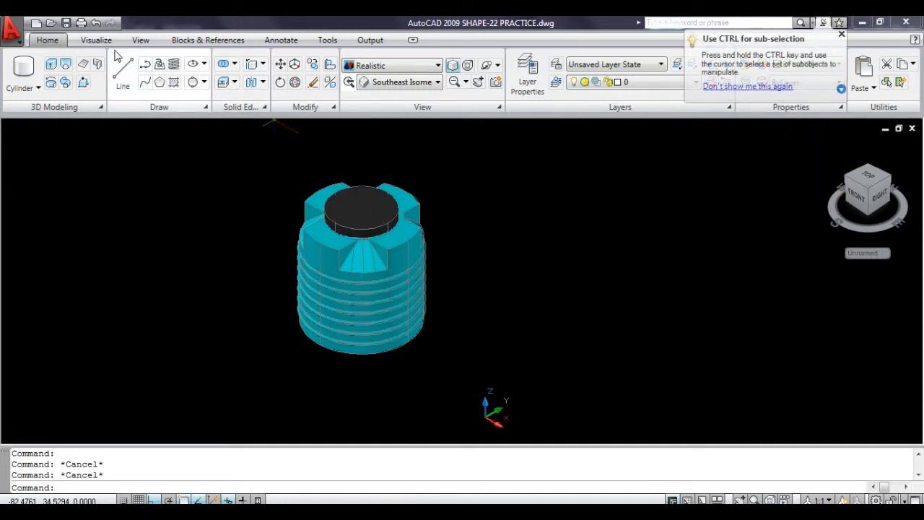
- Switch the visual style's edge display to No Edges
left_click(76, 43)
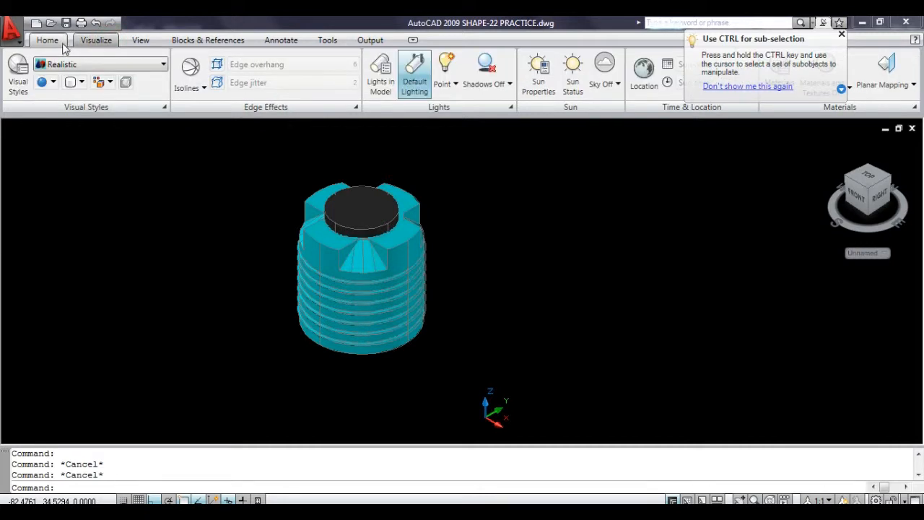
left_click(185, 87)
left_click(215, 112)
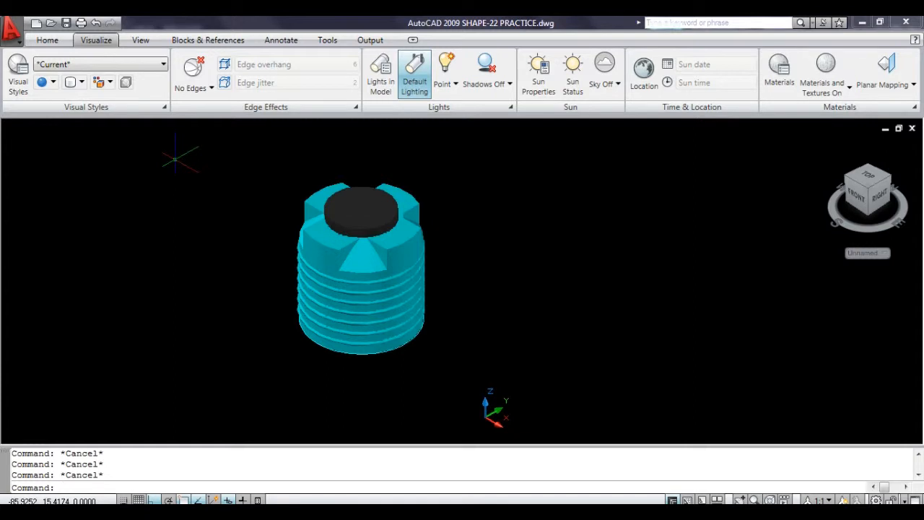
- Zoom in on the coloured tank with a zoom window, and undo the zoom
key("Return")
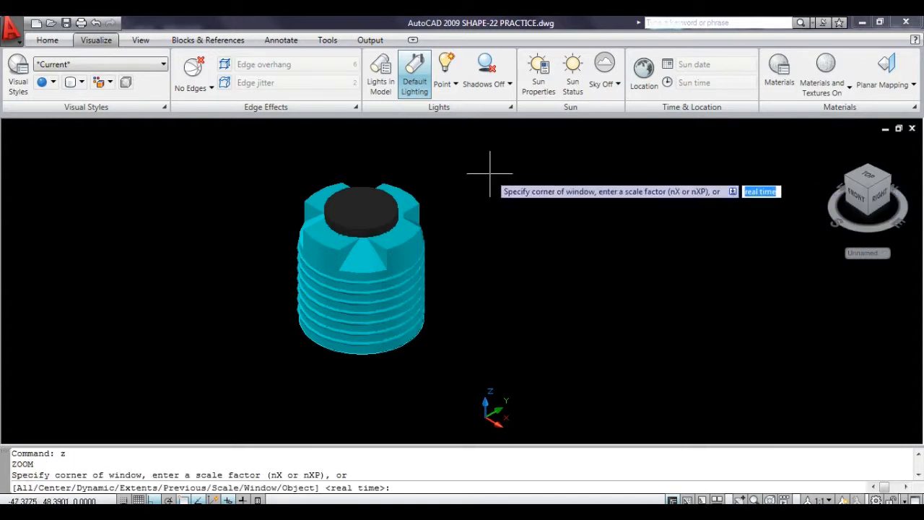
left_click(264, 166)
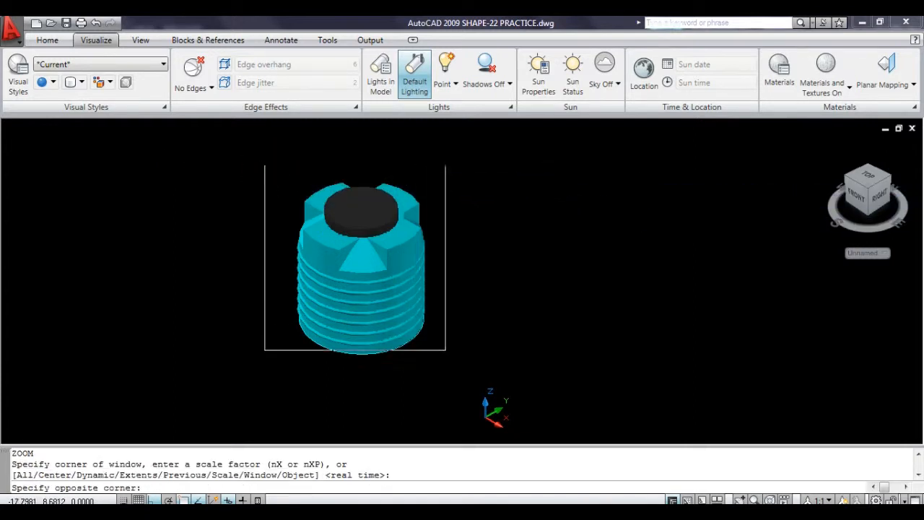
left_click(448, 355)
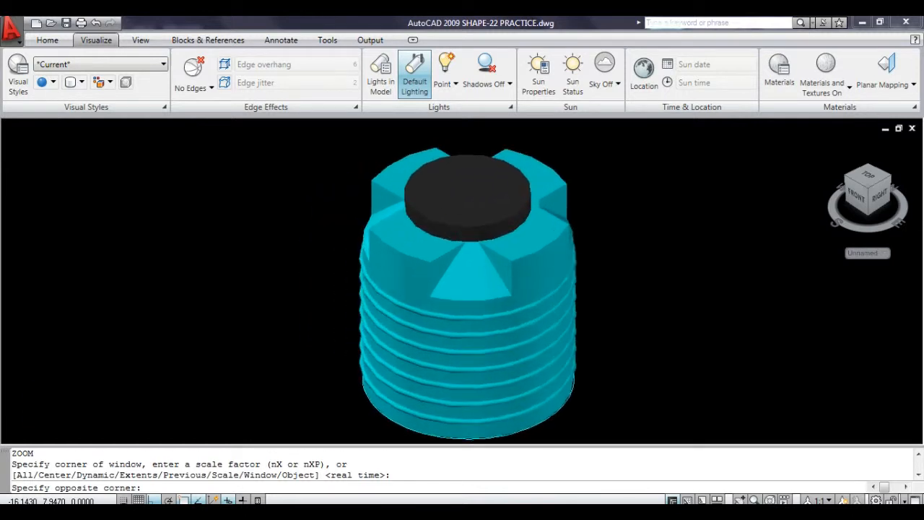
key("Escape")
key("Escape")
key("Escape")
key("ctrl+z")
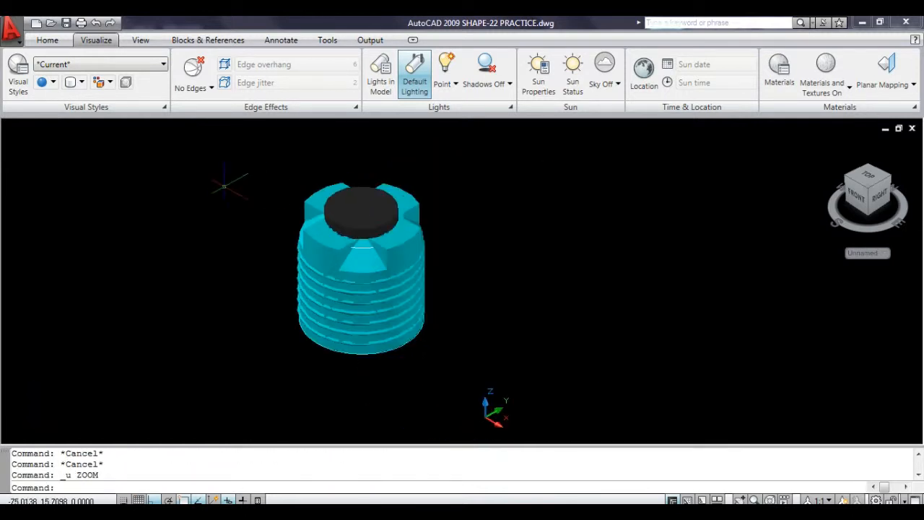
- Unite the notched cylinder, all rings and the top disc into one solid with Union
left_click(49, 40)
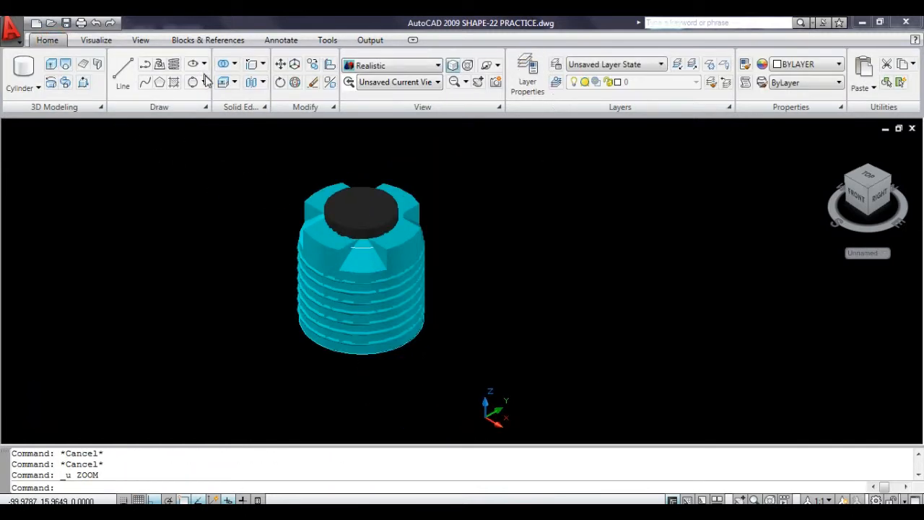
left_click(225, 65)
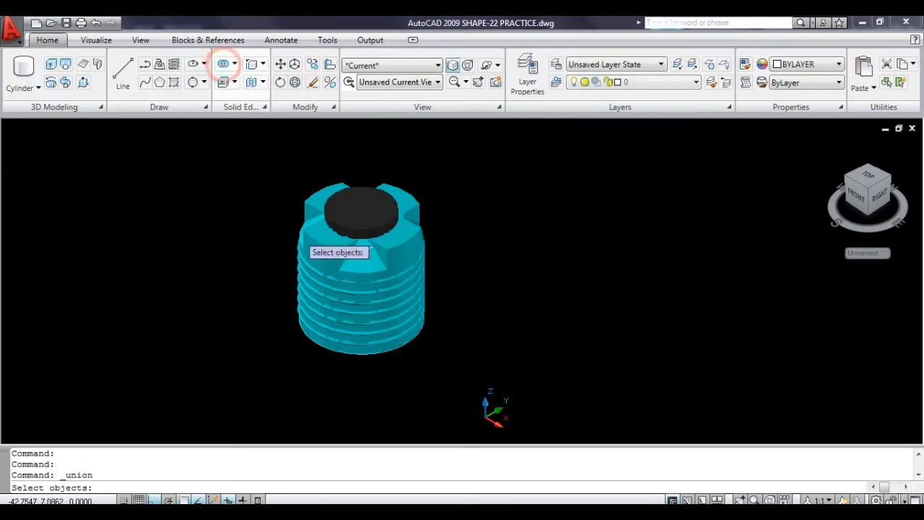
left_click(445, 369)
left_click(268, 143)
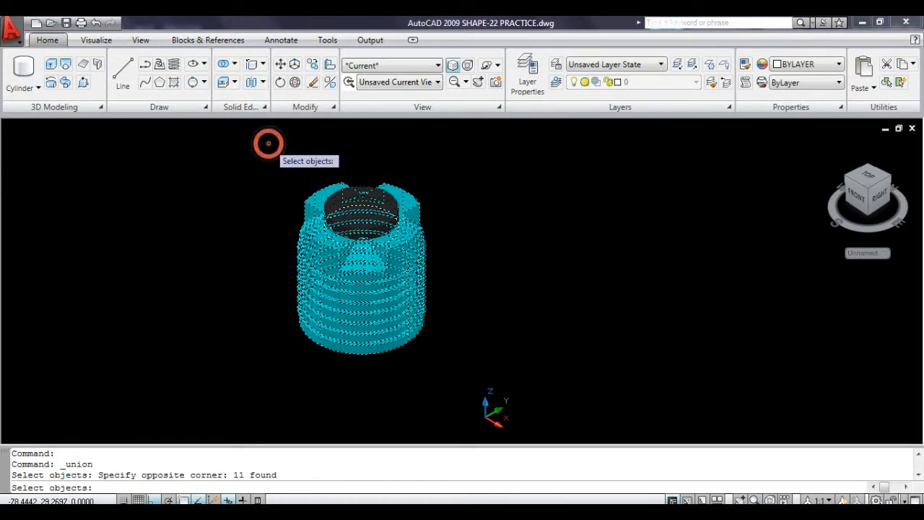
key("Return")
left_click(352, 221)
key("Escape")
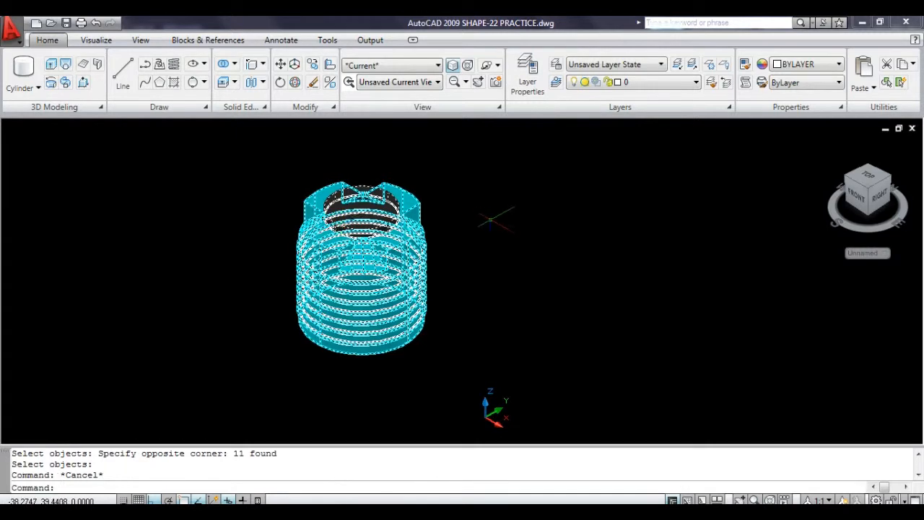
key("Escape")
key("Escape")
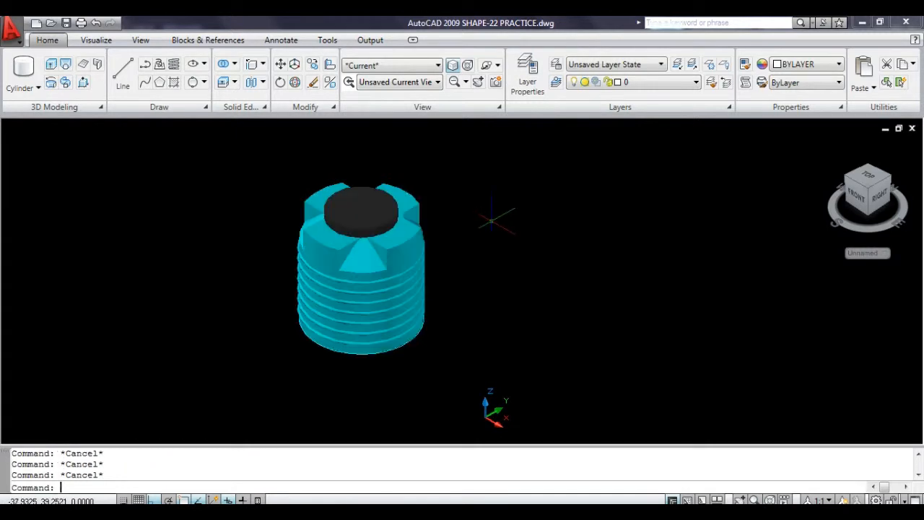
- Switch to the 2D Wireframe visual style and delete the leftover construction circle beneath the tank's top disc
left_click(468, 65)
left_click_drag(405, 248, 435, 239)
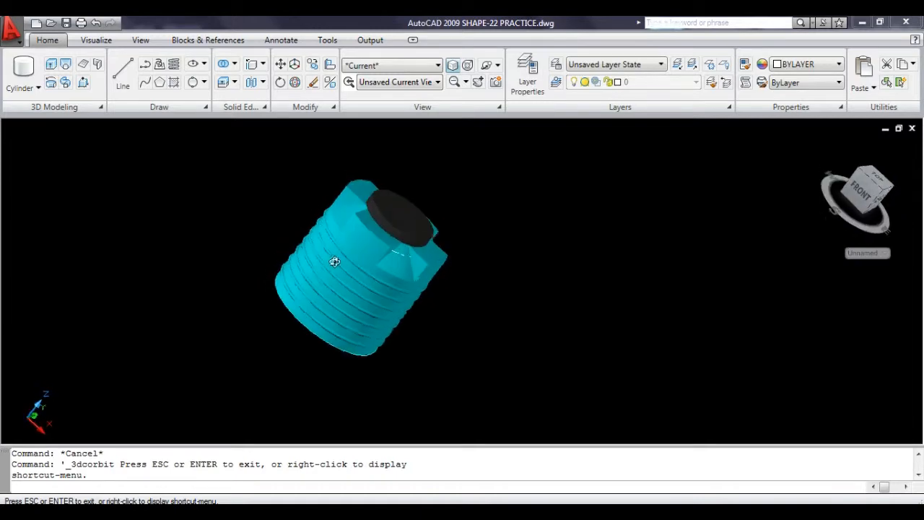
key("Escape")
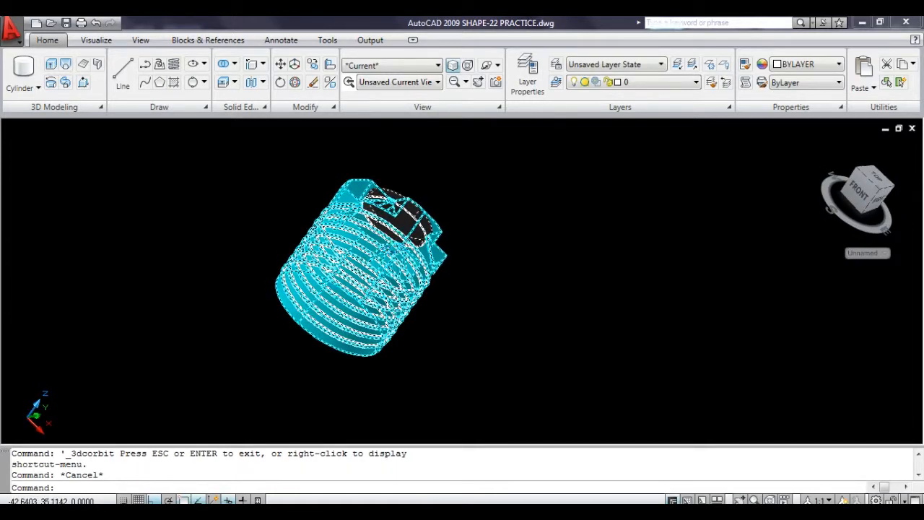
key("Escape")
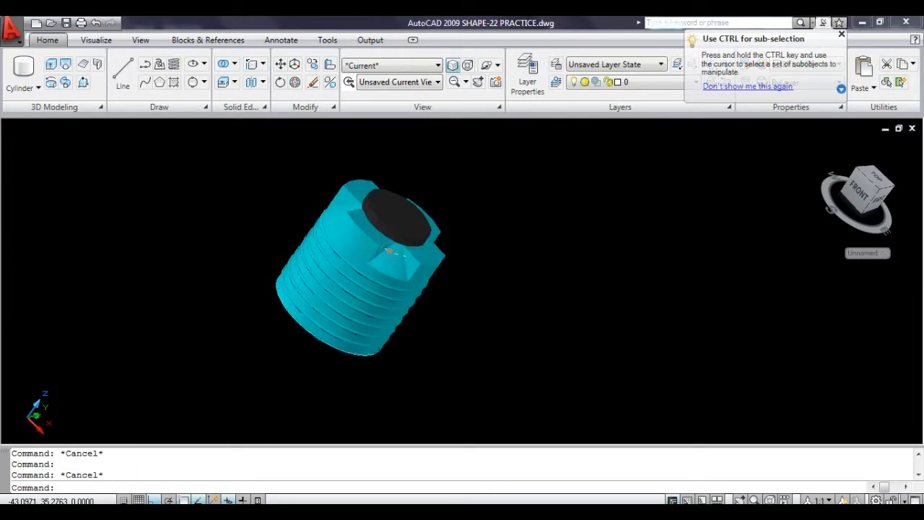
left_click(368, 67)
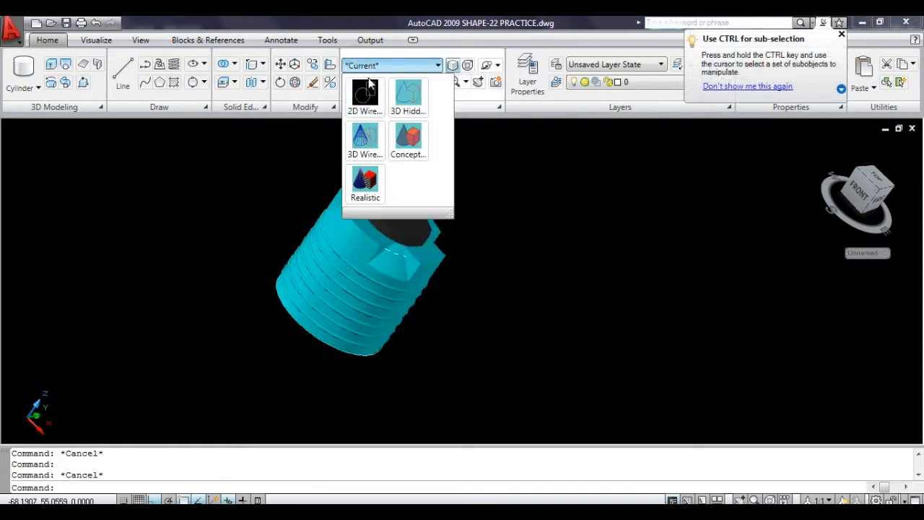
left_click(369, 92)
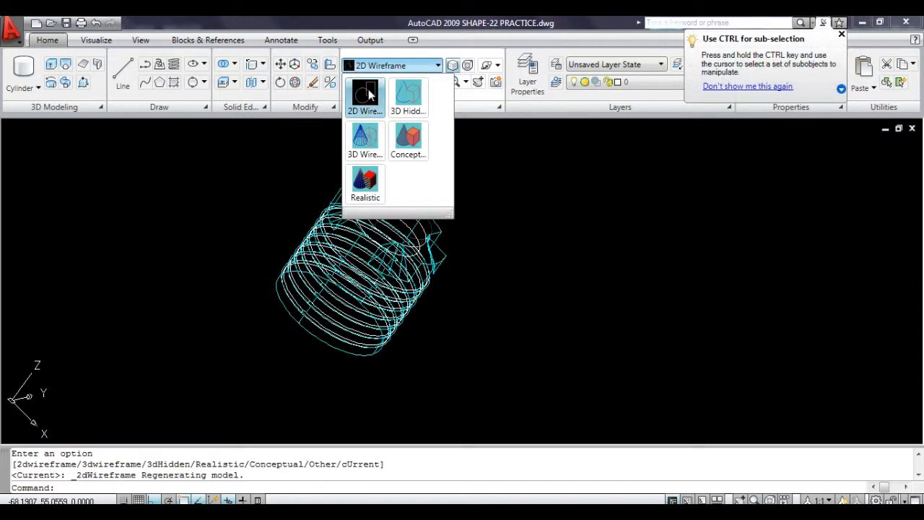
key("Escape")
left_click(409, 254)
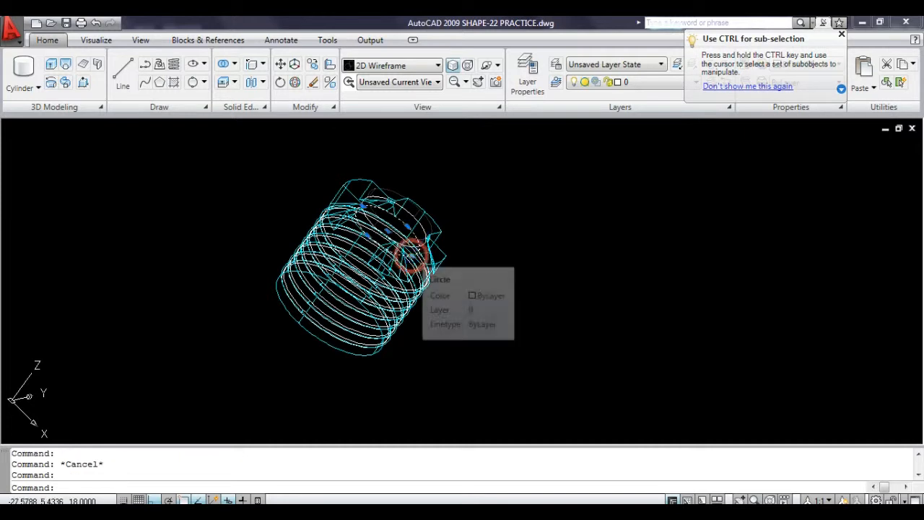
key("Delete")
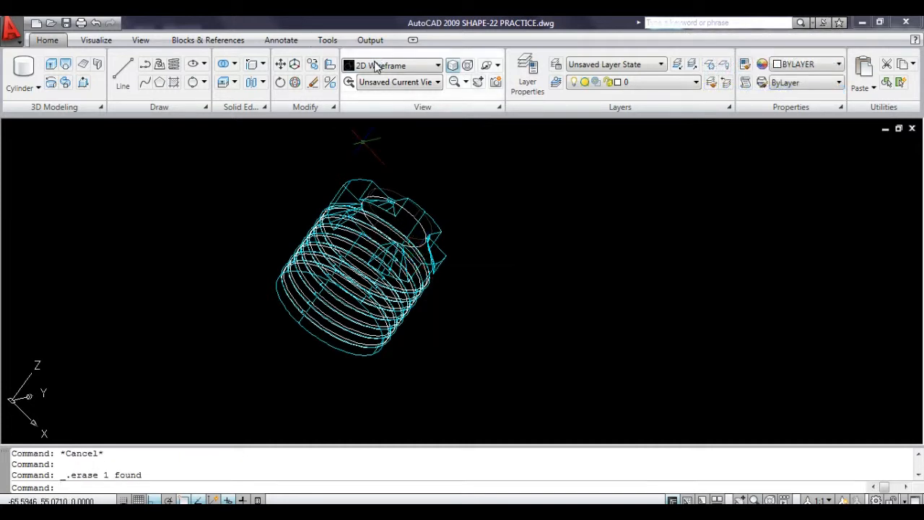
- Apply the Realistic visual style to the tank and set its edge display to No Edges
left_click(373, 66)
left_click(368, 170)
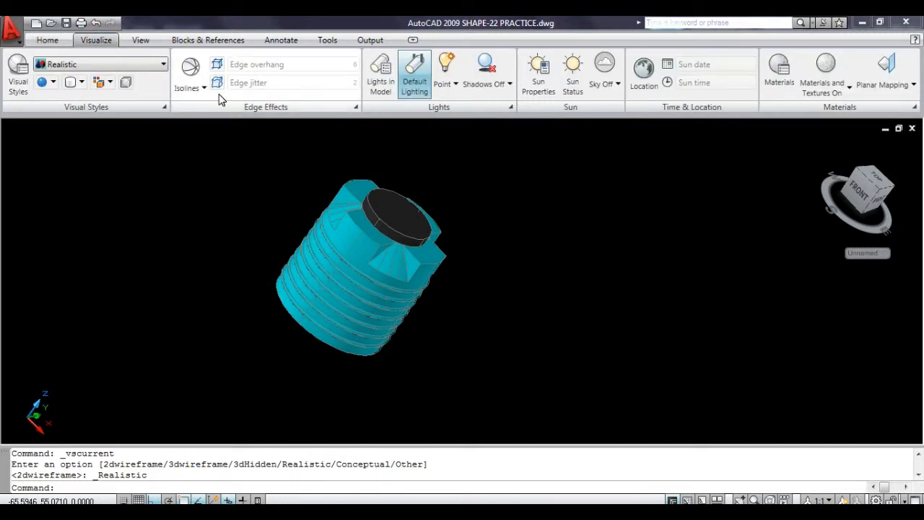
left_click(202, 88)
left_click(210, 109)
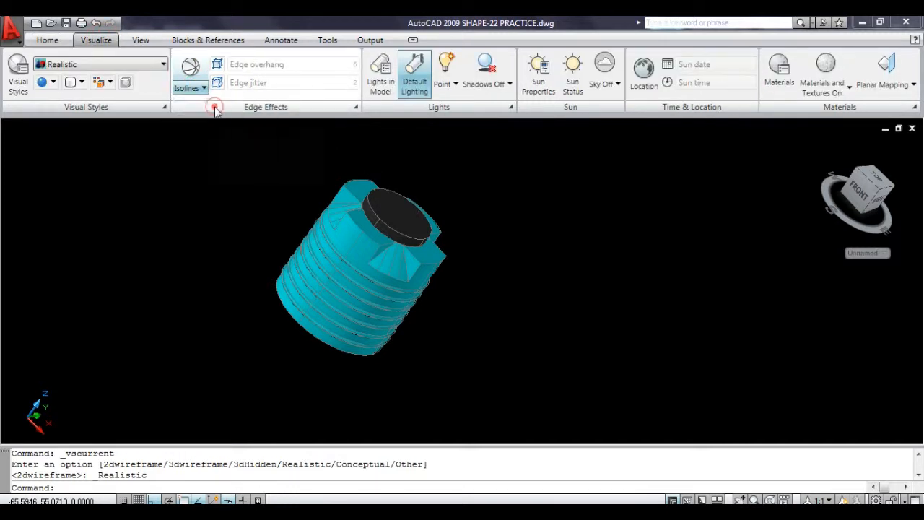
key("Escape")
key("Escape")
key("Escape")
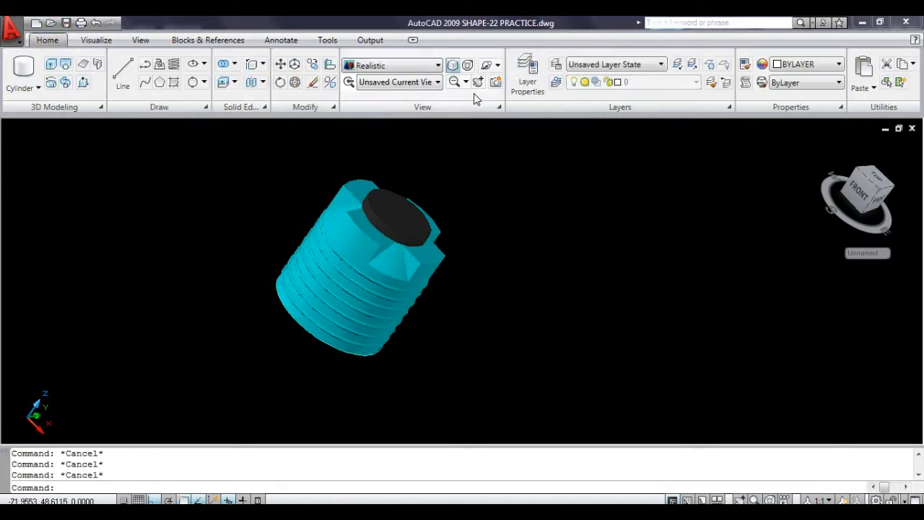
- Orbit around the finished tank to inspect its top, ringed sides and underside
left_click(485, 65)
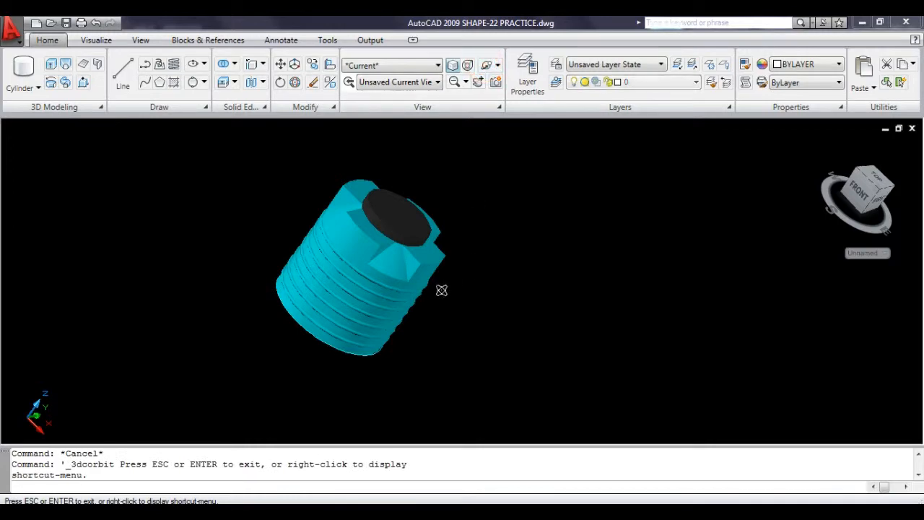
left_click_drag(441, 288, 282, 242)
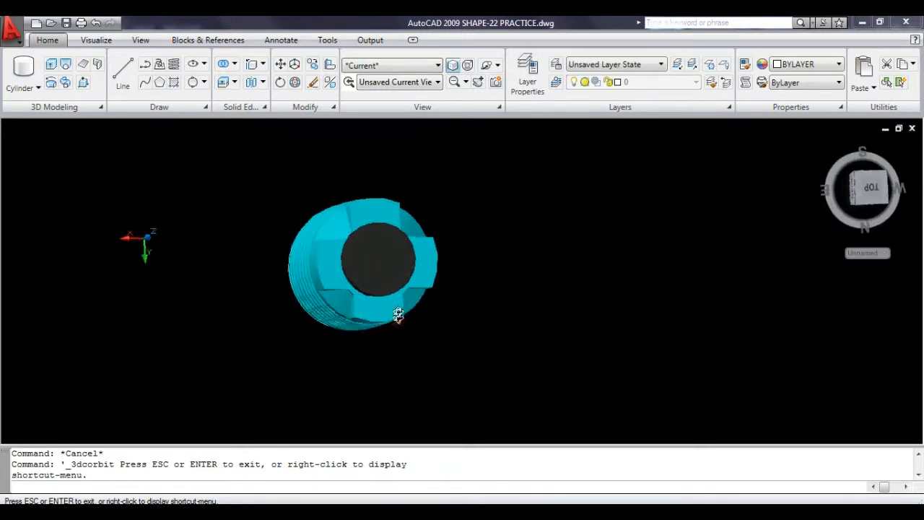
left_click_drag(421, 268, 380, 250)
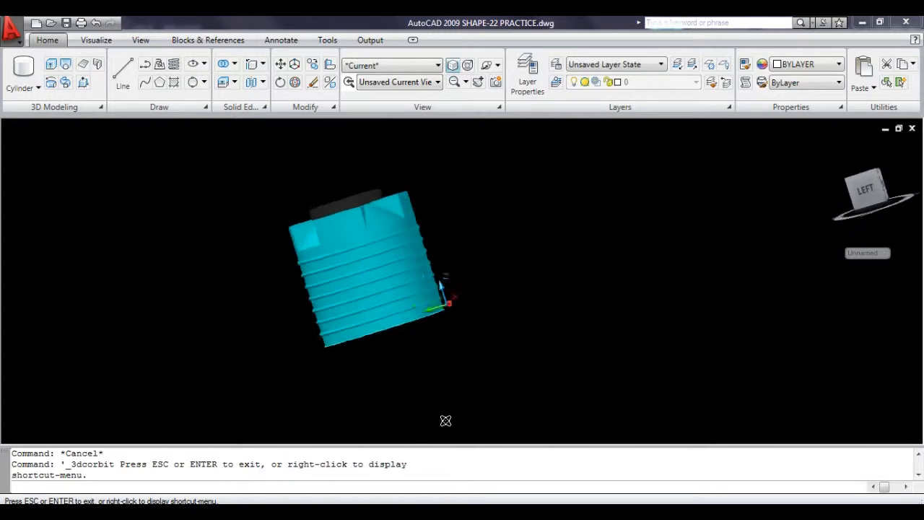
mouse_move(488, 512)
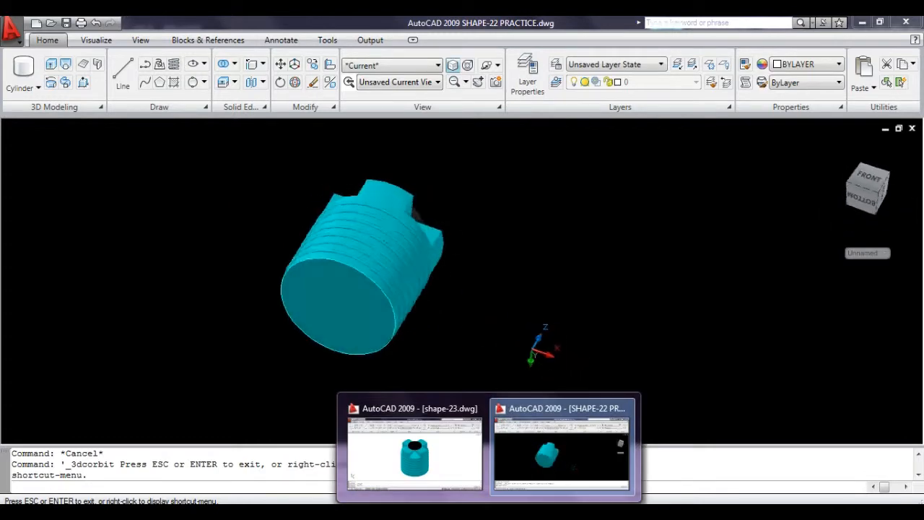
right_click(754, 511)
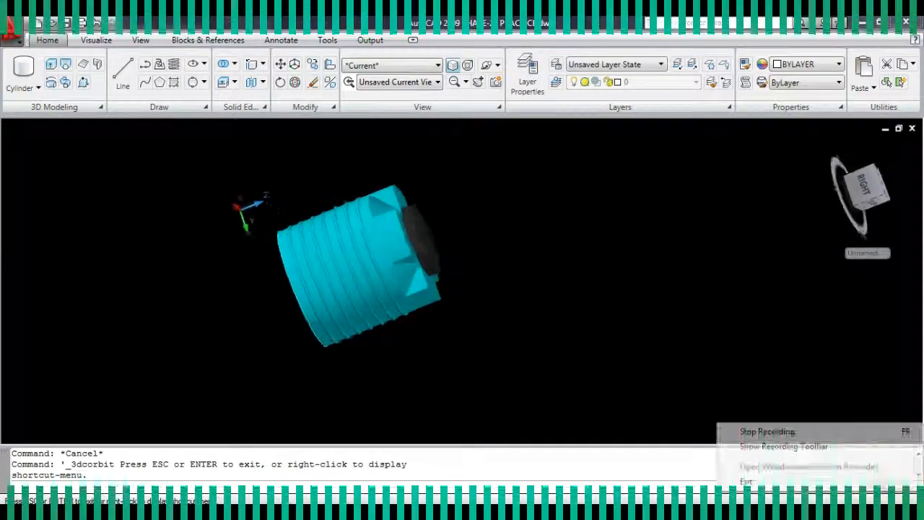